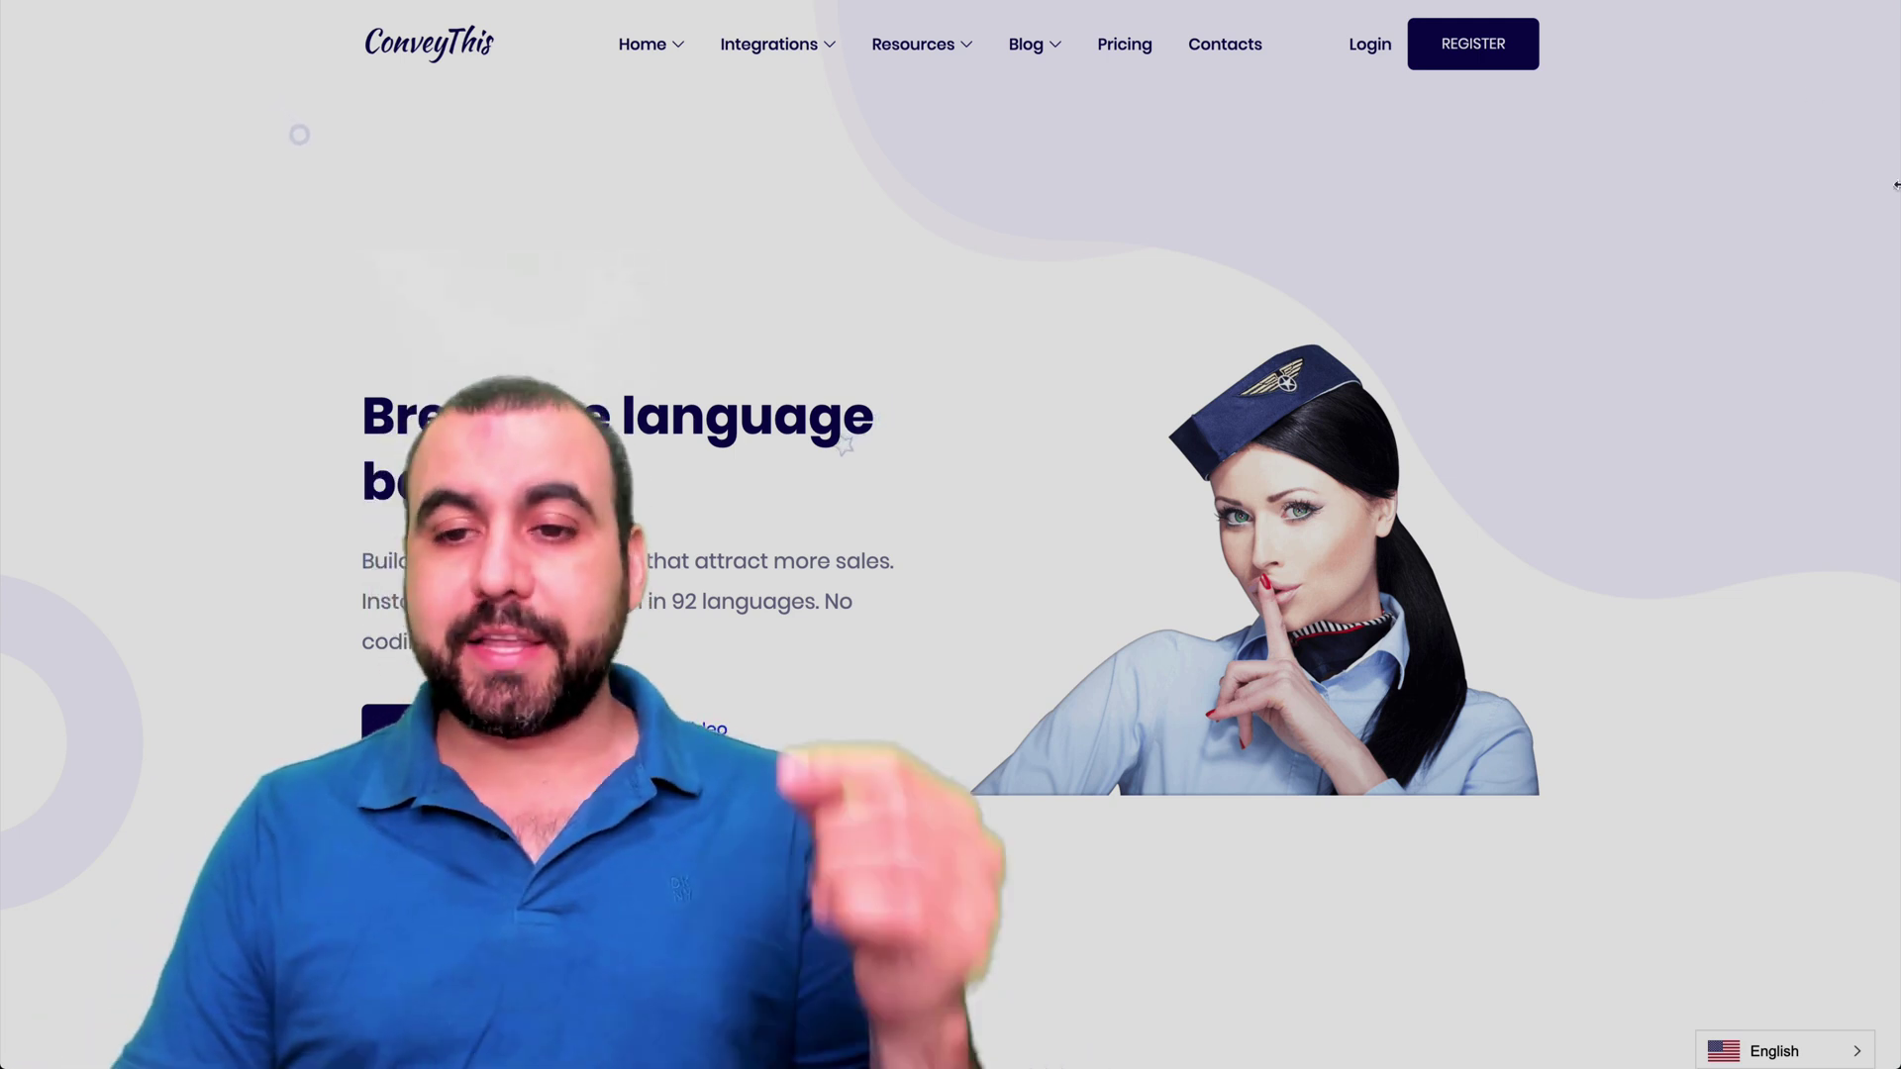
# Open the ConveyThis homepage language switcher to show the available languages.
pyautogui.click(1784, 1055)
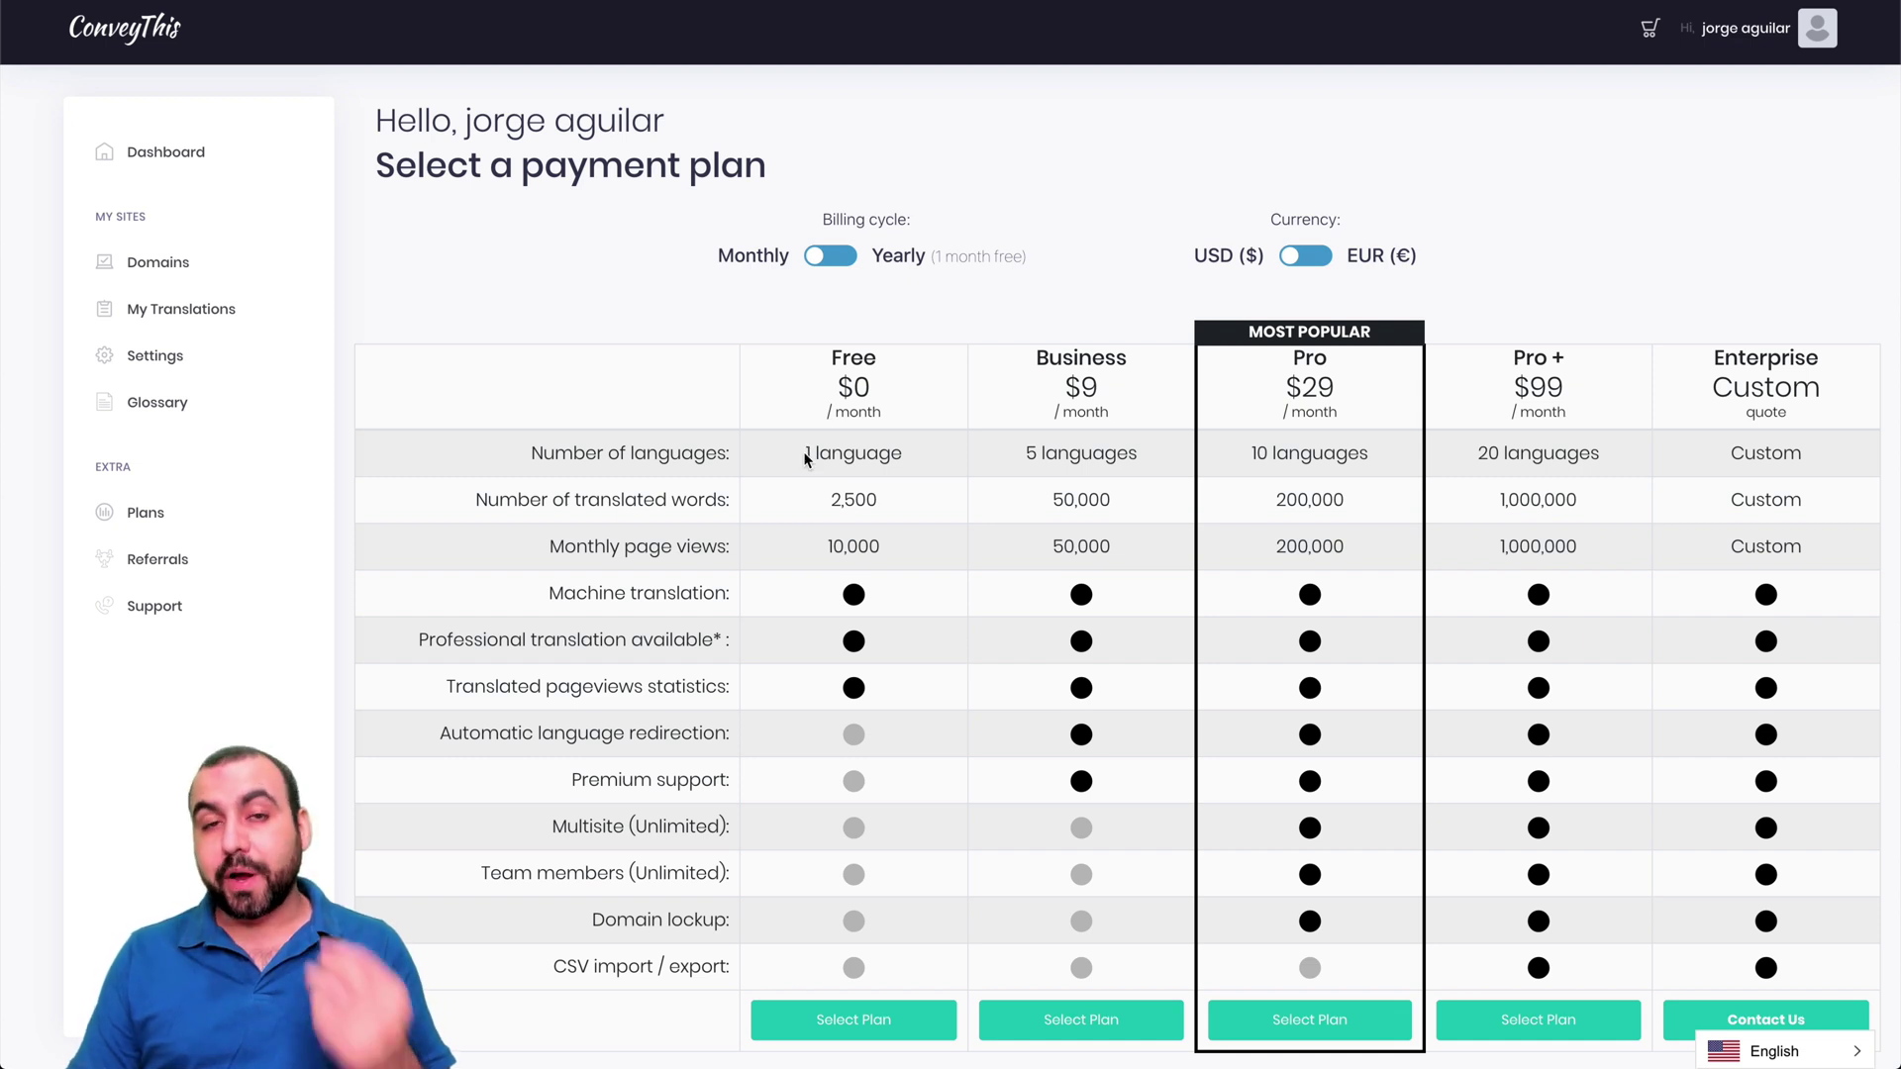
# Open the language switcher on the plans page to see the offered languages.
pyautogui.click(1772, 1050)
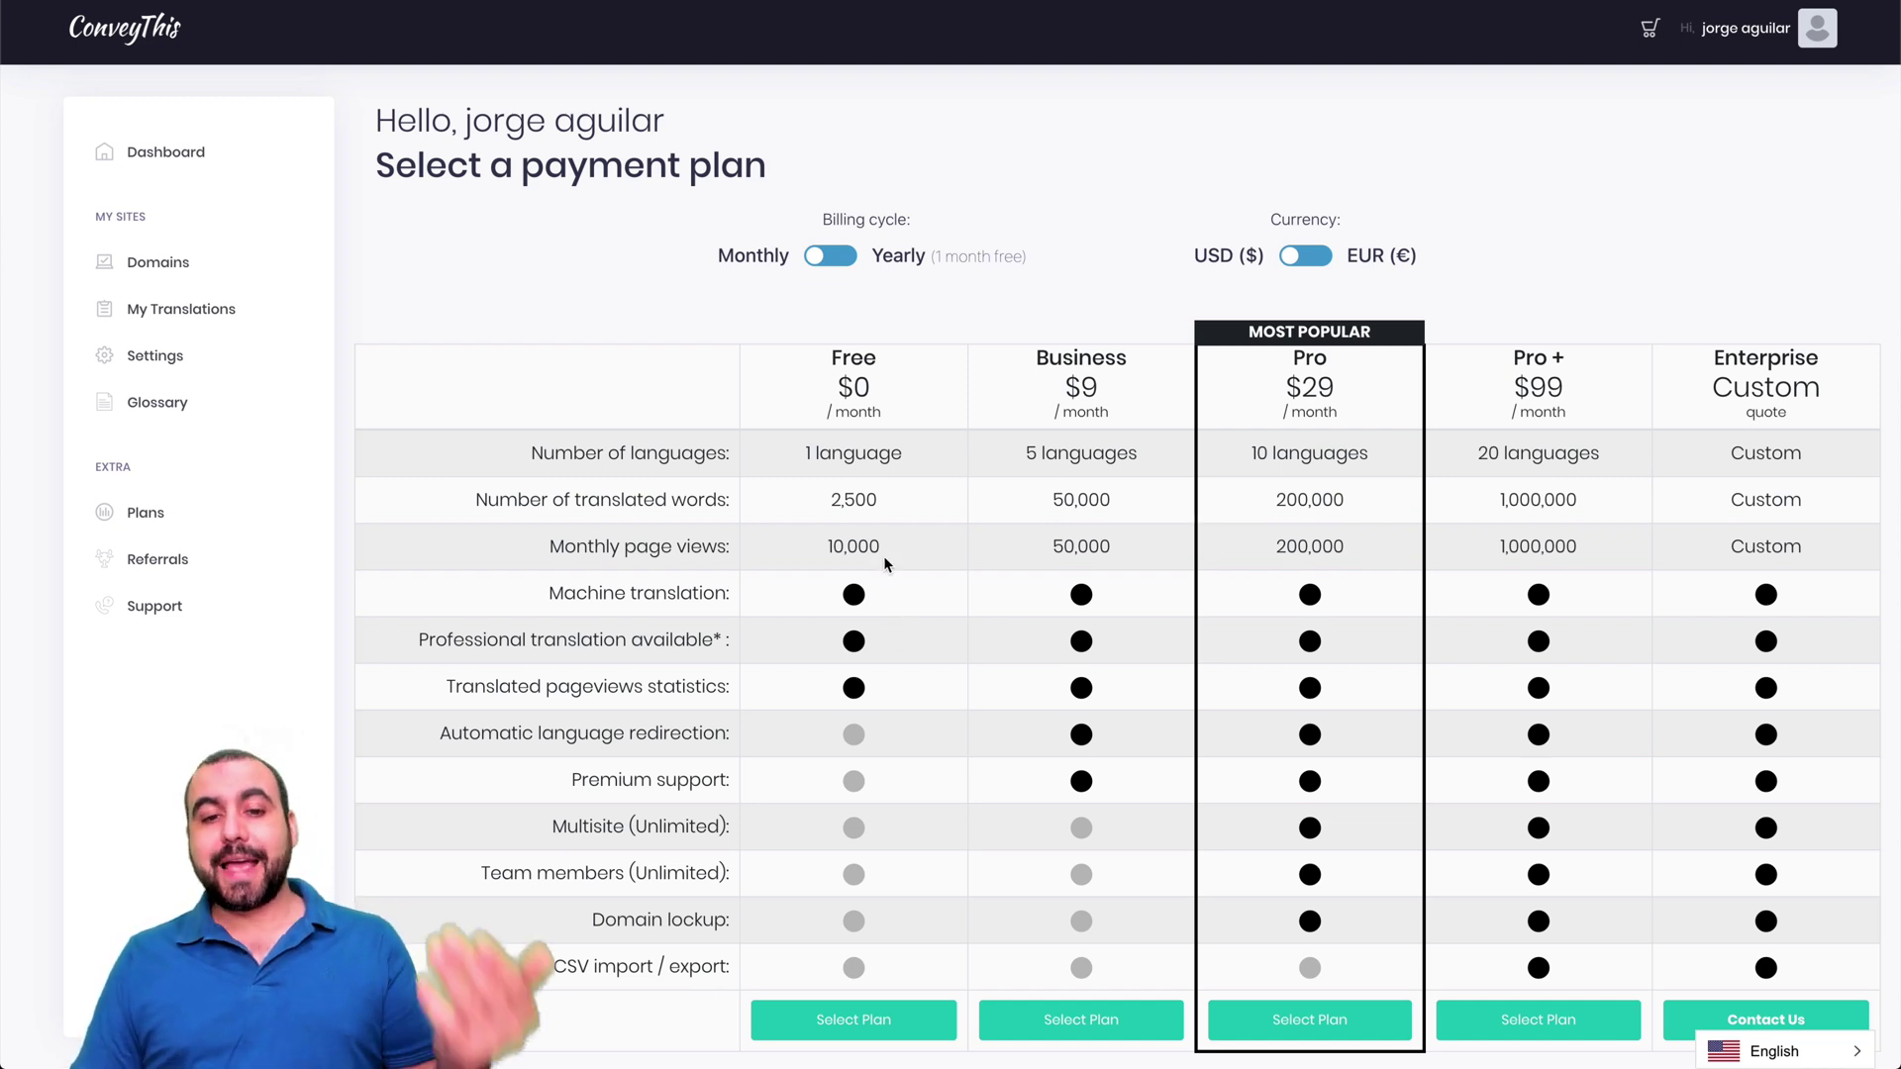
# Confirm the Free plan, then review the dashboard's word and page-view usage and API key.
pyautogui.click(860, 1032)
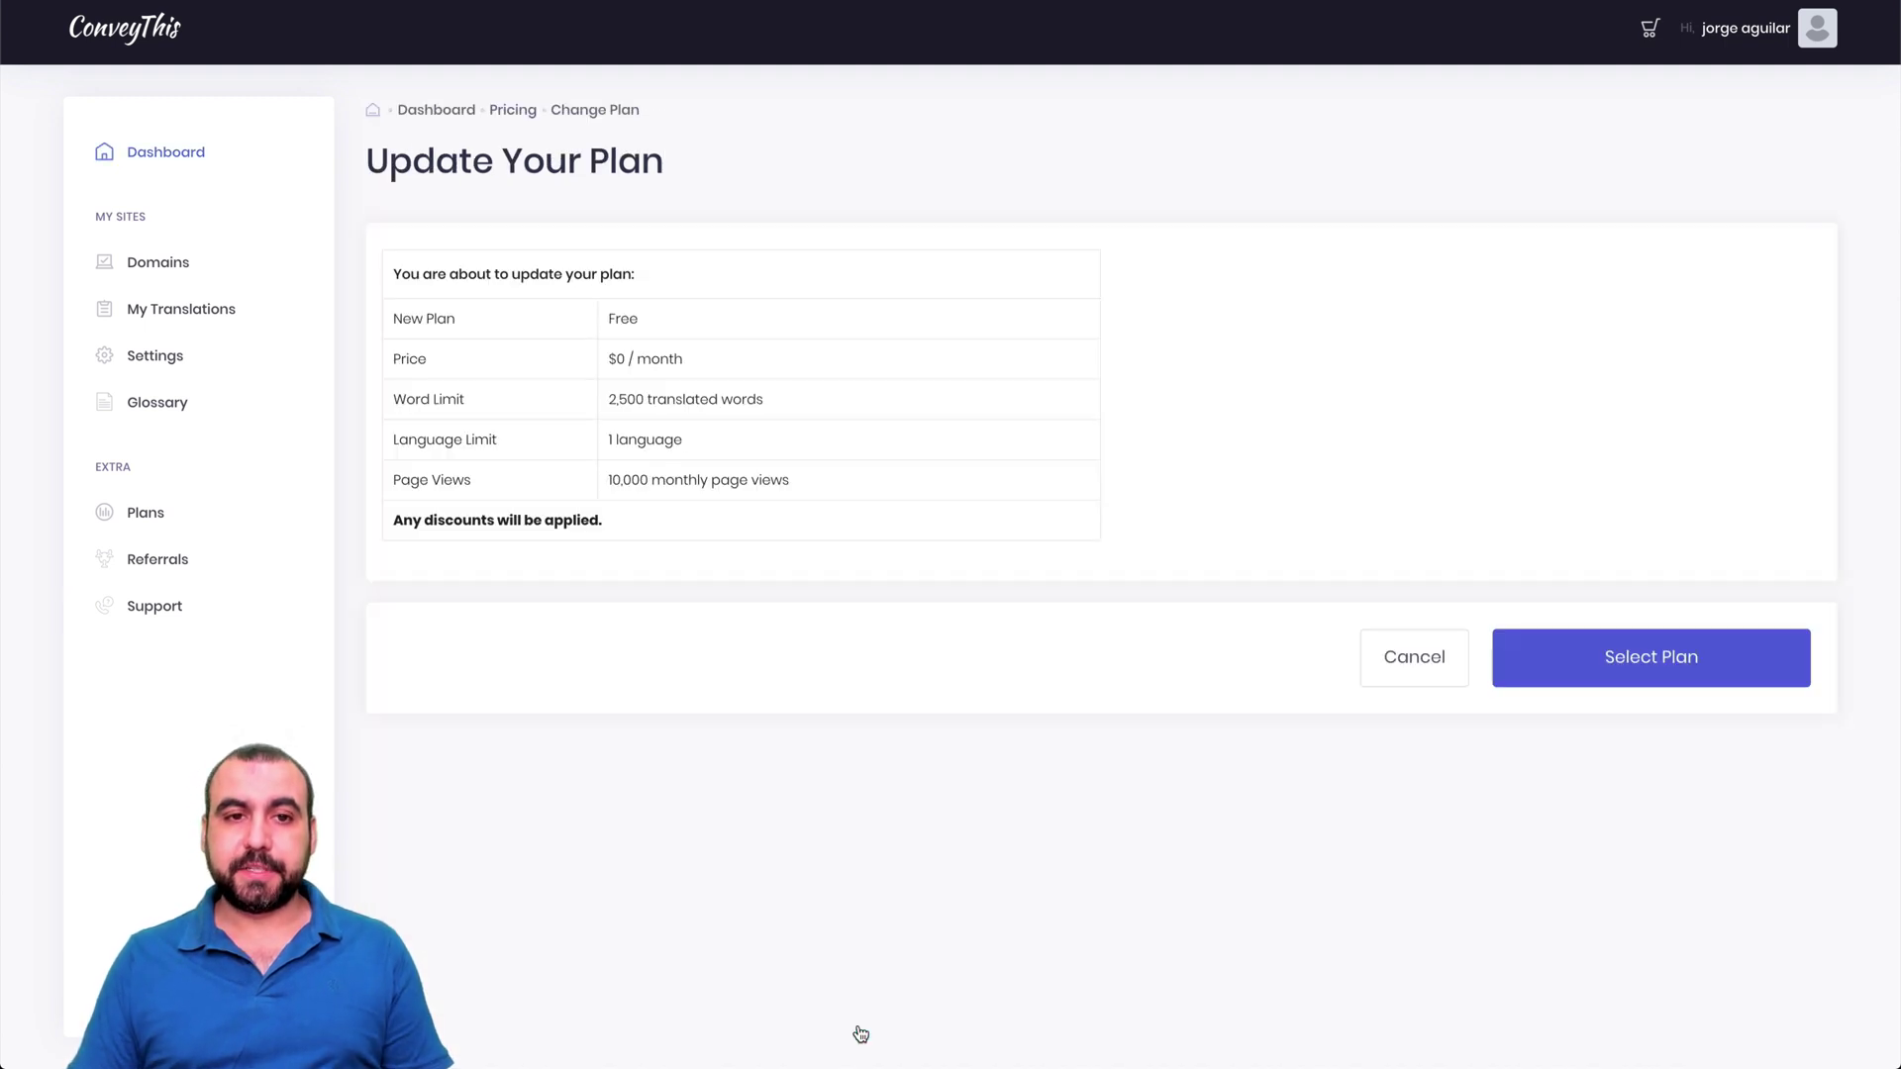
pyautogui.click(1584, 660)
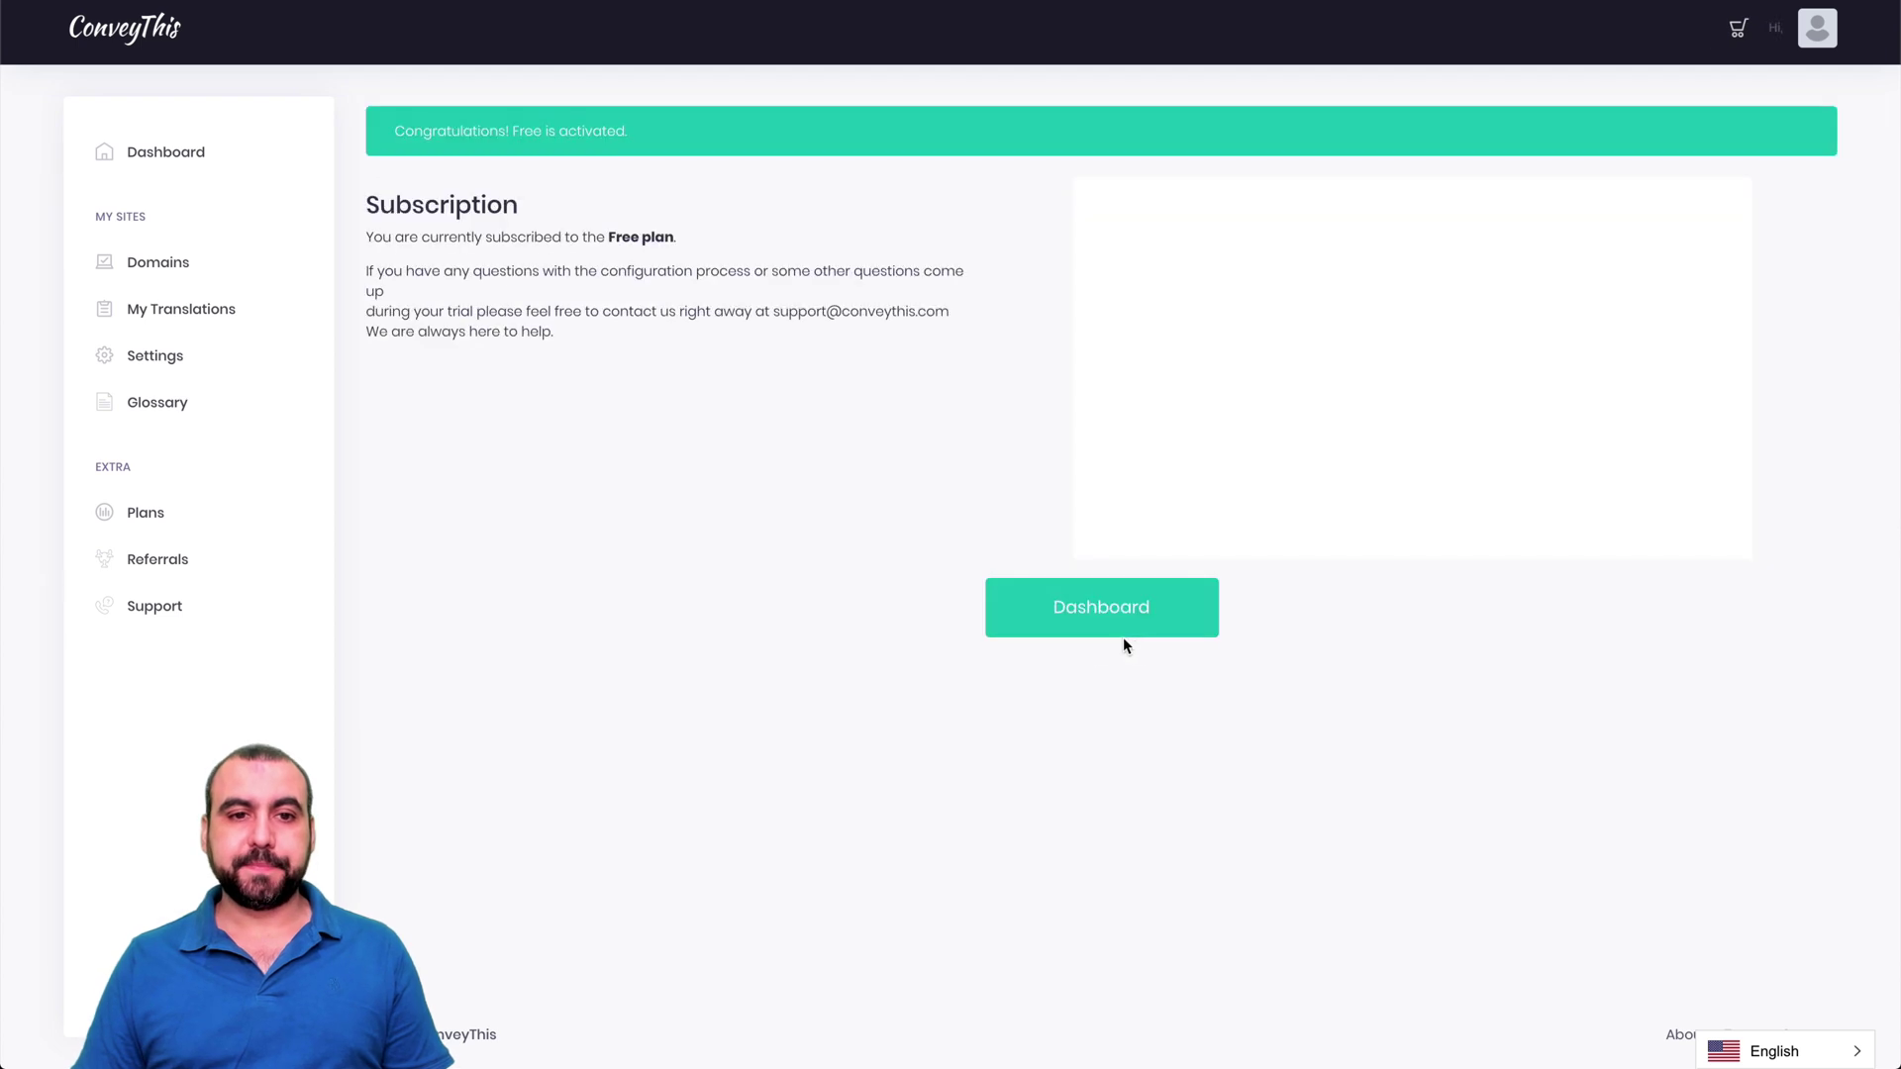
pyautogui.click(1178, 603)
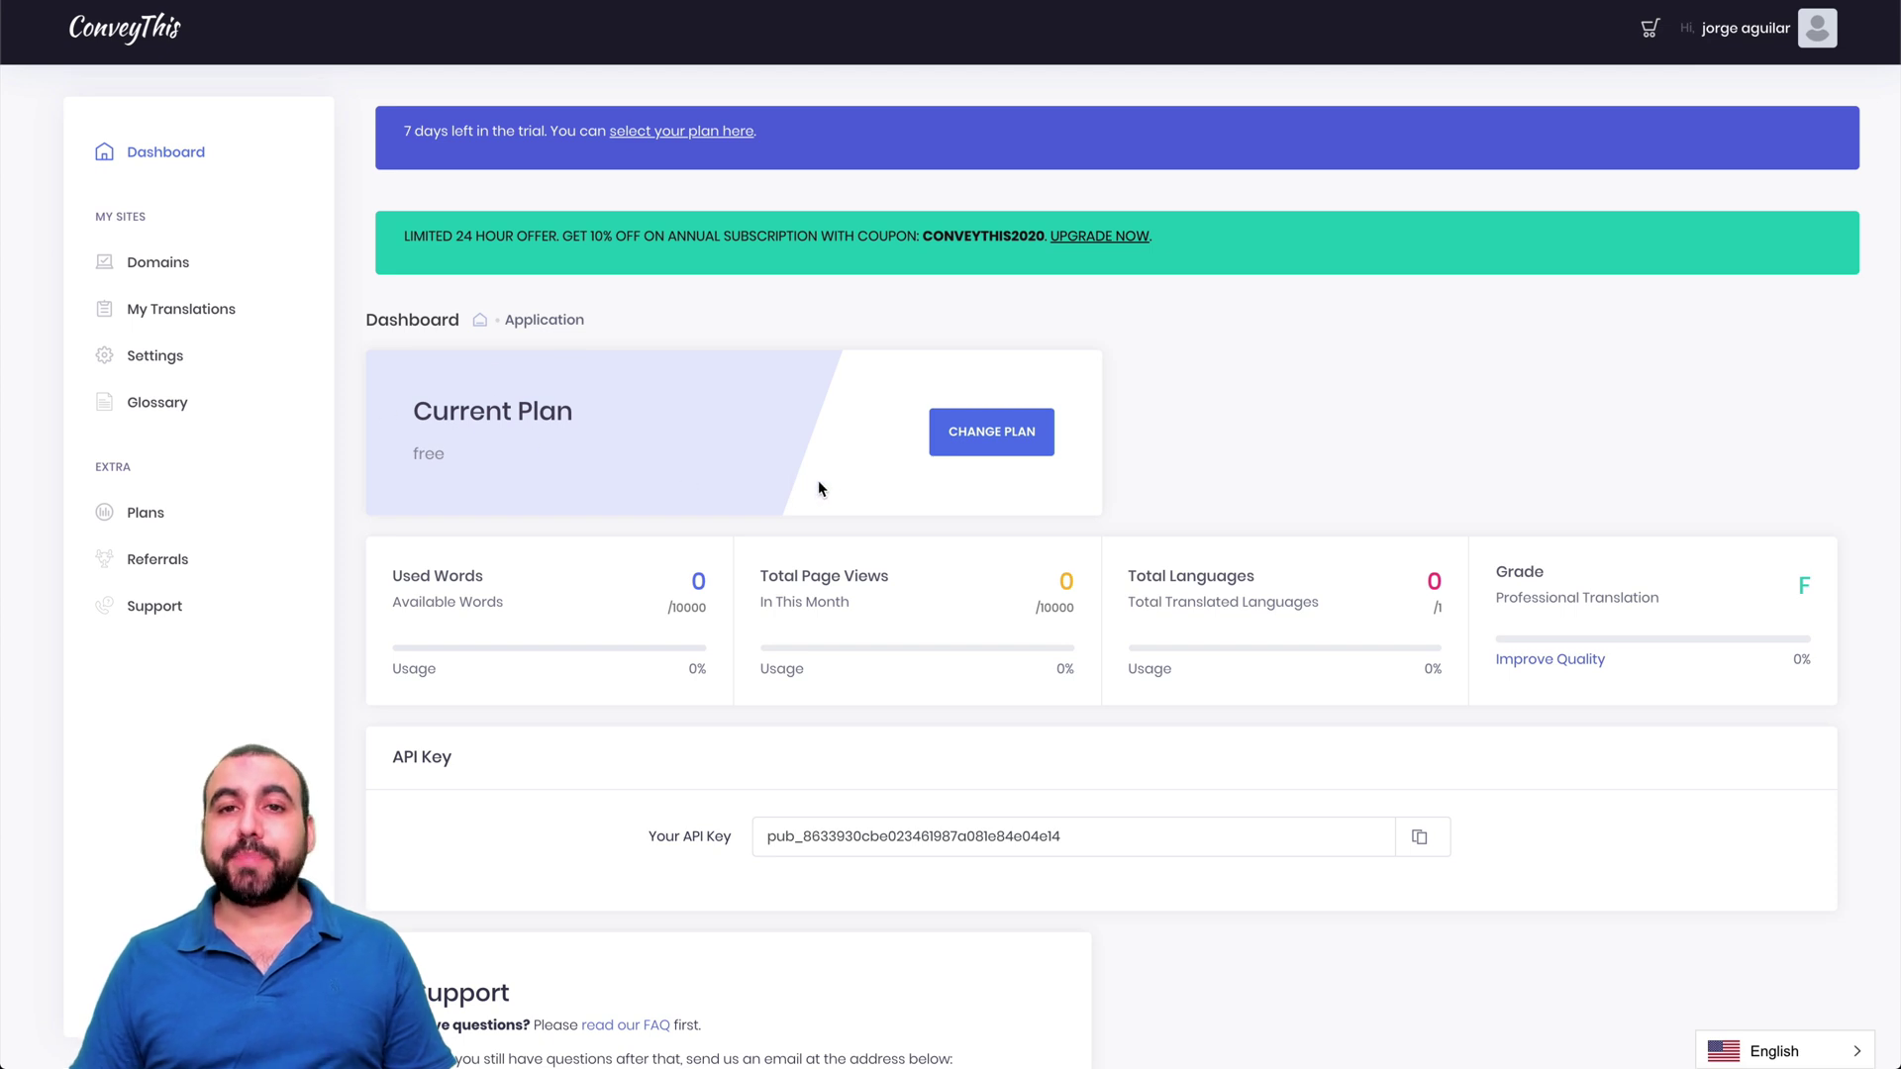
pyautogui.scroll(-2, 859, 567)
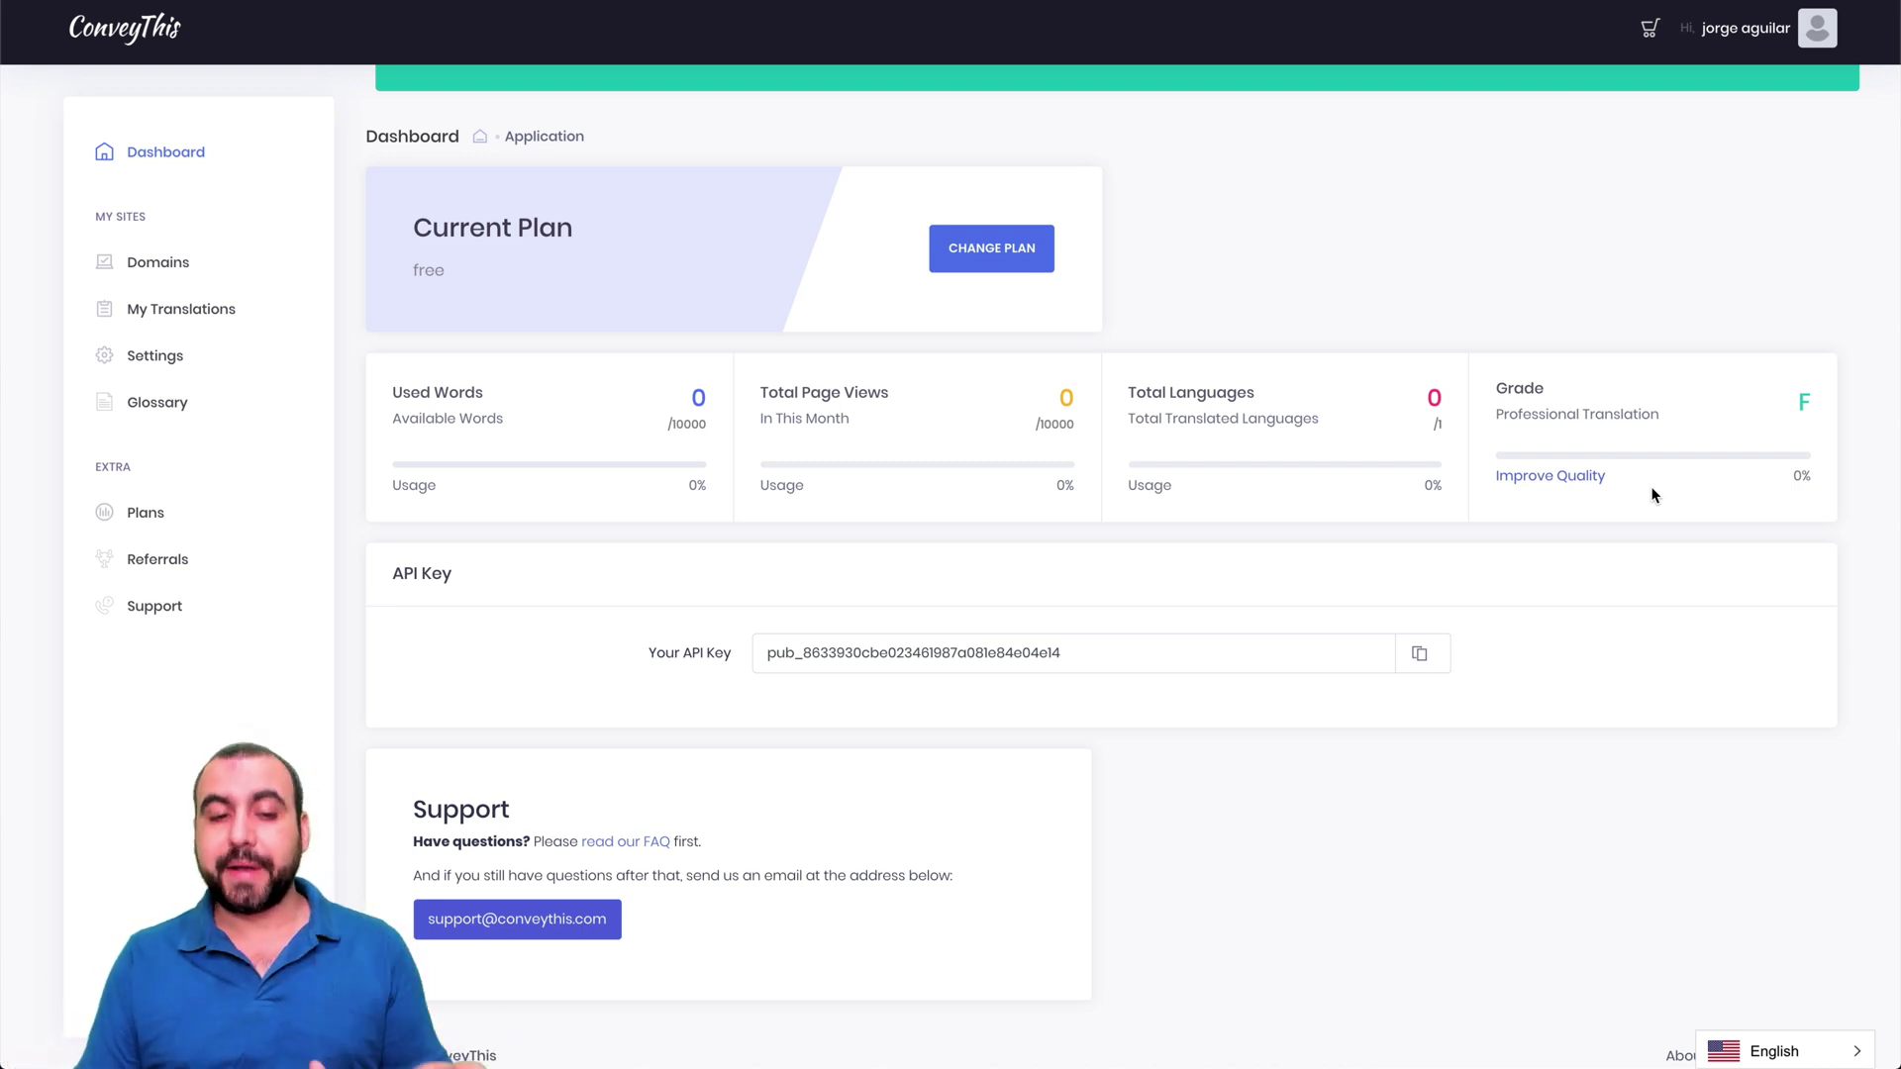
pyautogui.scroll(2, 1624, 490)
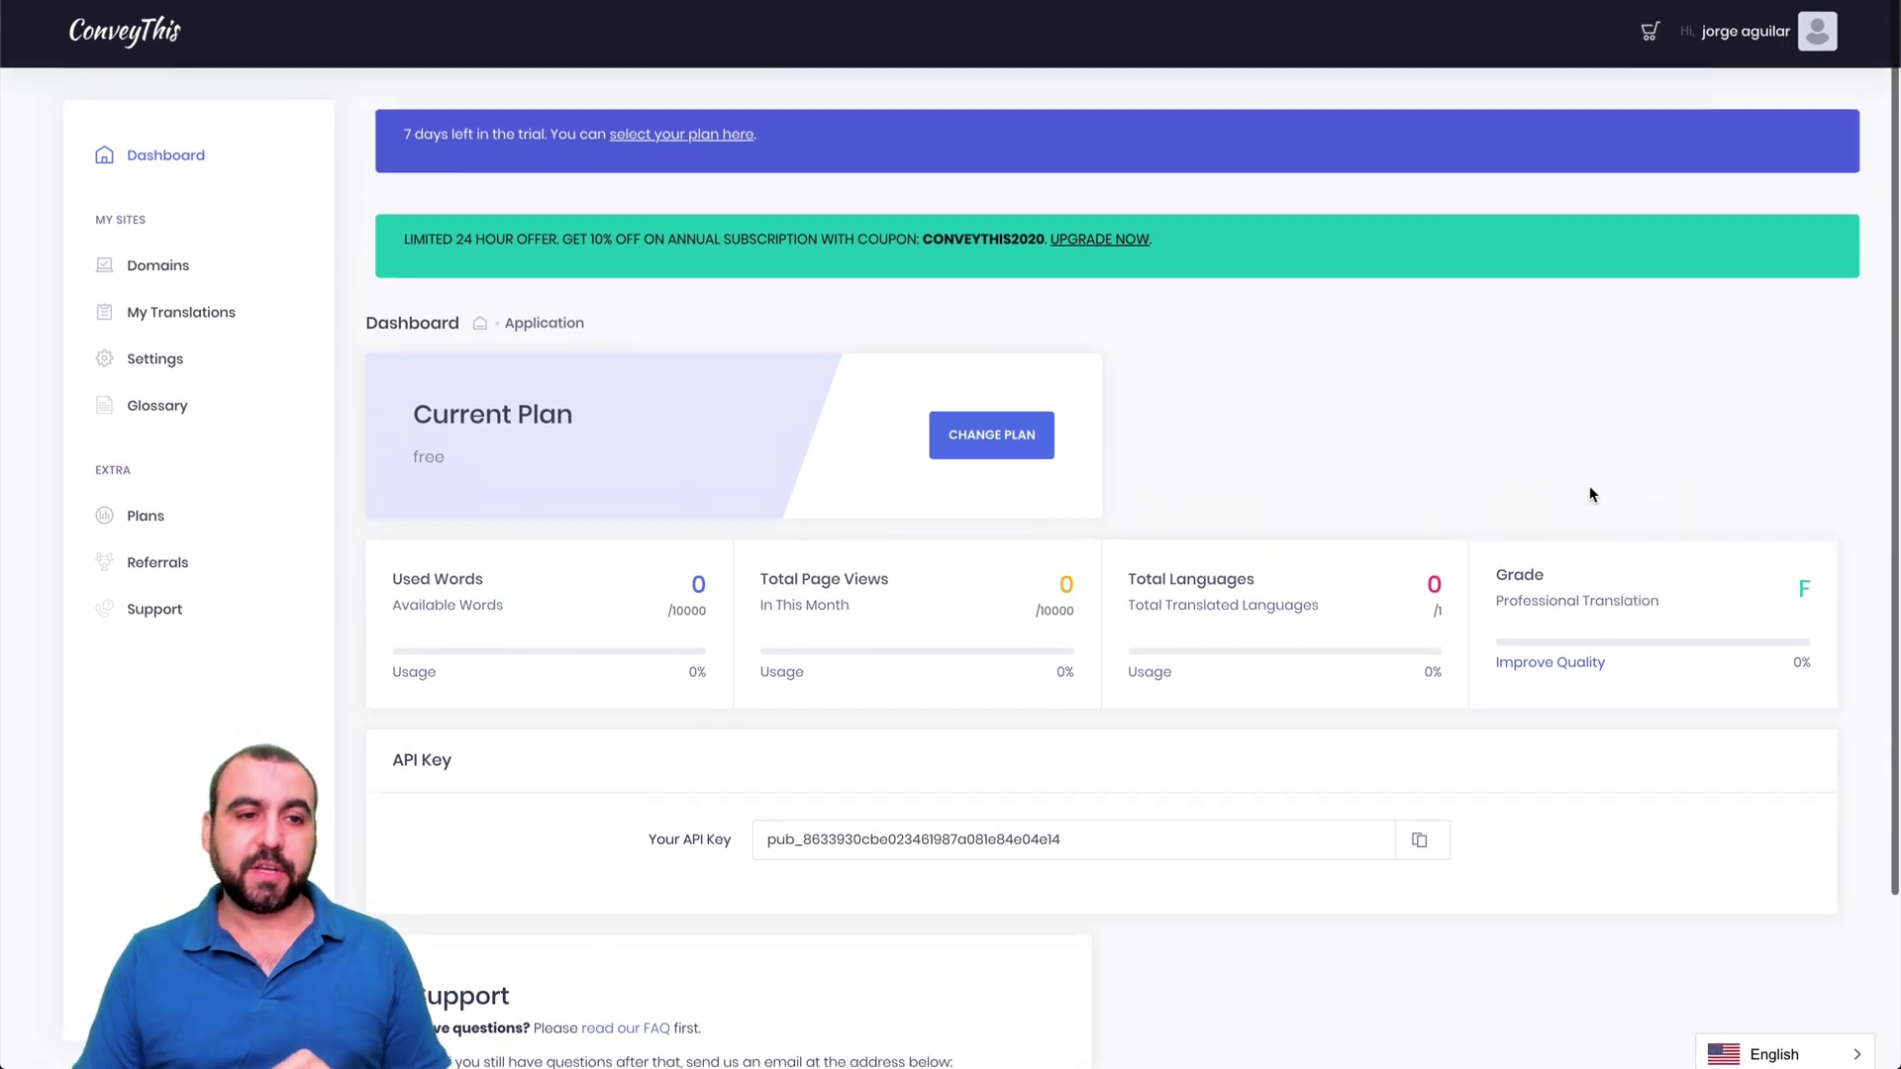
pyautogui.click(158, 265)
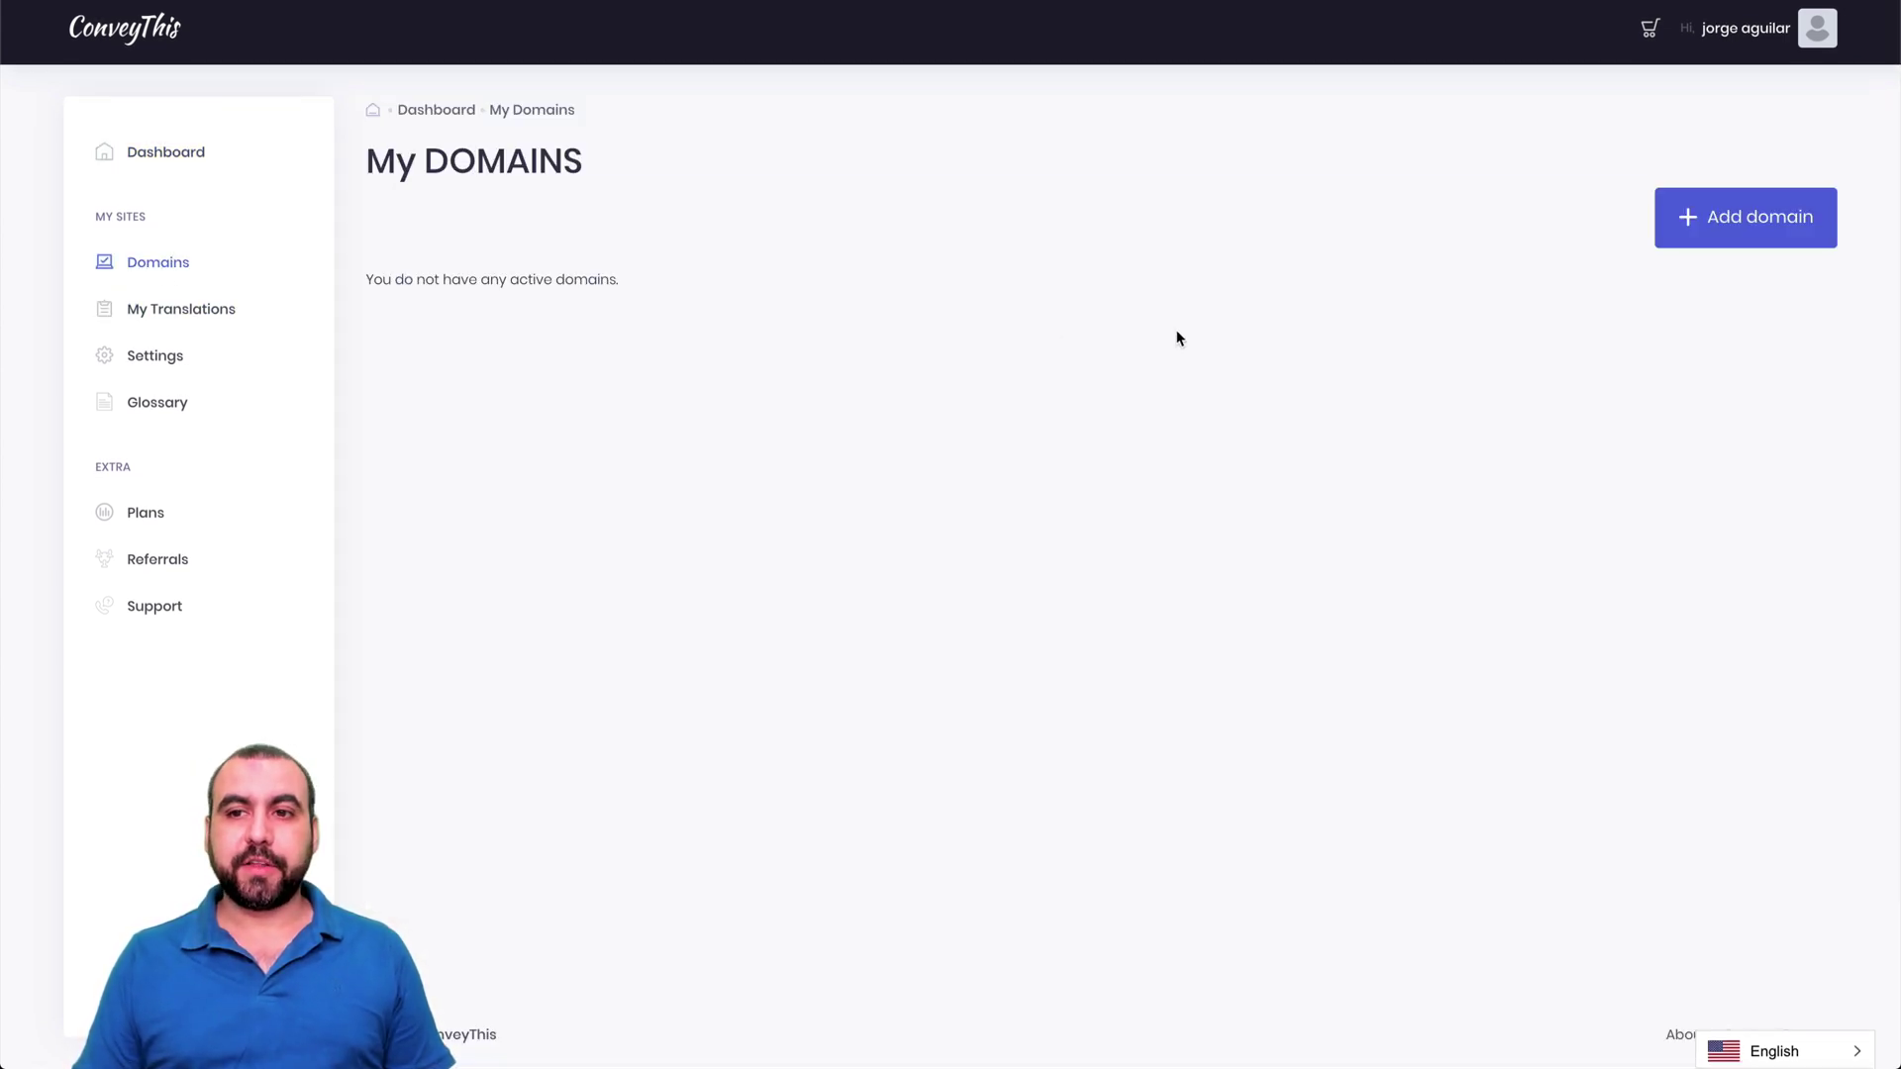
pyautogui.click(1722, 219)
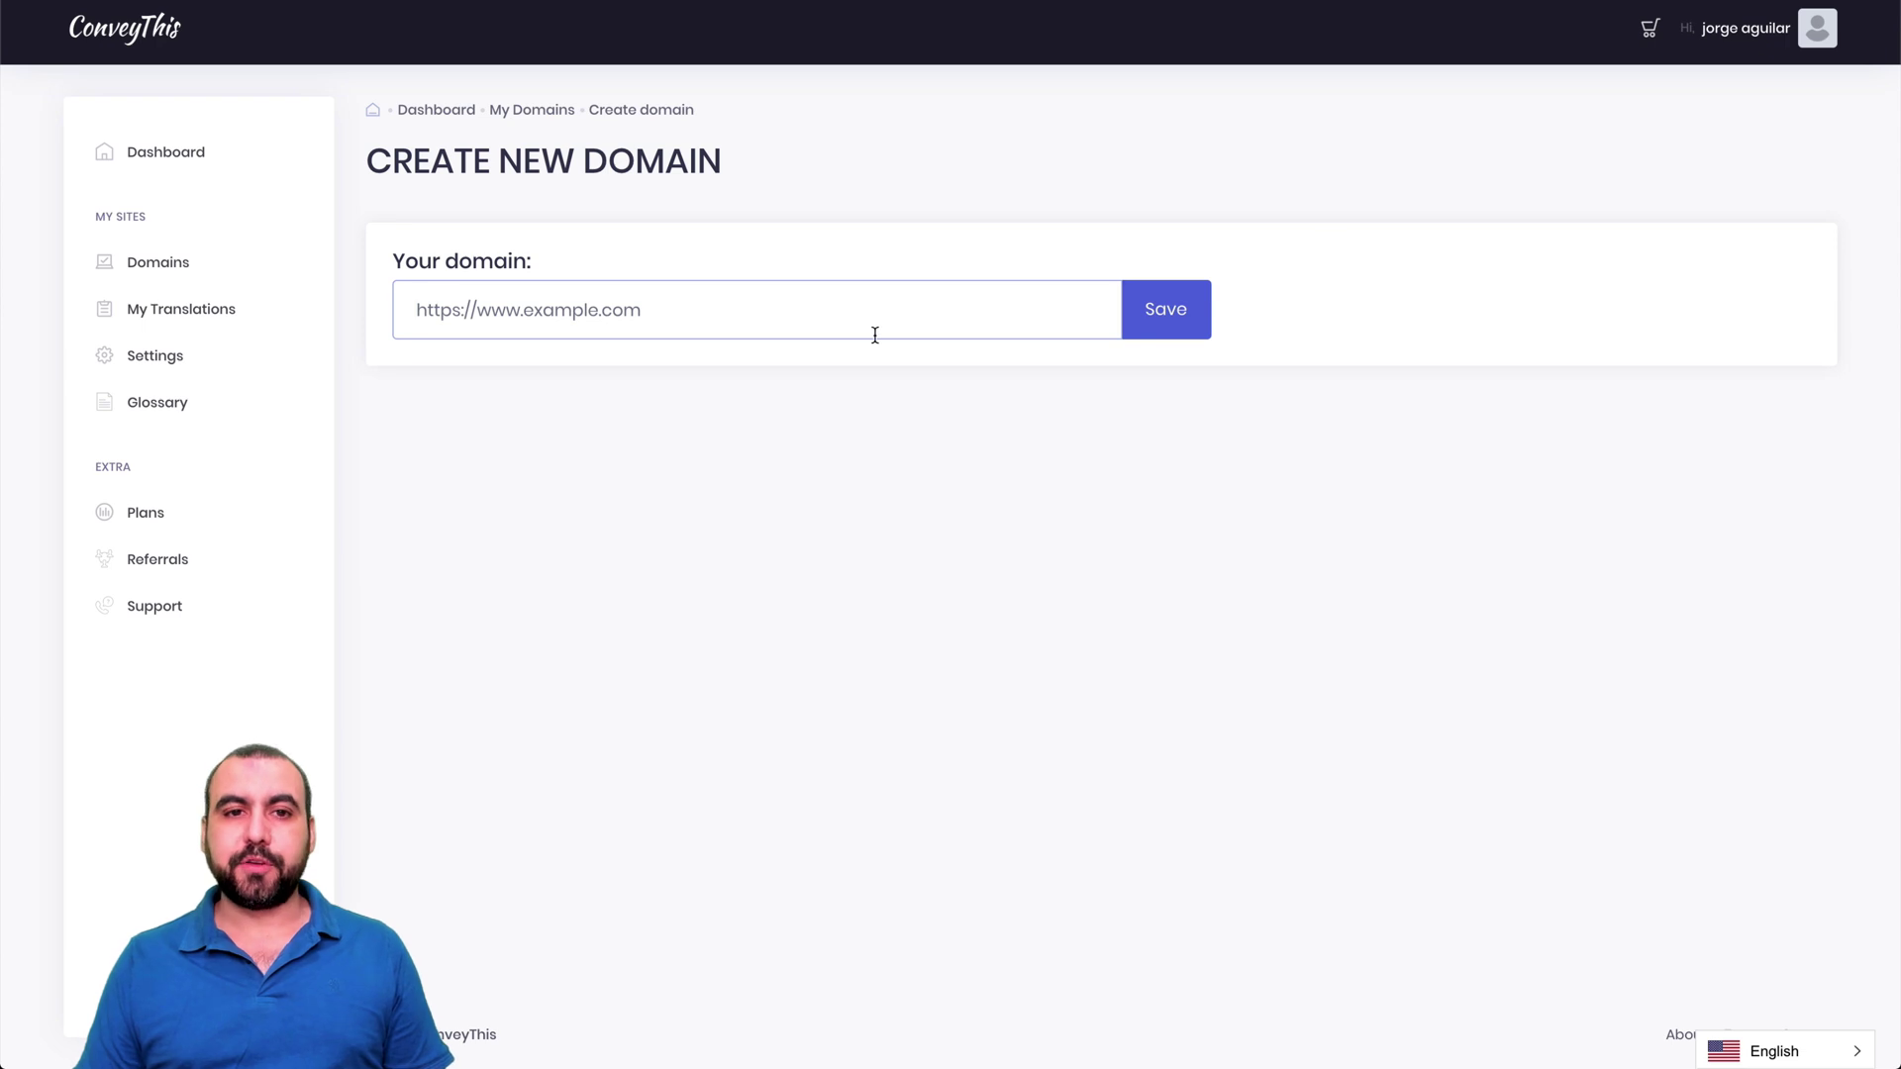
pyautogui.write('https://veememedia.d')
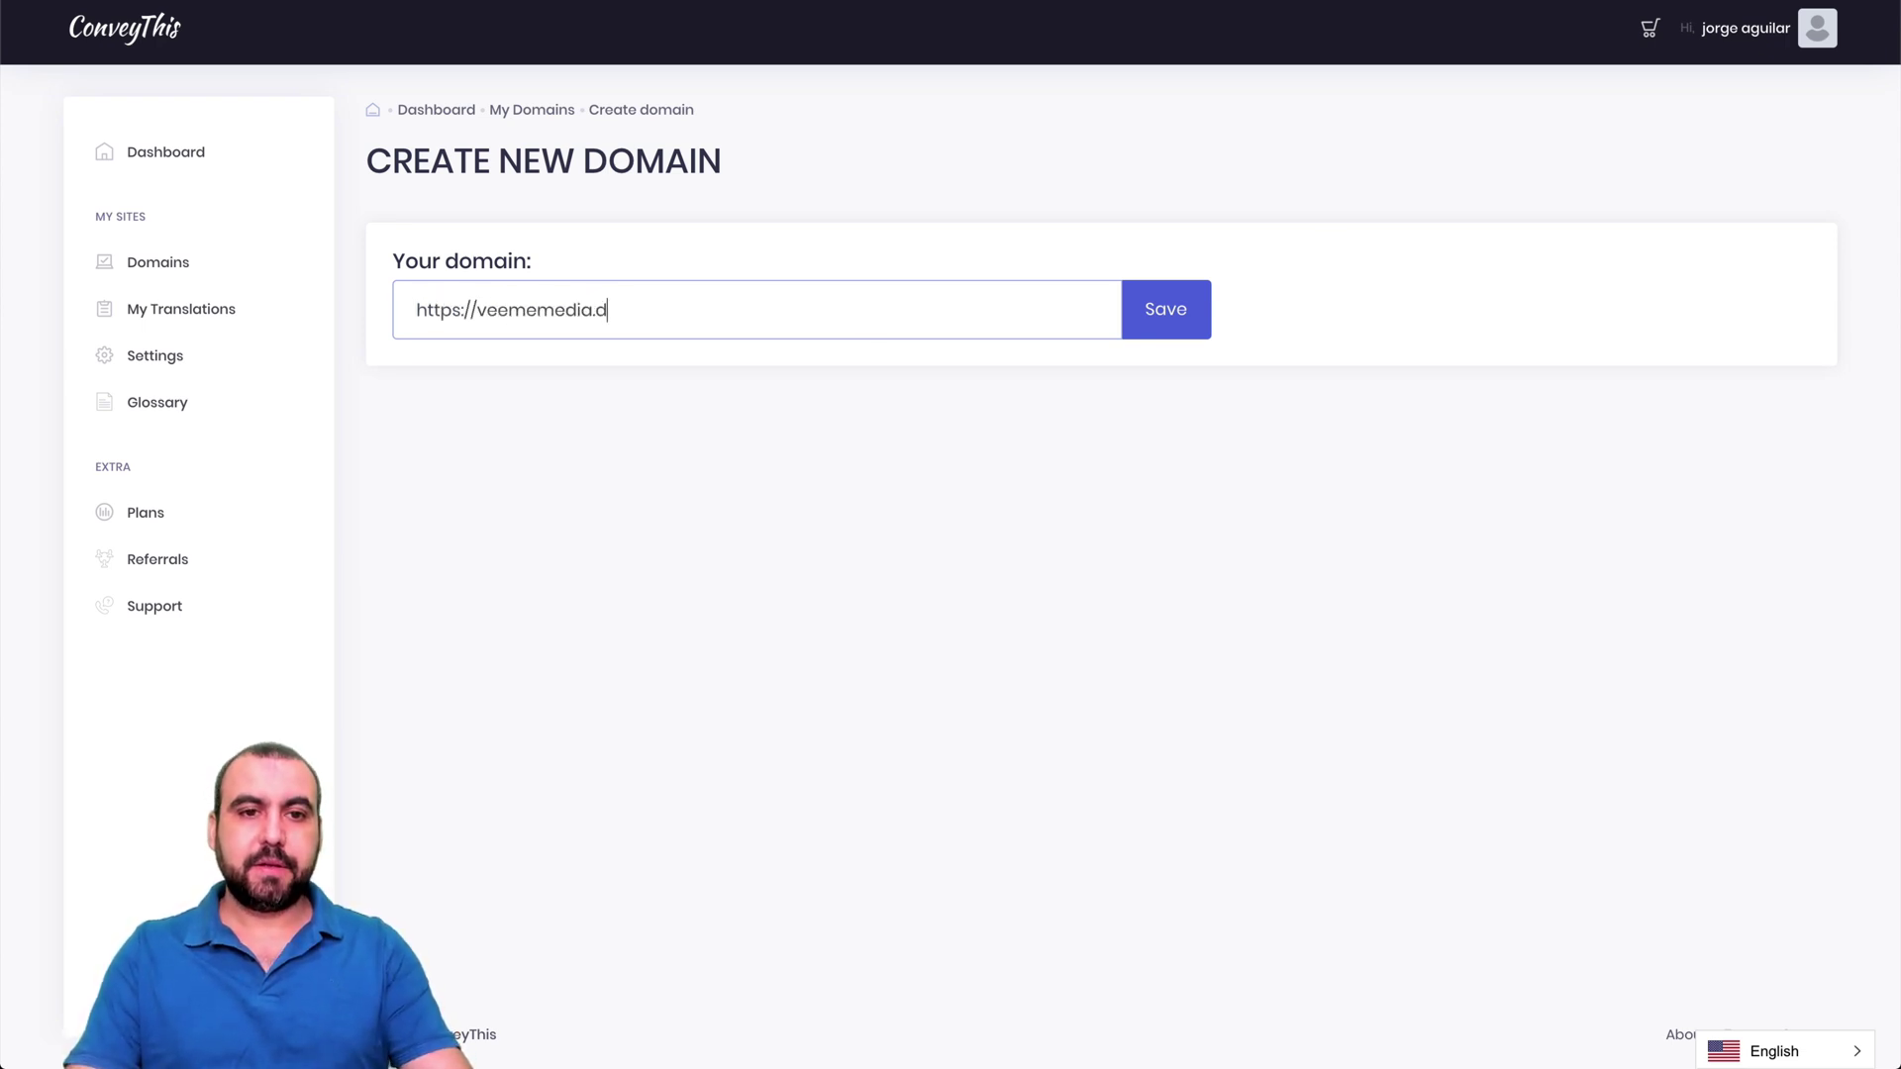
pyautogui.write('ev')
pyautogui.click(1195, 320)
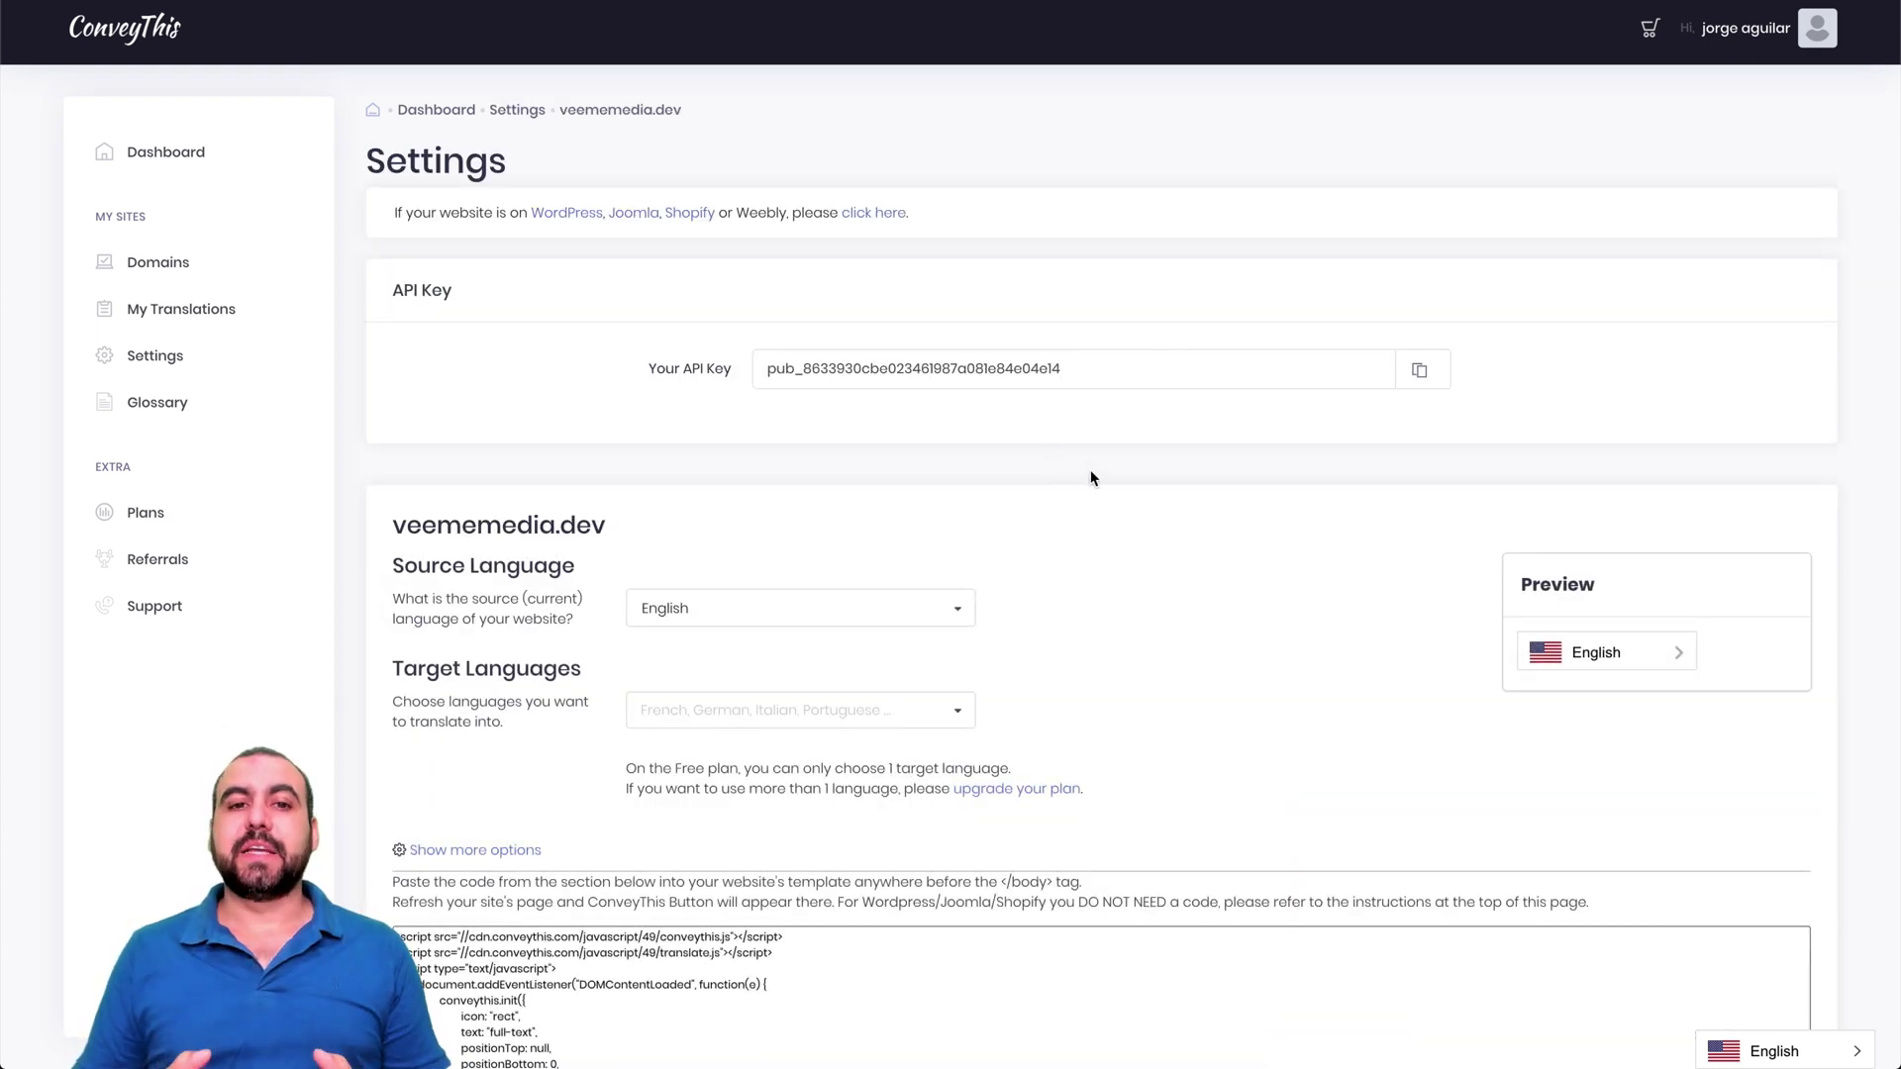
pyautogui.scroll(-3, 1090, 469)
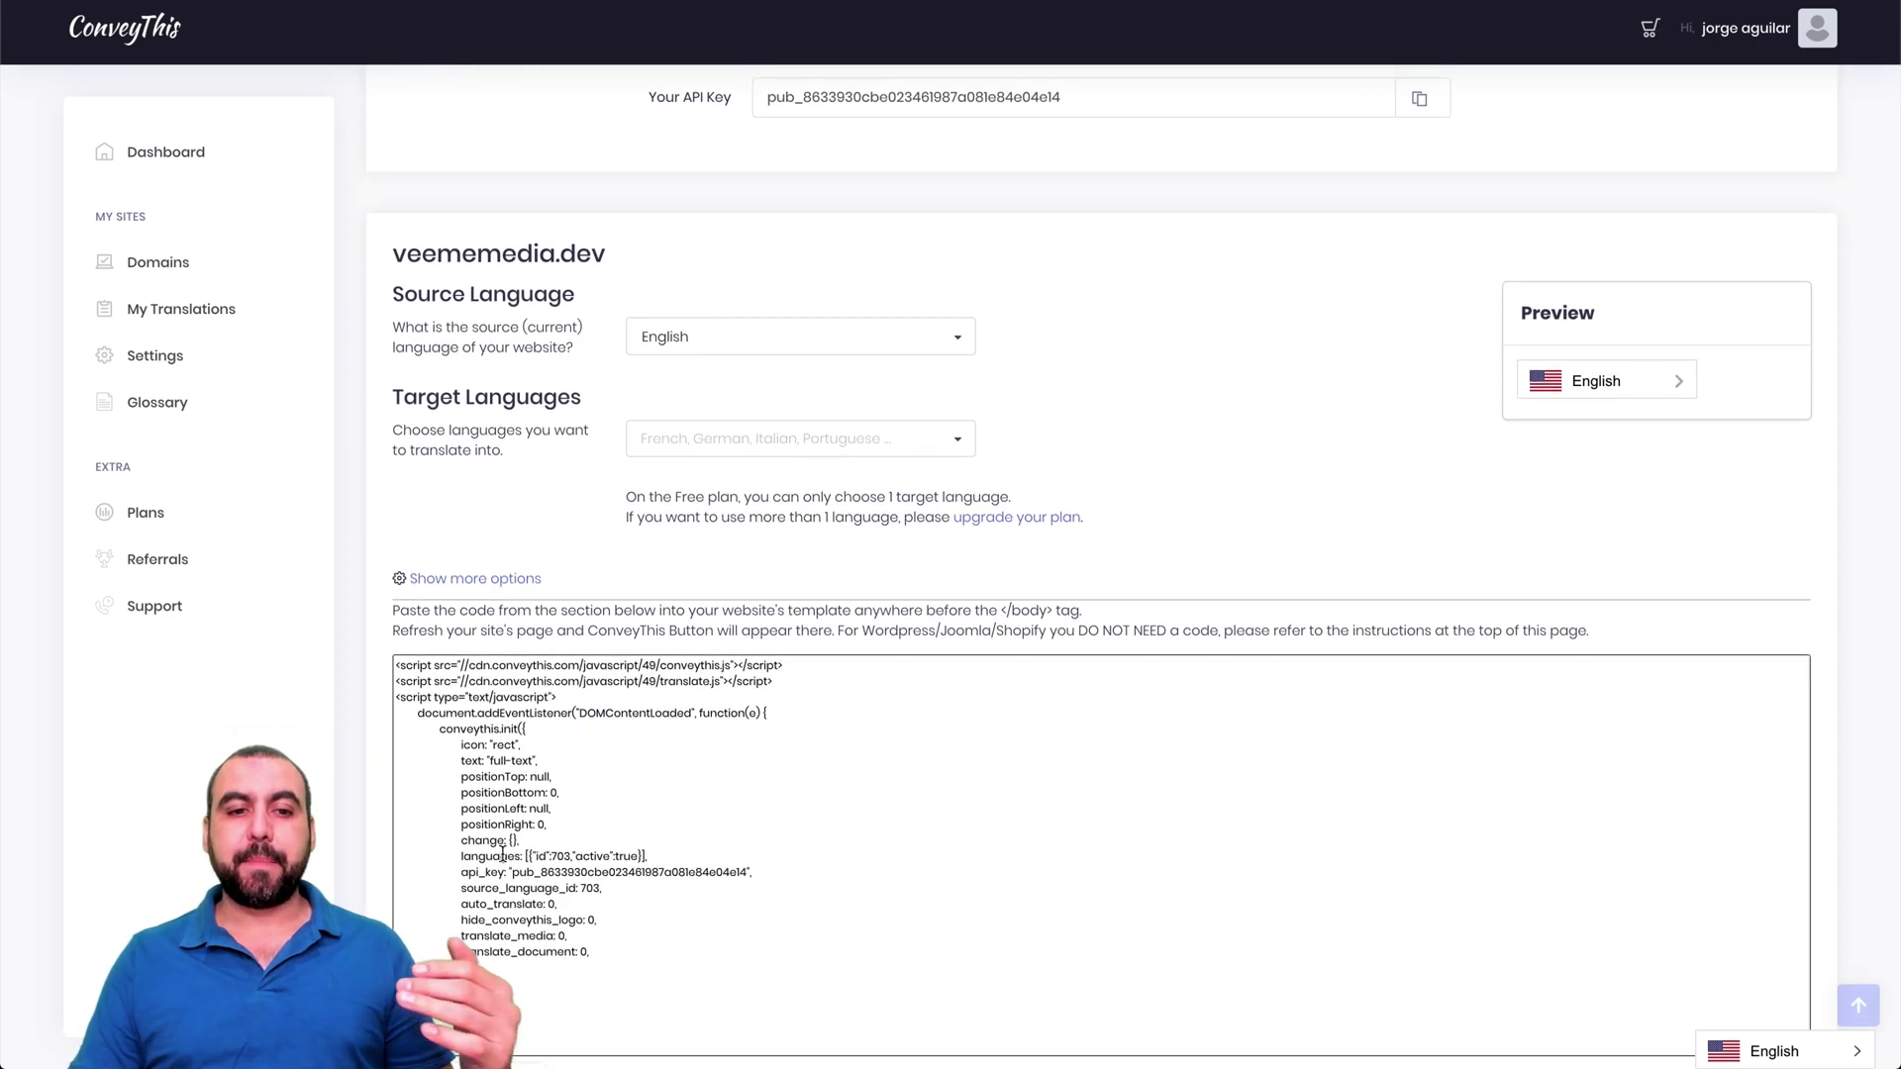
pyautogui.scroll(-2, 503, 853)
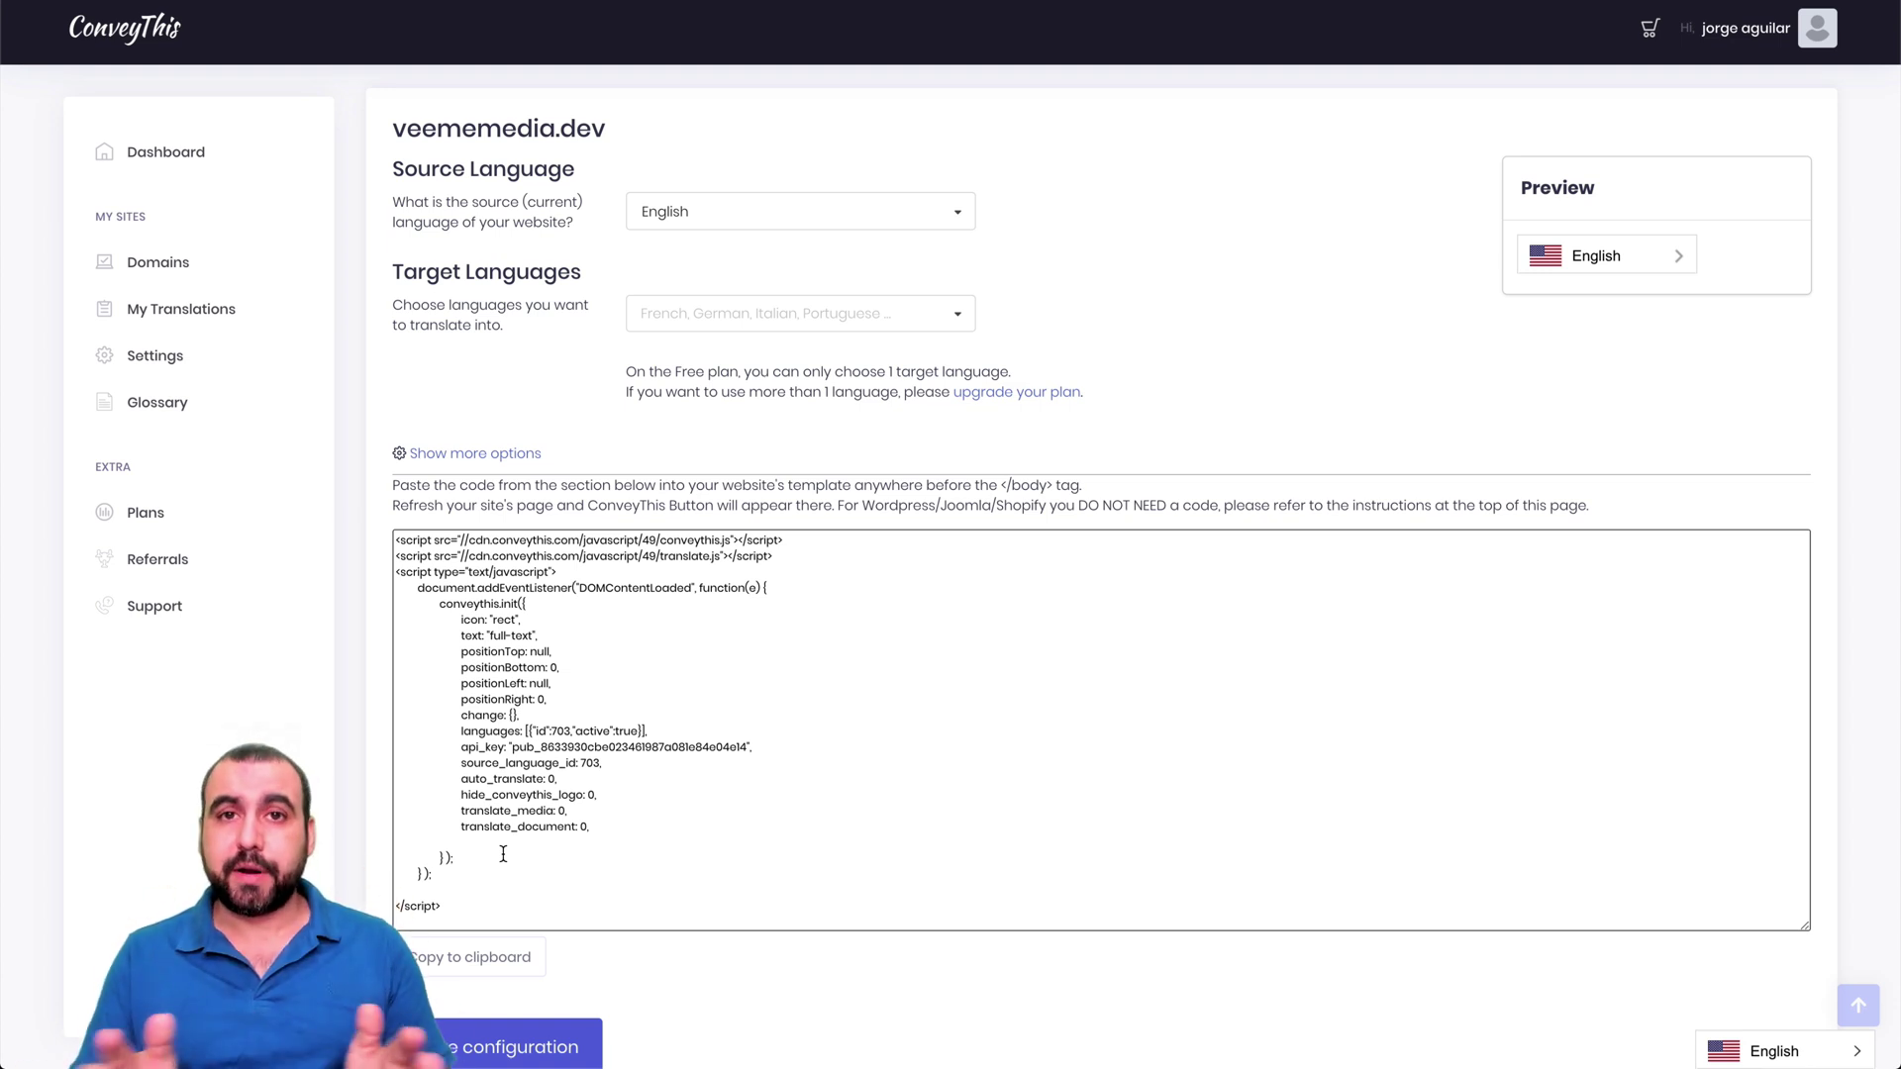
pyautogui.scroll(4, 631, 631)
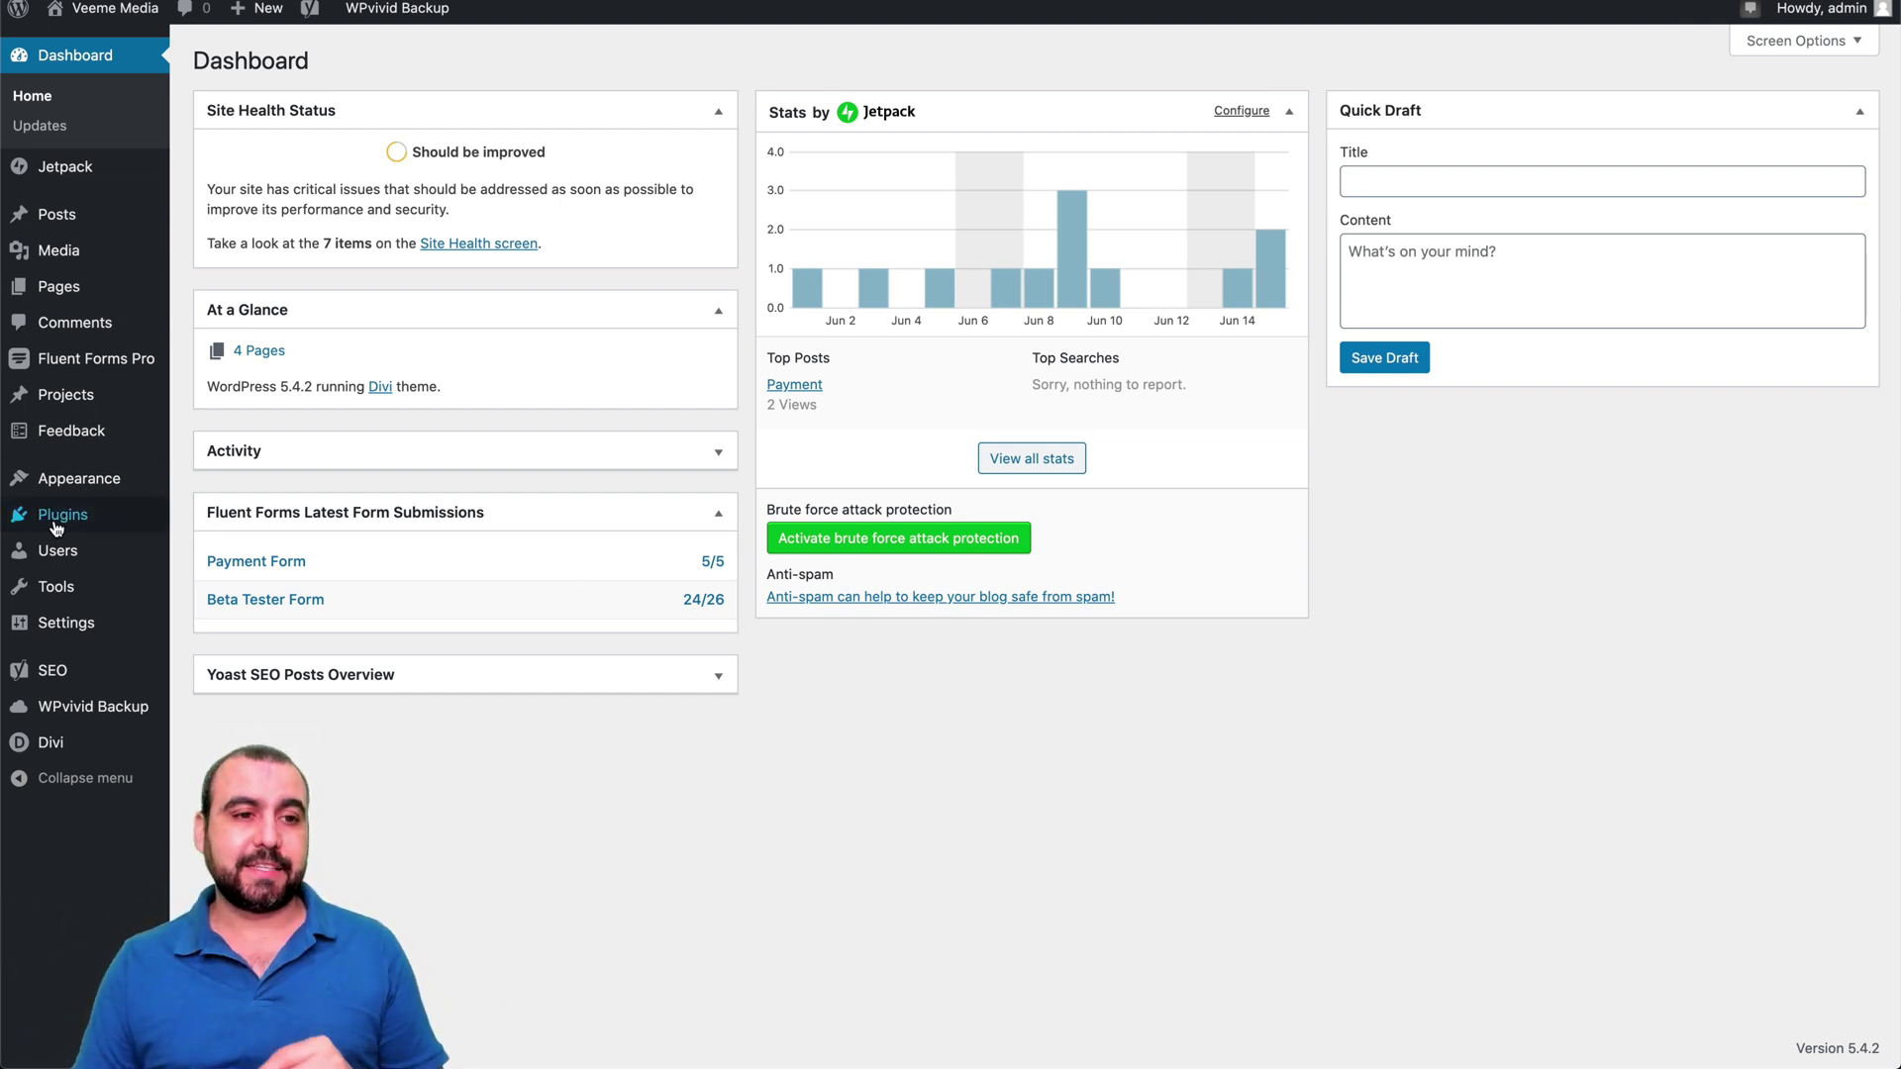
# Search the plugin directory for 'conveythis' and install the ConveyThis Translate plugin.
pyautogui.moveTo(50, 516)
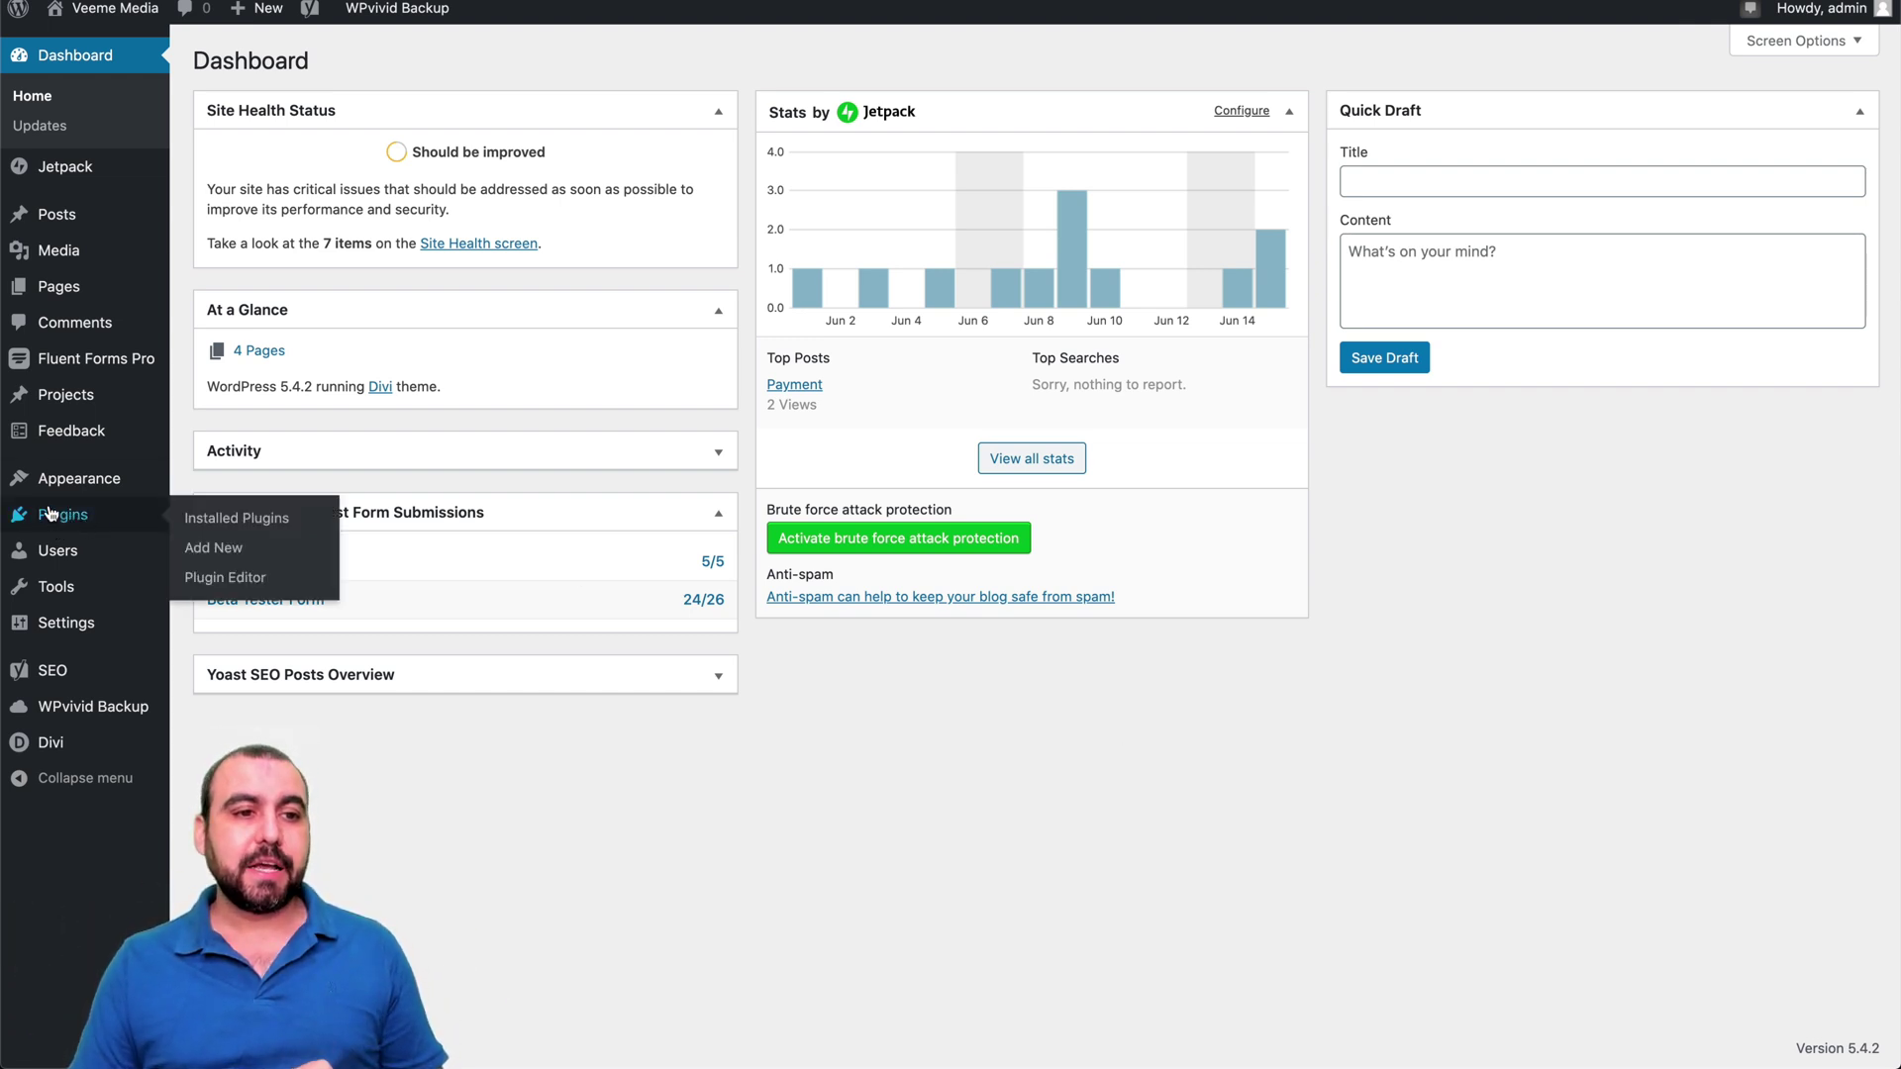
pyautogui.click(220, 553)
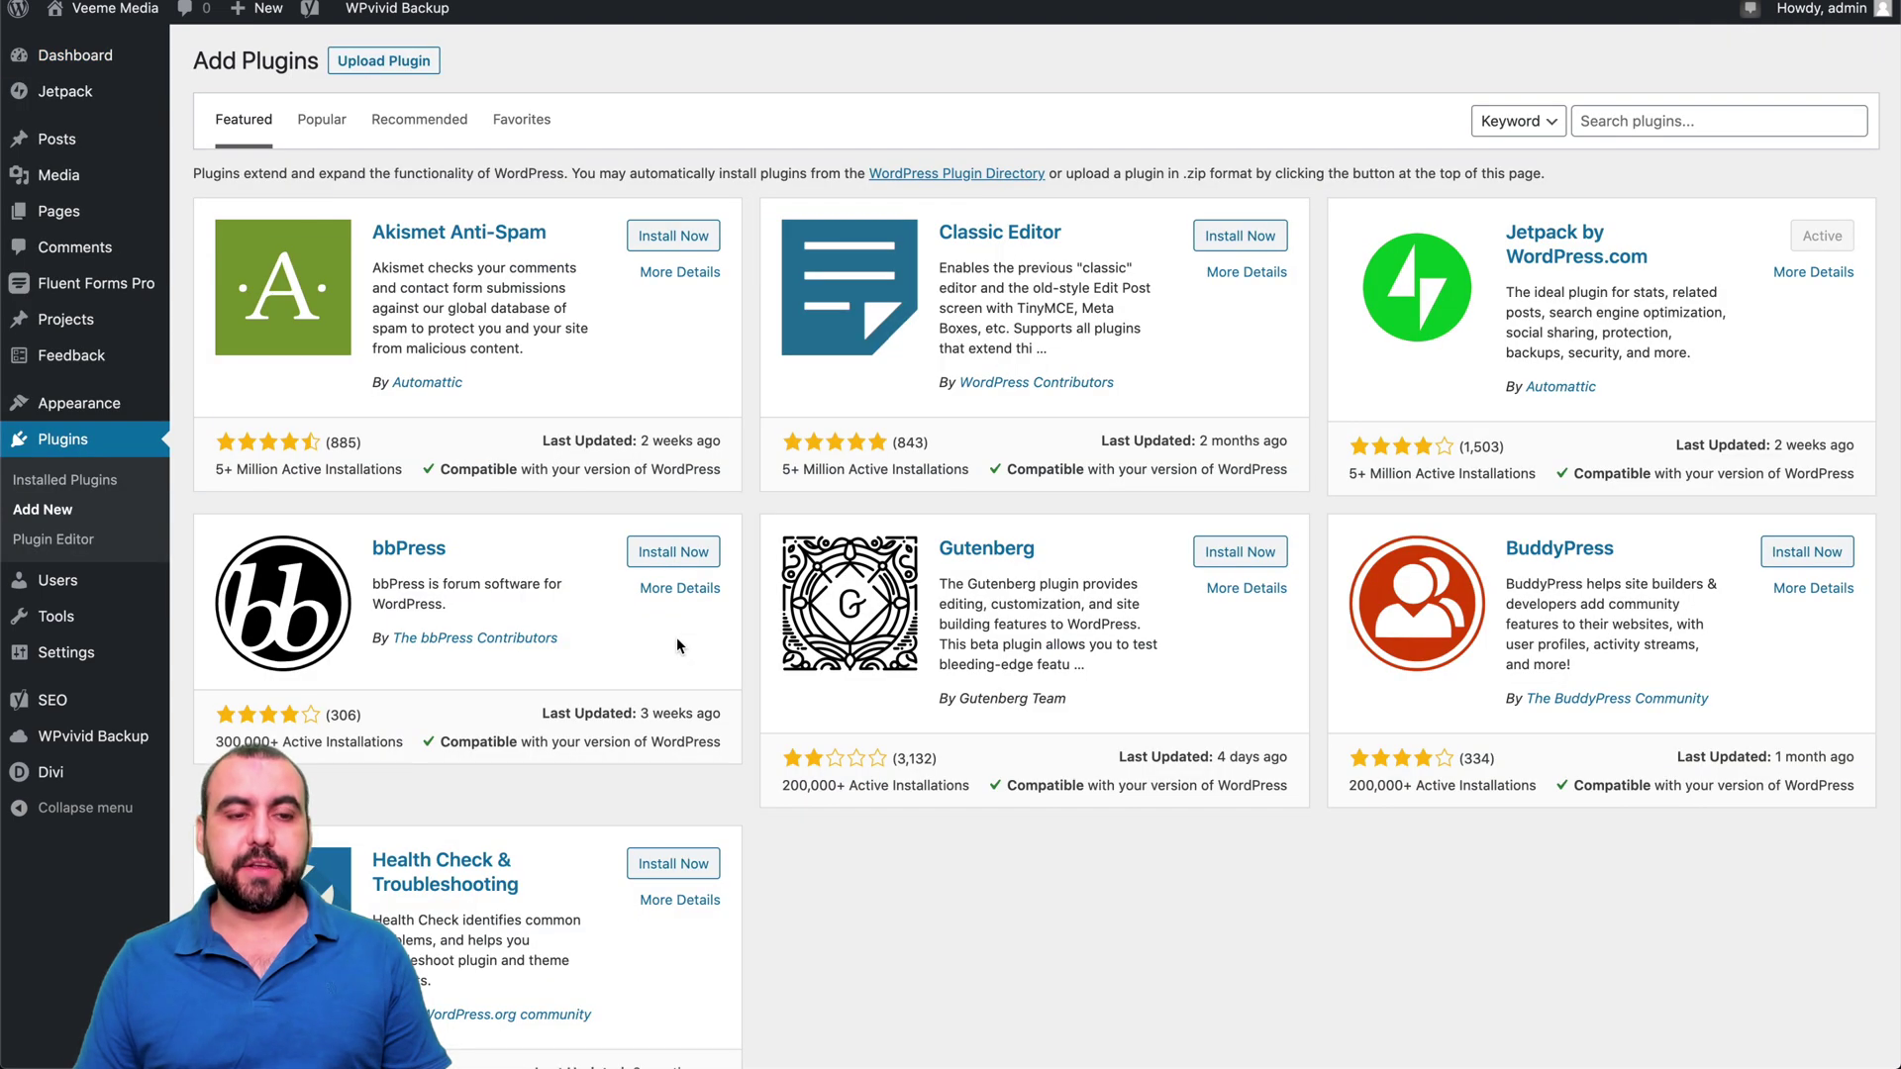
pyautogui.click(1757, 121)
pyautogui.write('conveythis')
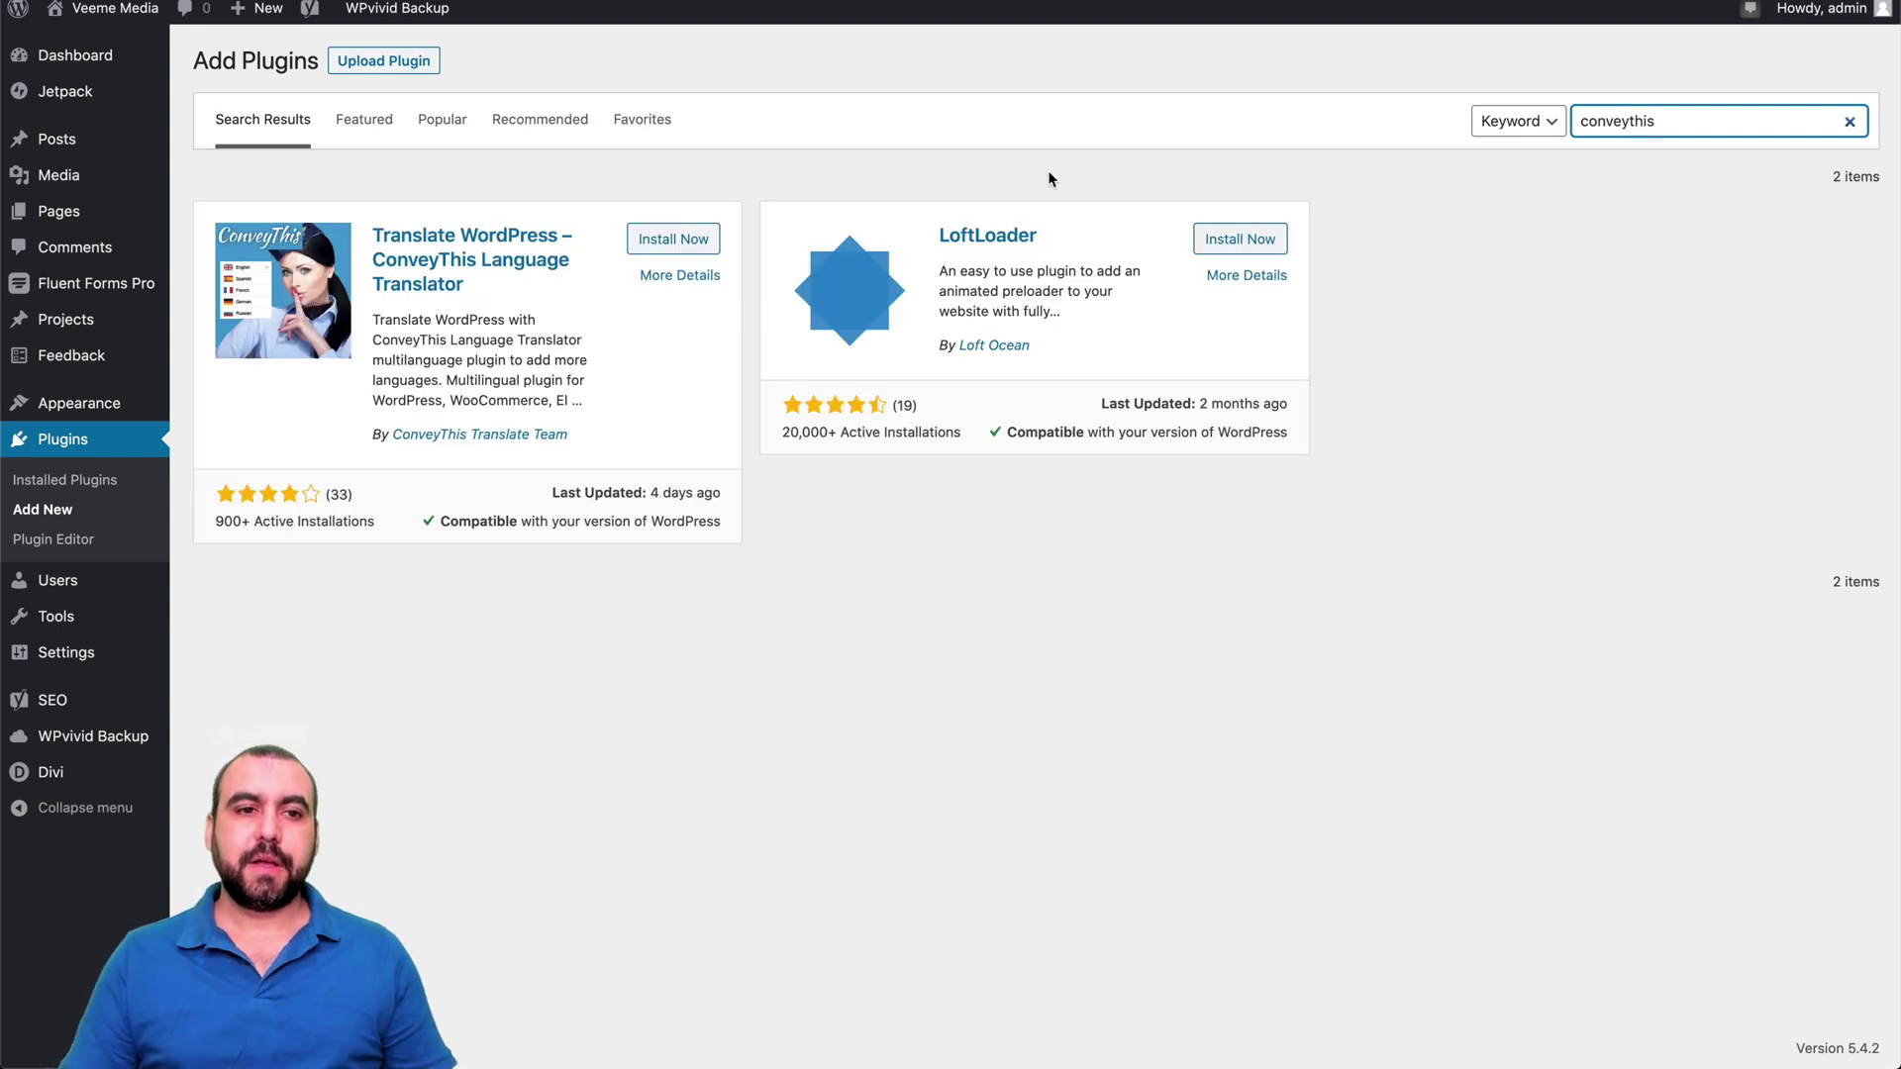
pyautogui.click(680, 238)
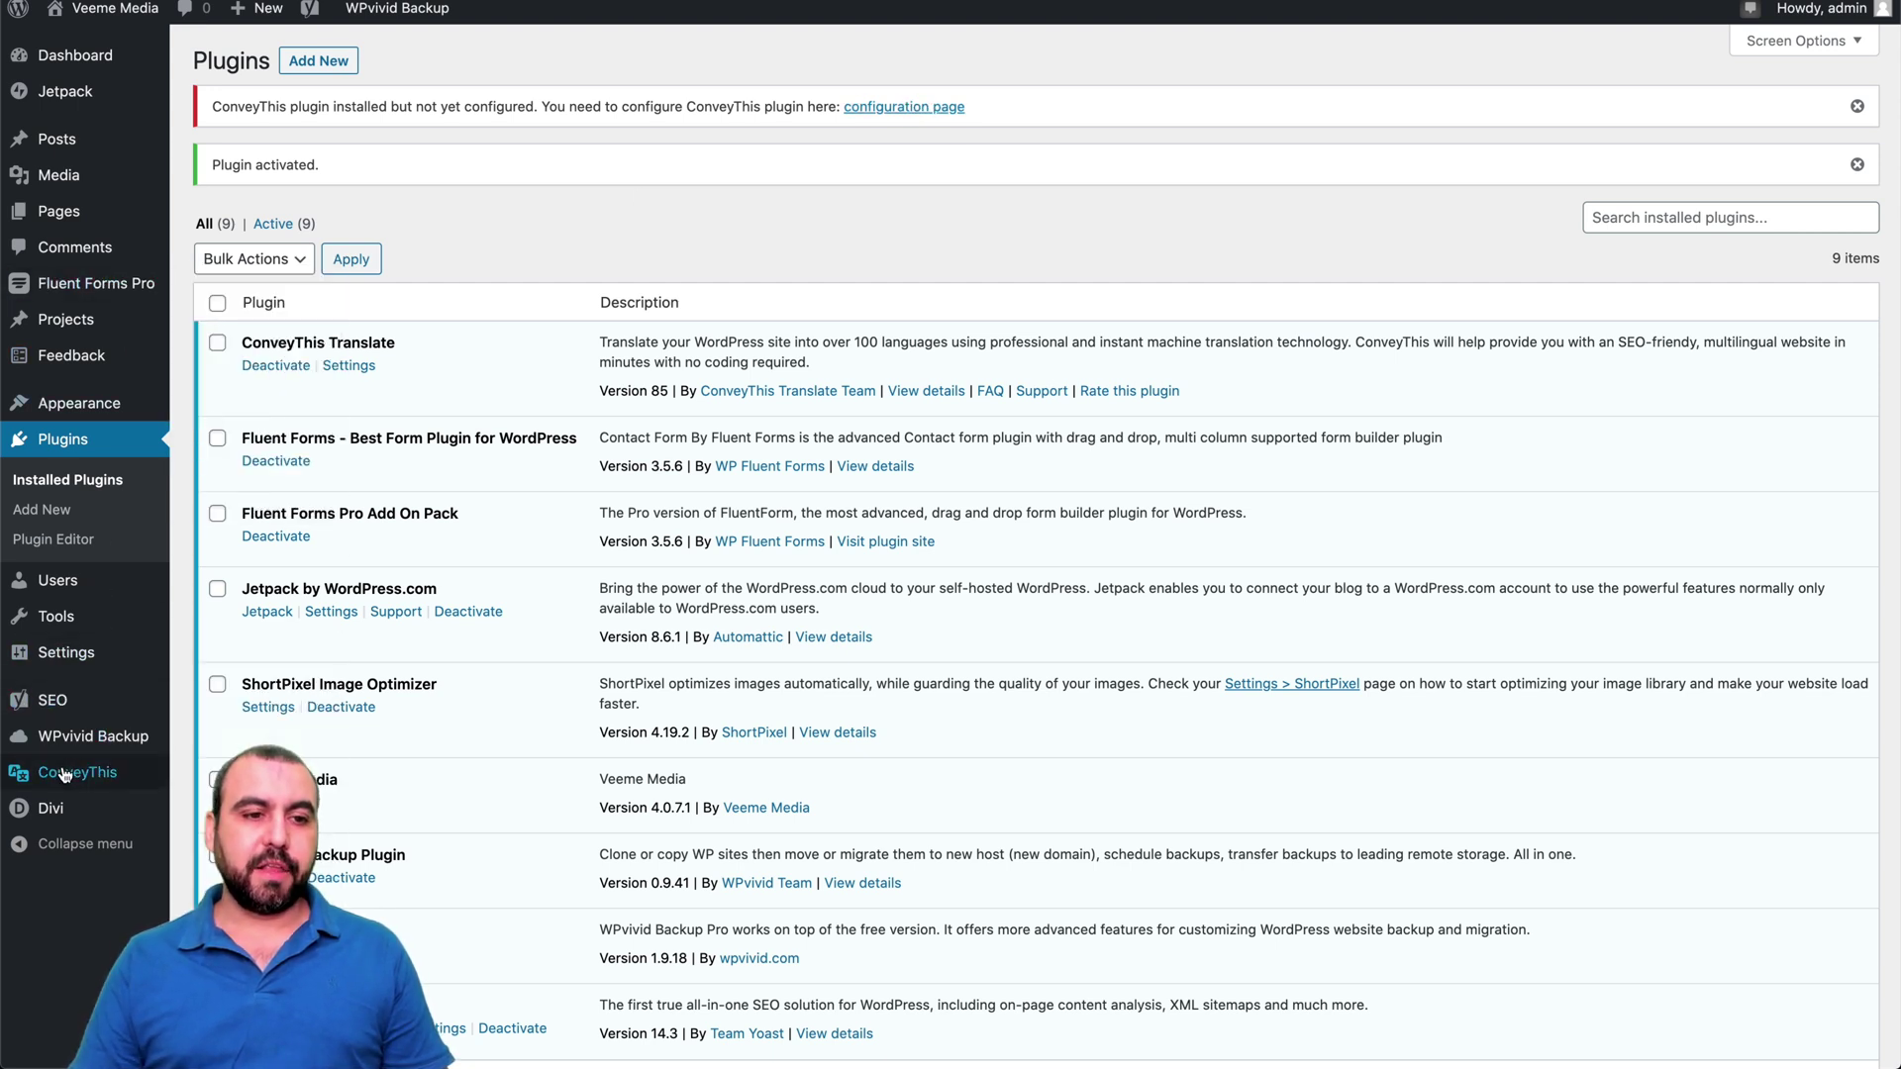
# Copy the account's API key and paste it into the ConveyThis plugin settings.
pyautogui.click(935, 106)
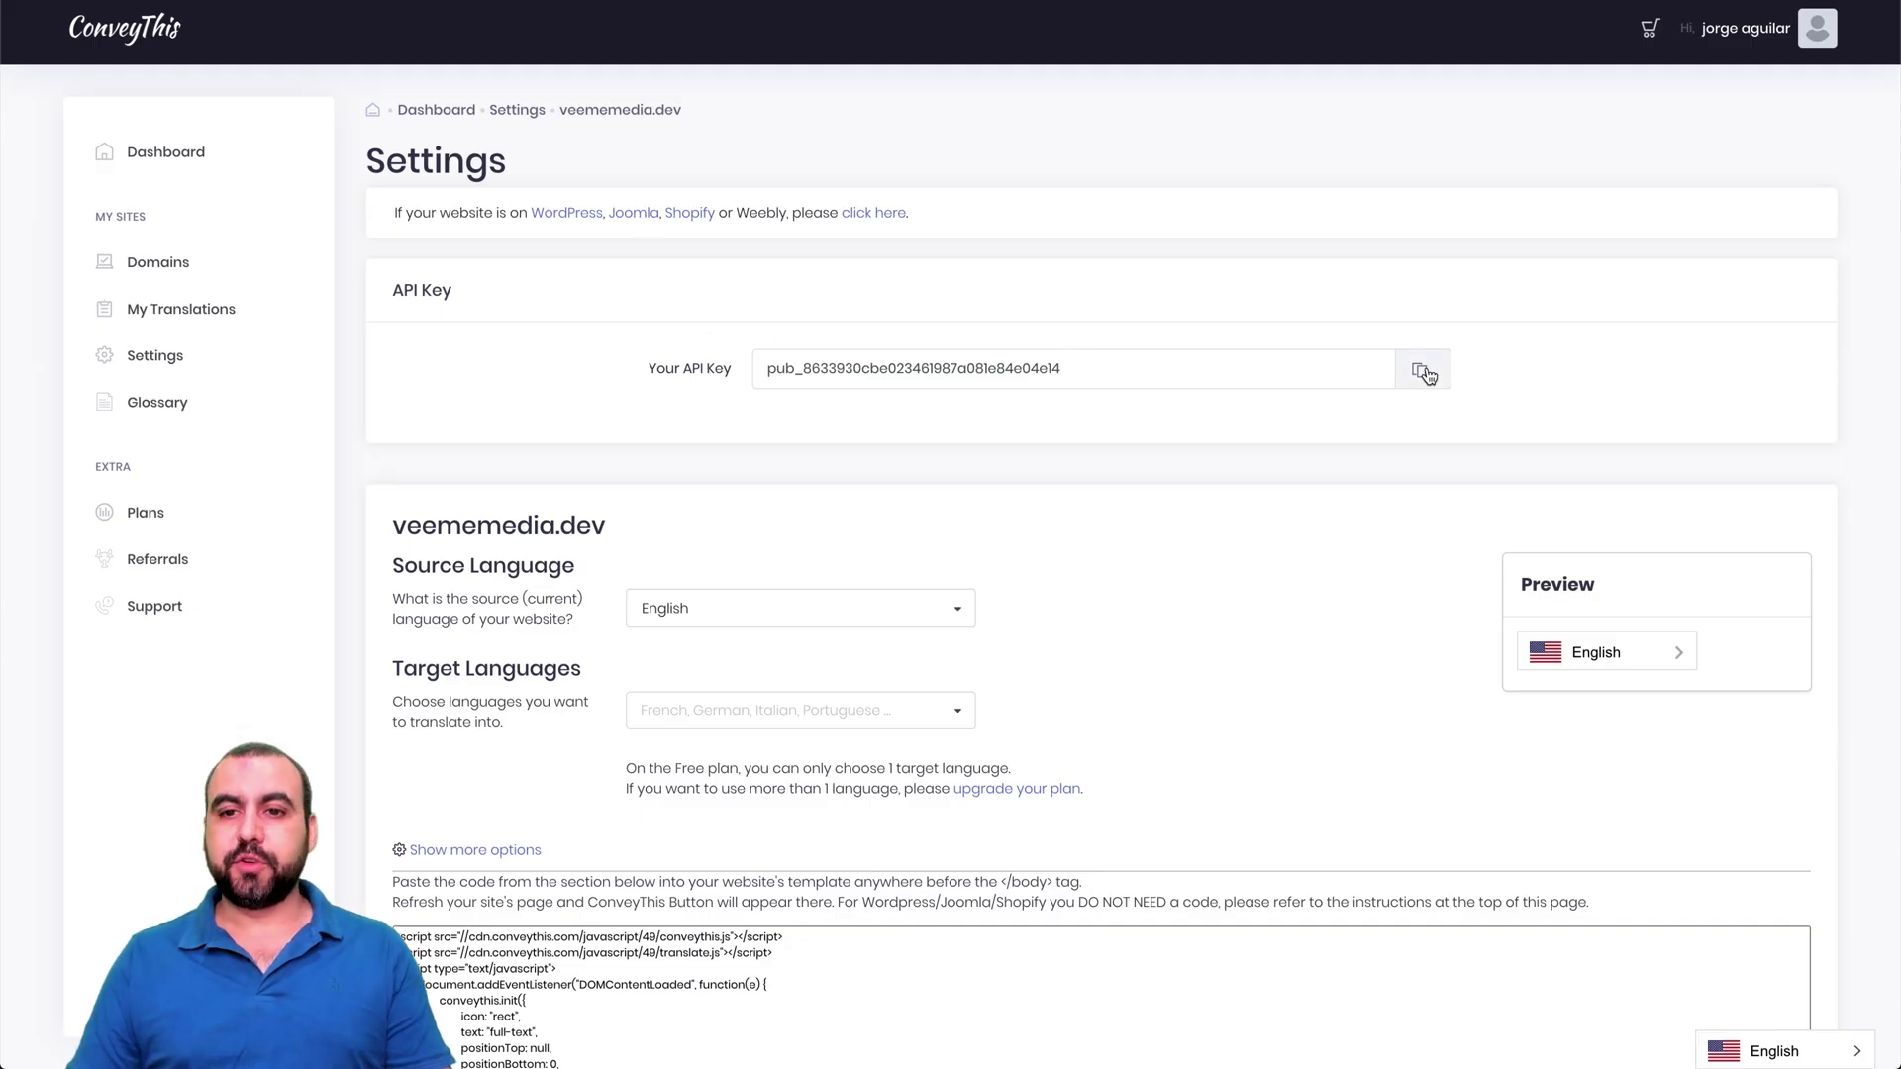
pyautogui.click(1423, 369)
pyautogui.click(1136, 89)
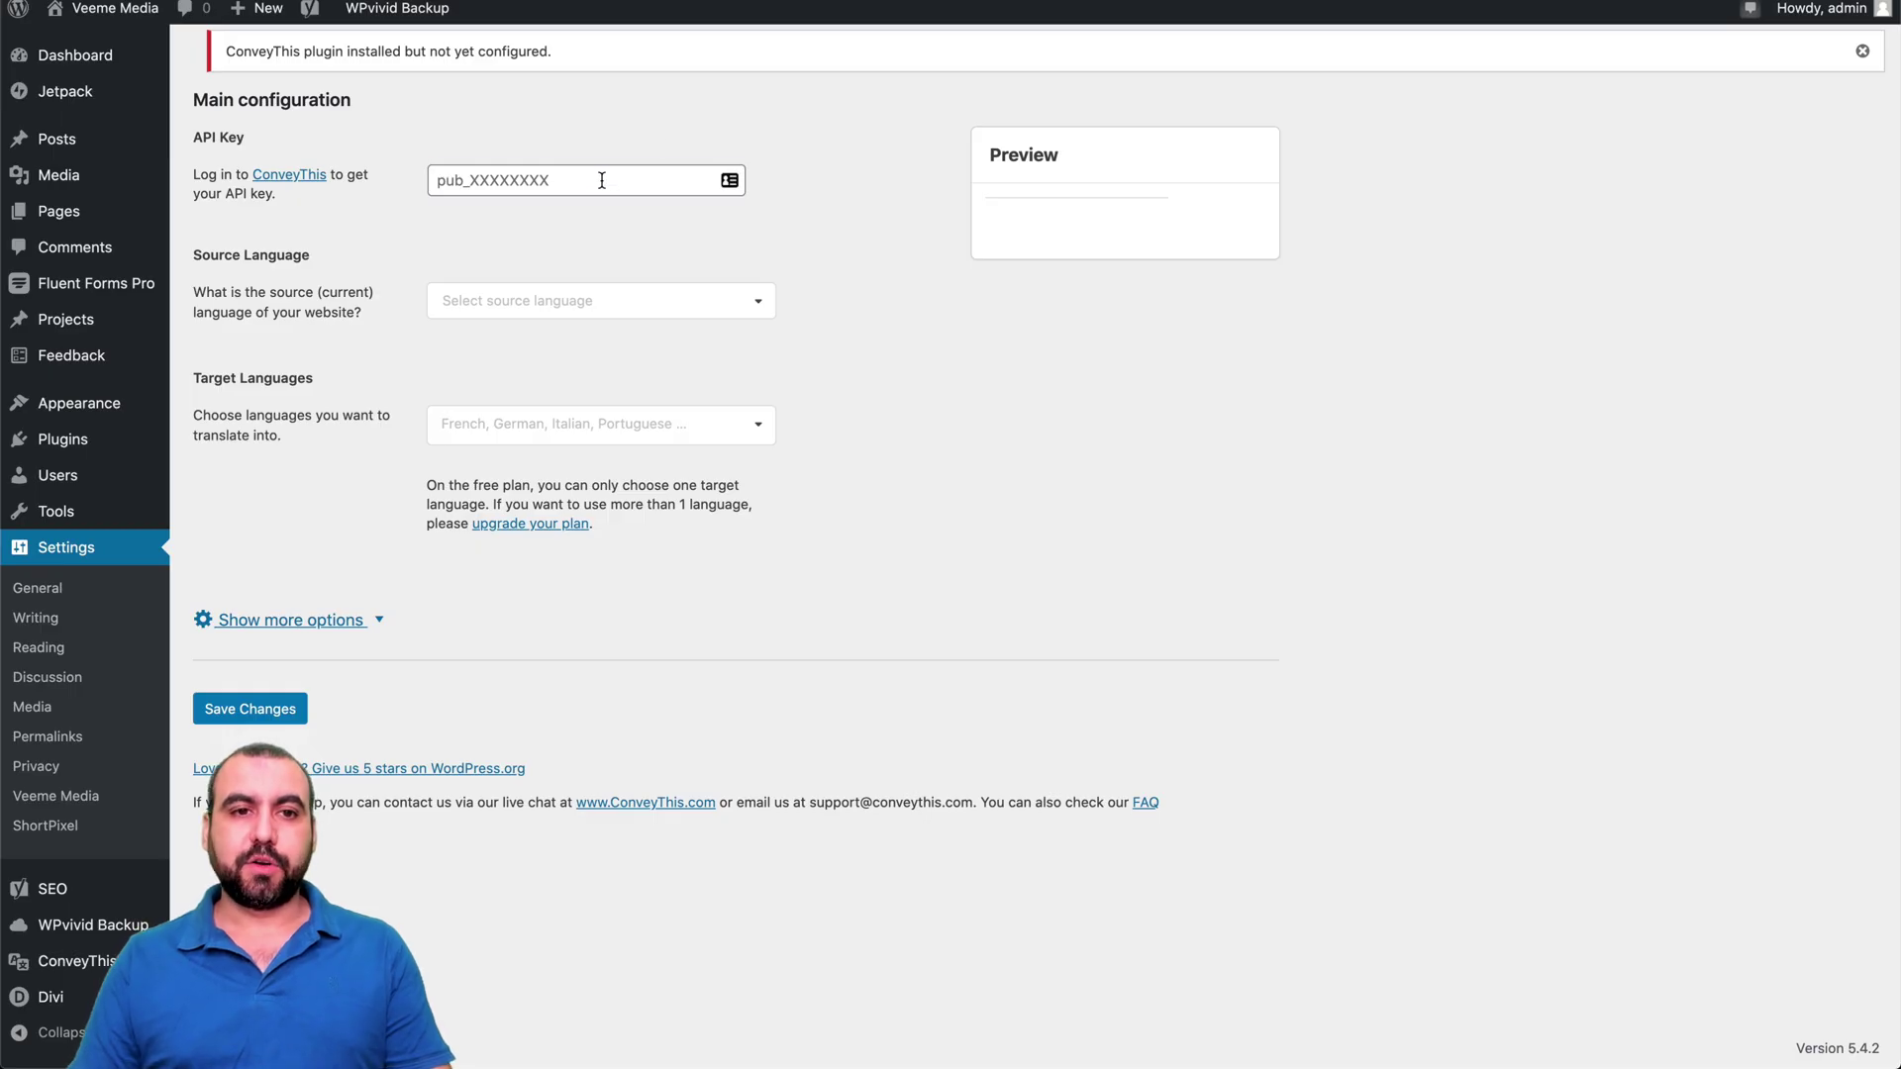
pyautogui.click(602, 180)
pyautogui.hotkey('ctrl', 'v')
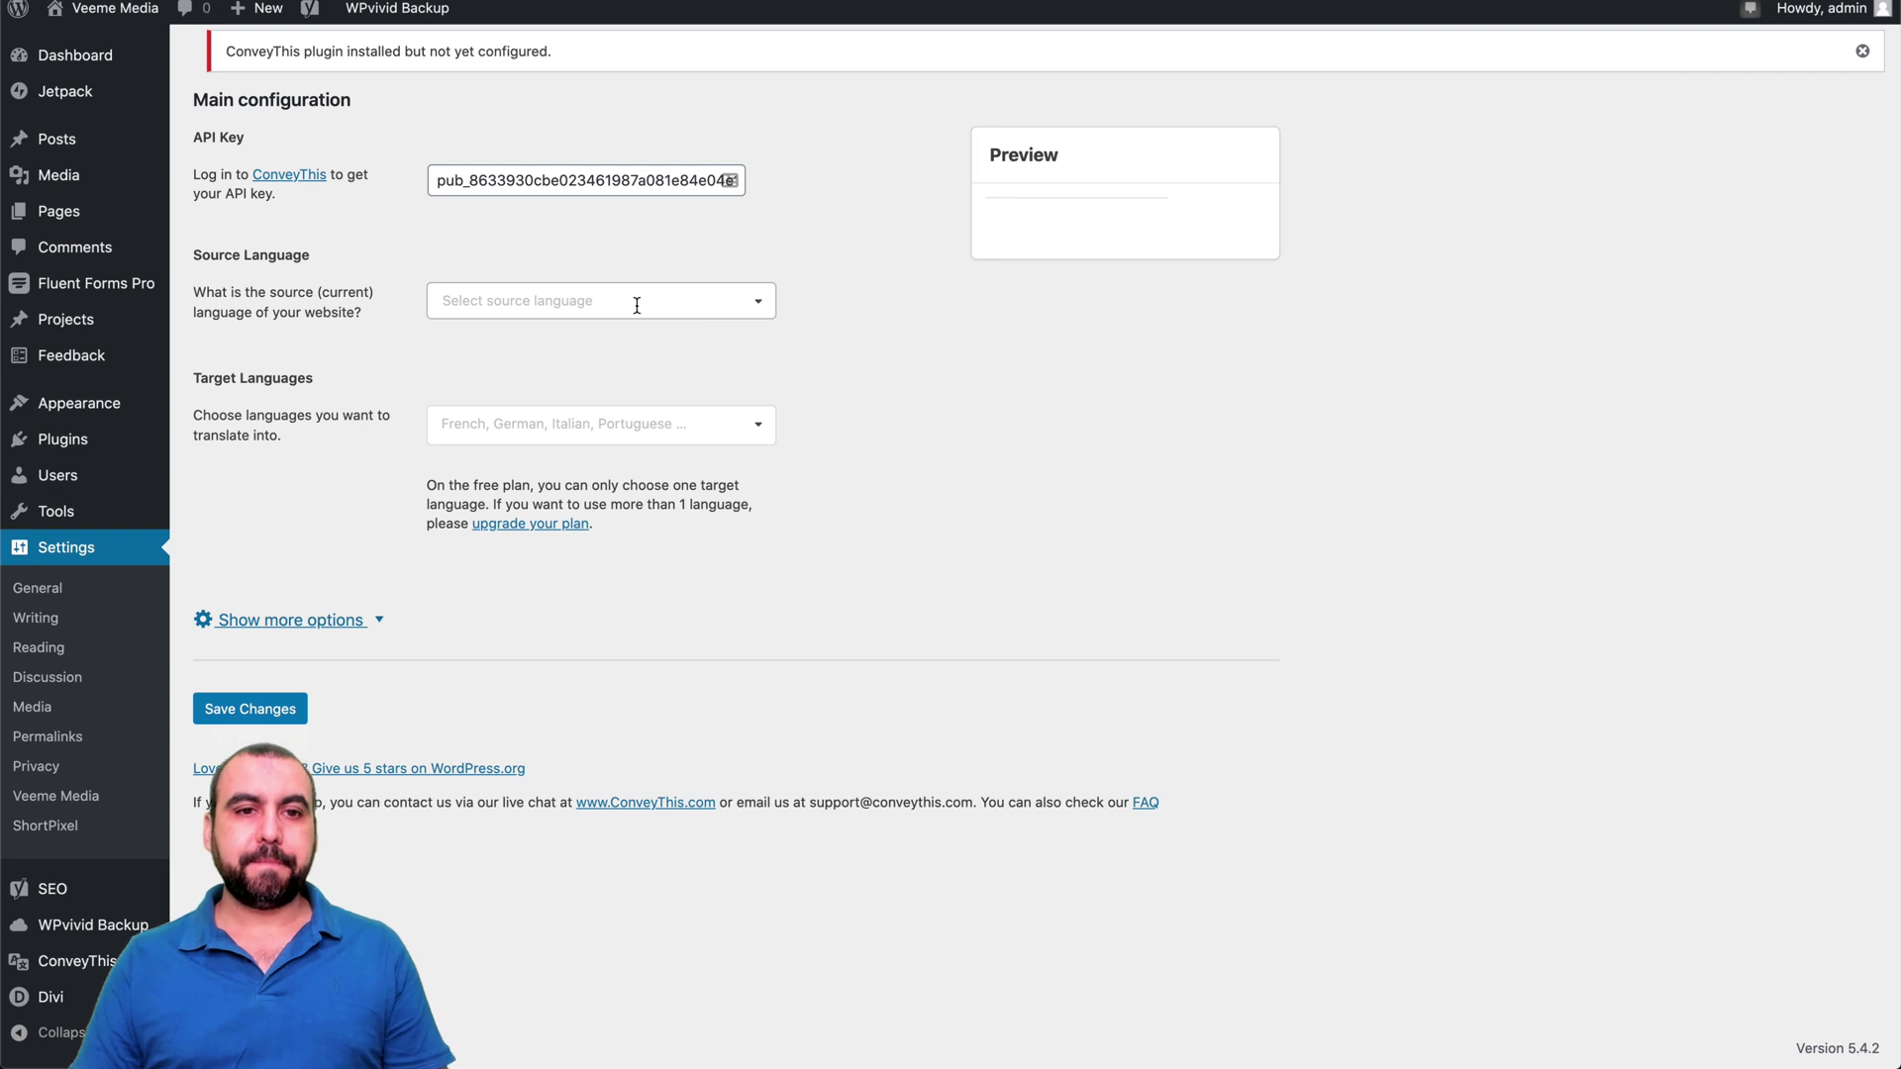
# Set English as source language and Spanish as target, then save the settings.
pyautogui.click(637, 303)
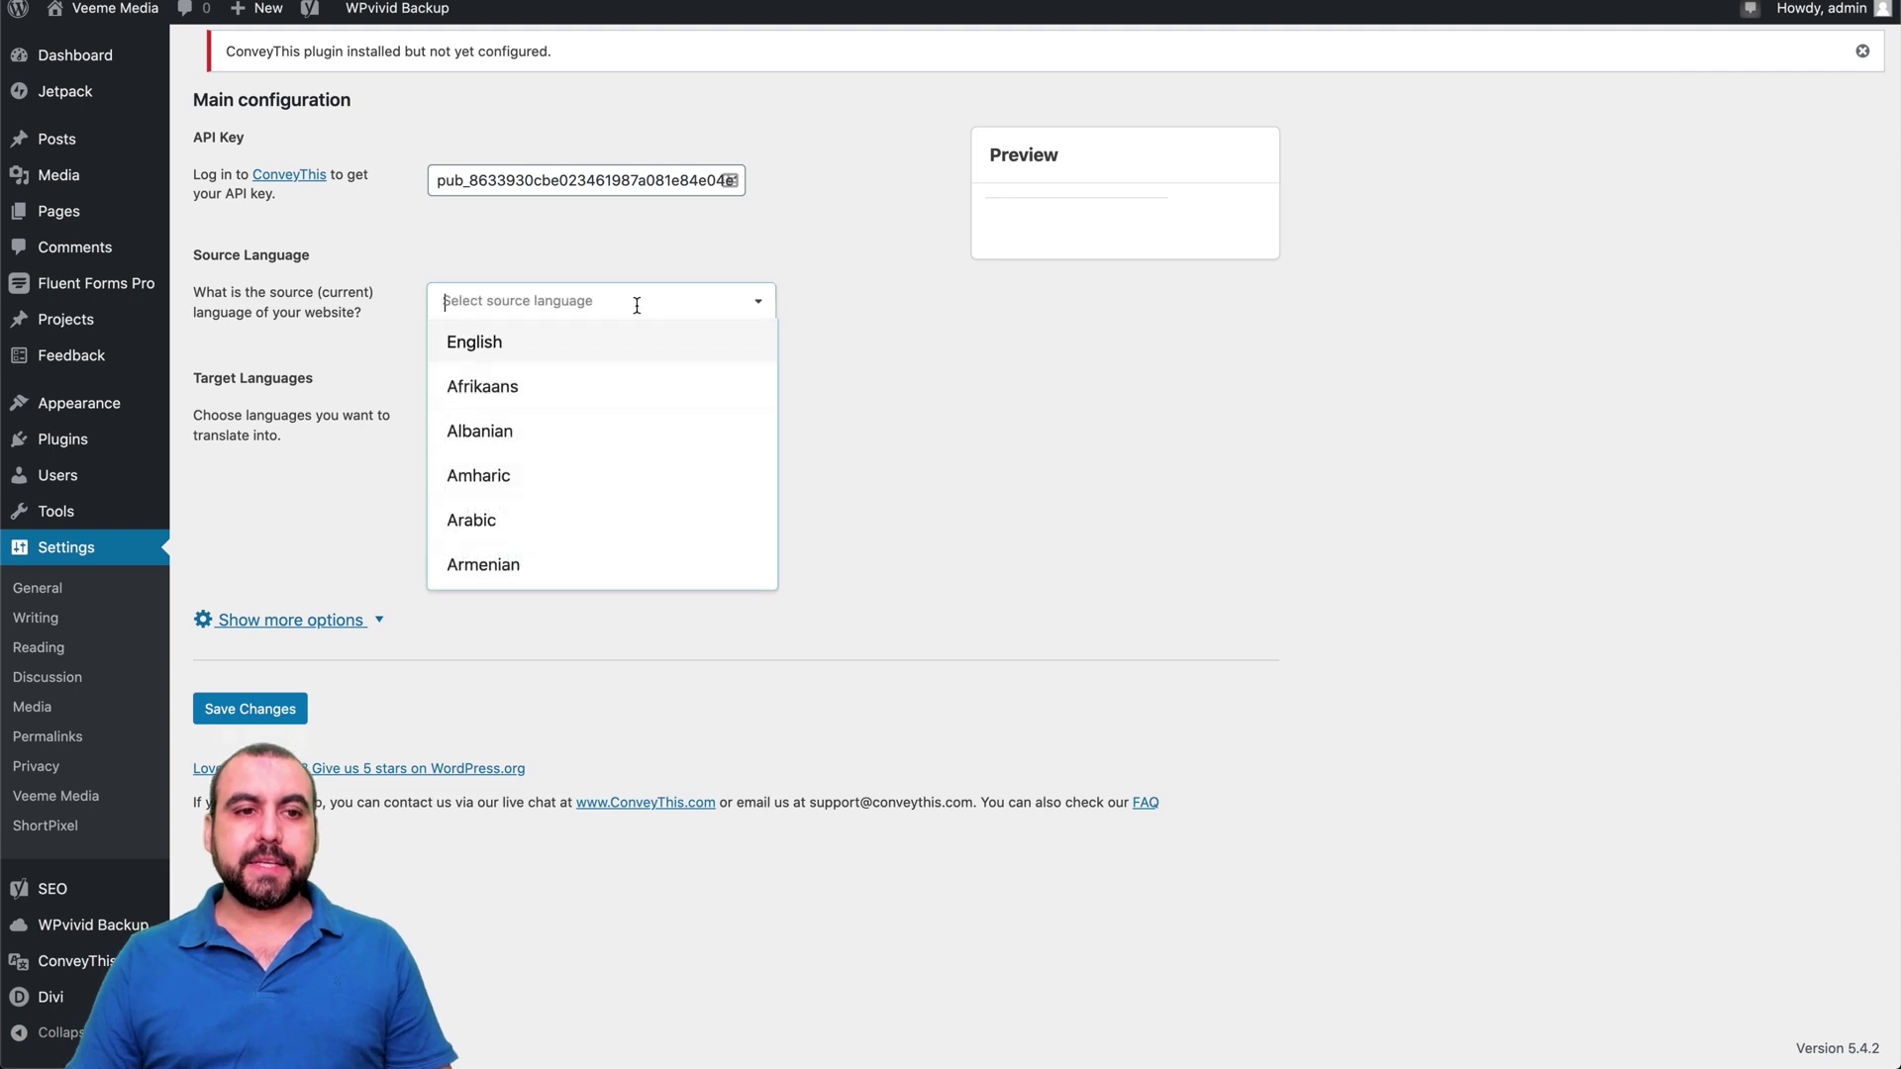
pyautogui.click(500, 343)
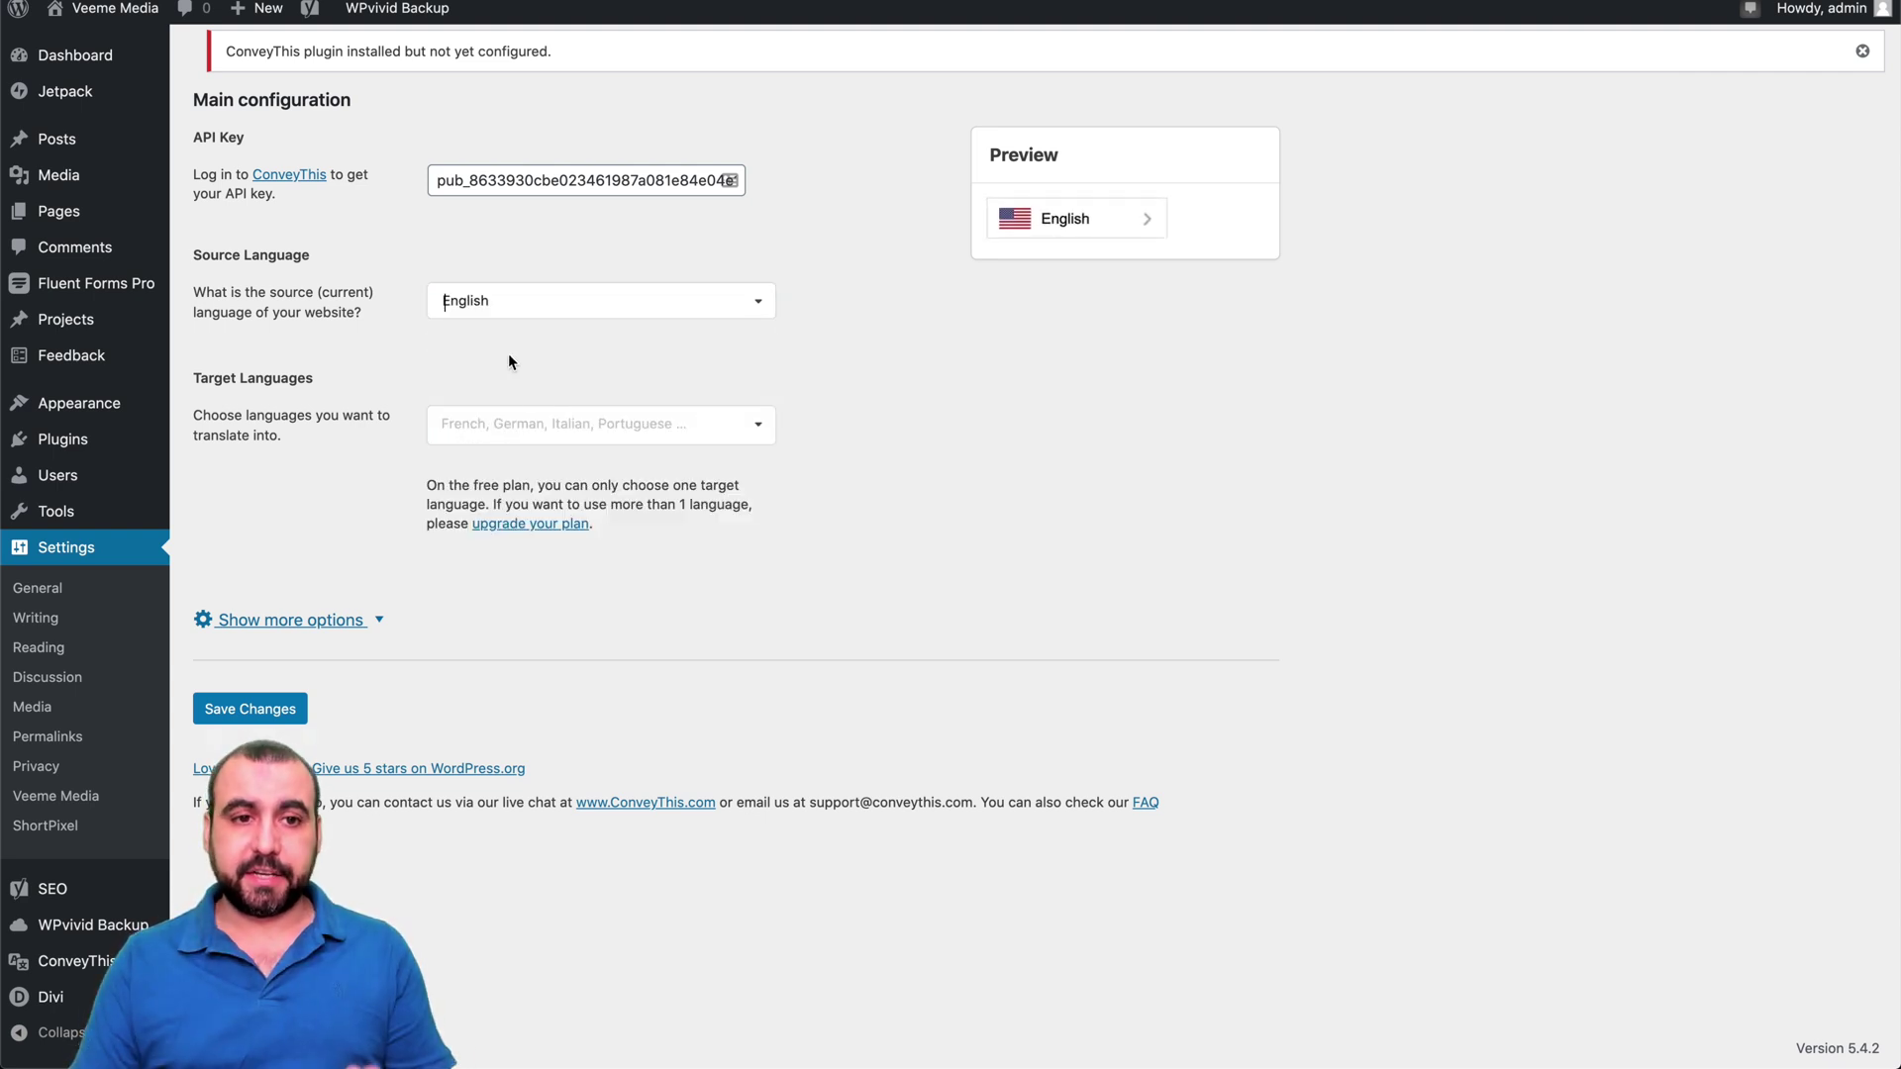
pyautogui.click(571, 426)
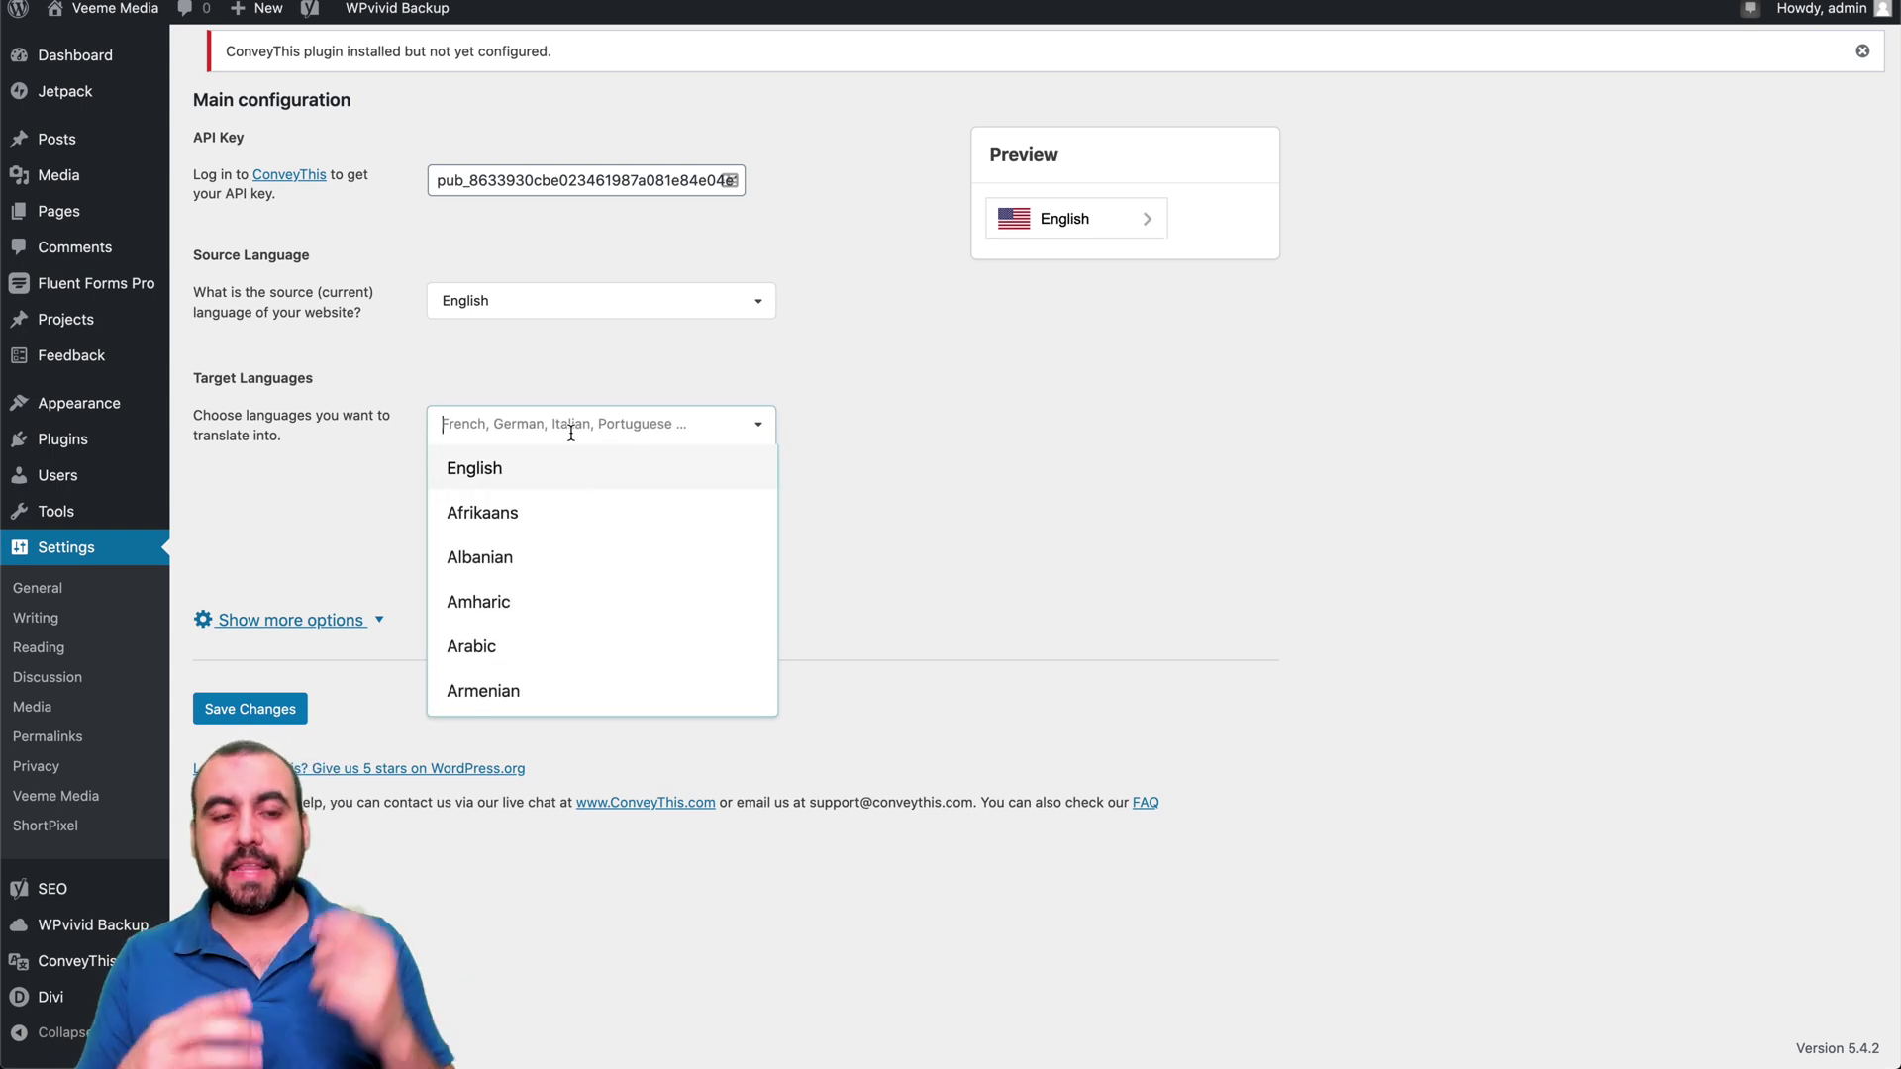
pyautogui.write('sp')
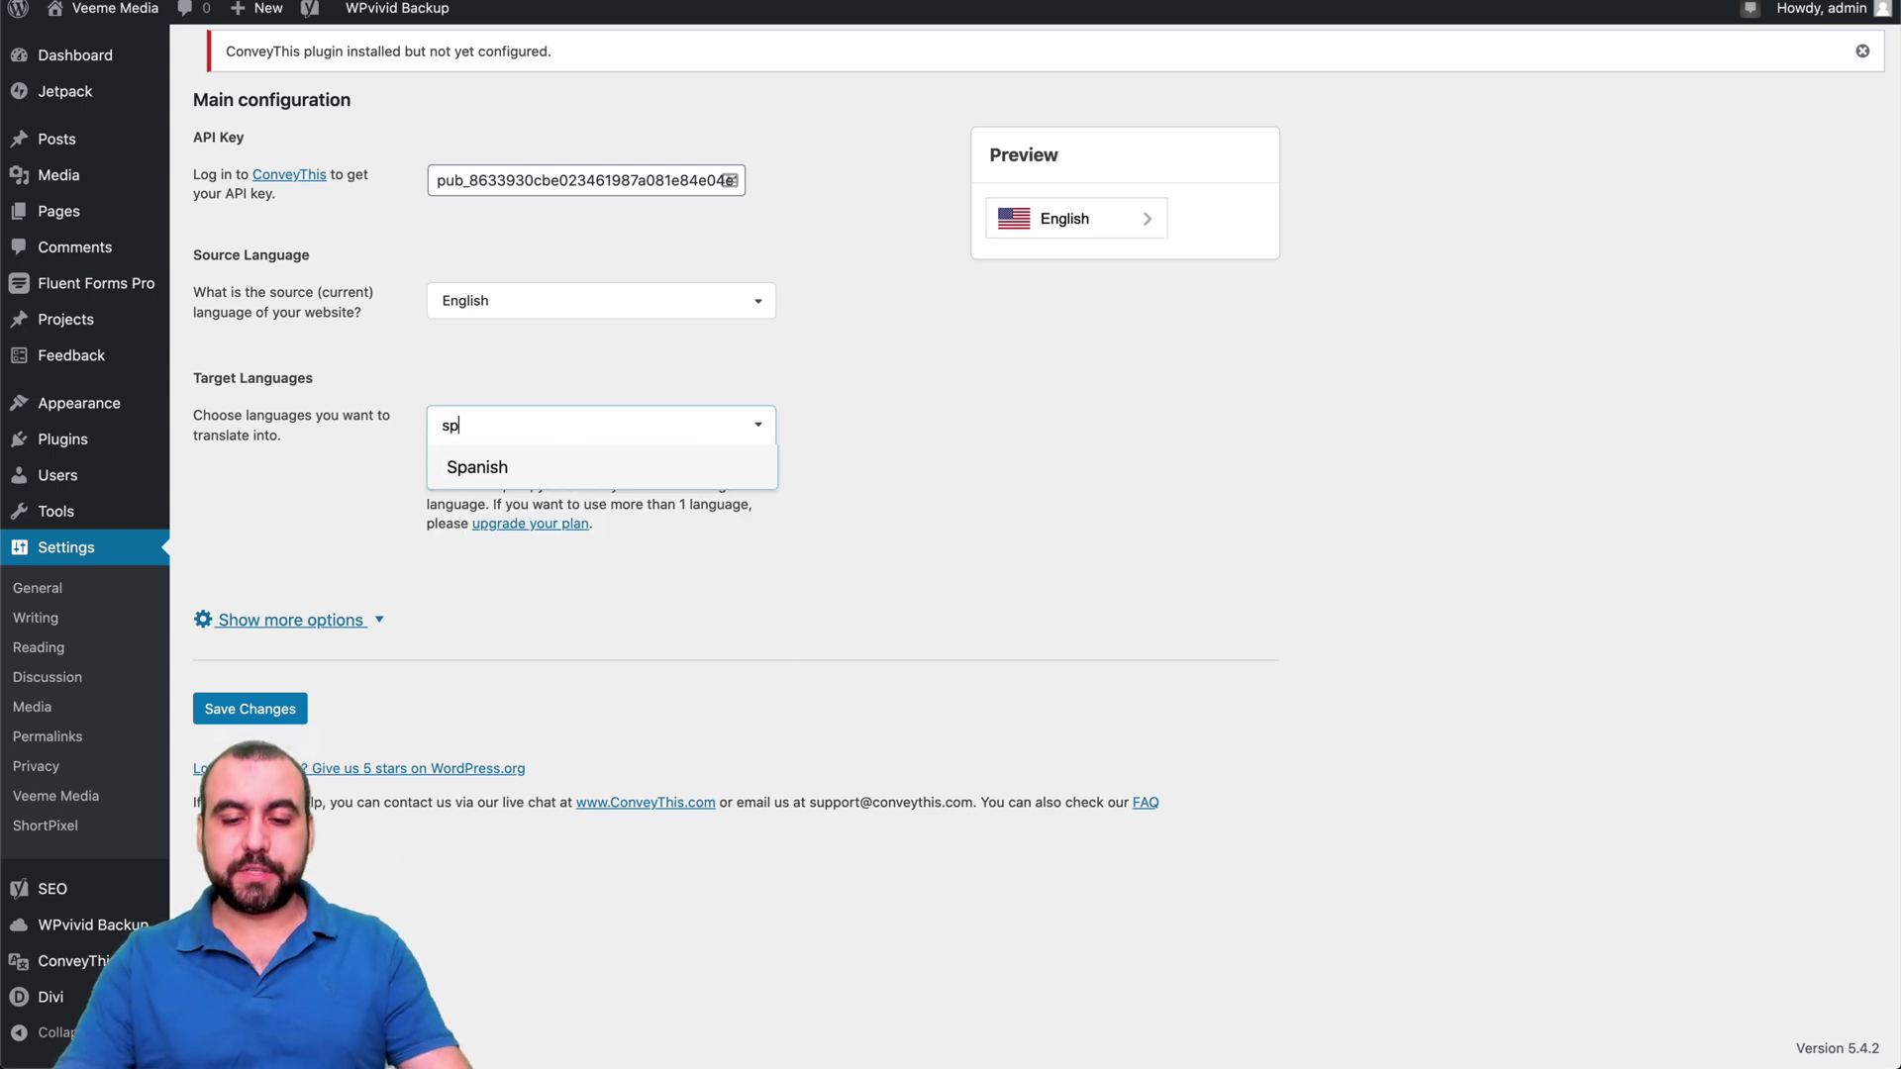
pyautogui.click(530, 467)
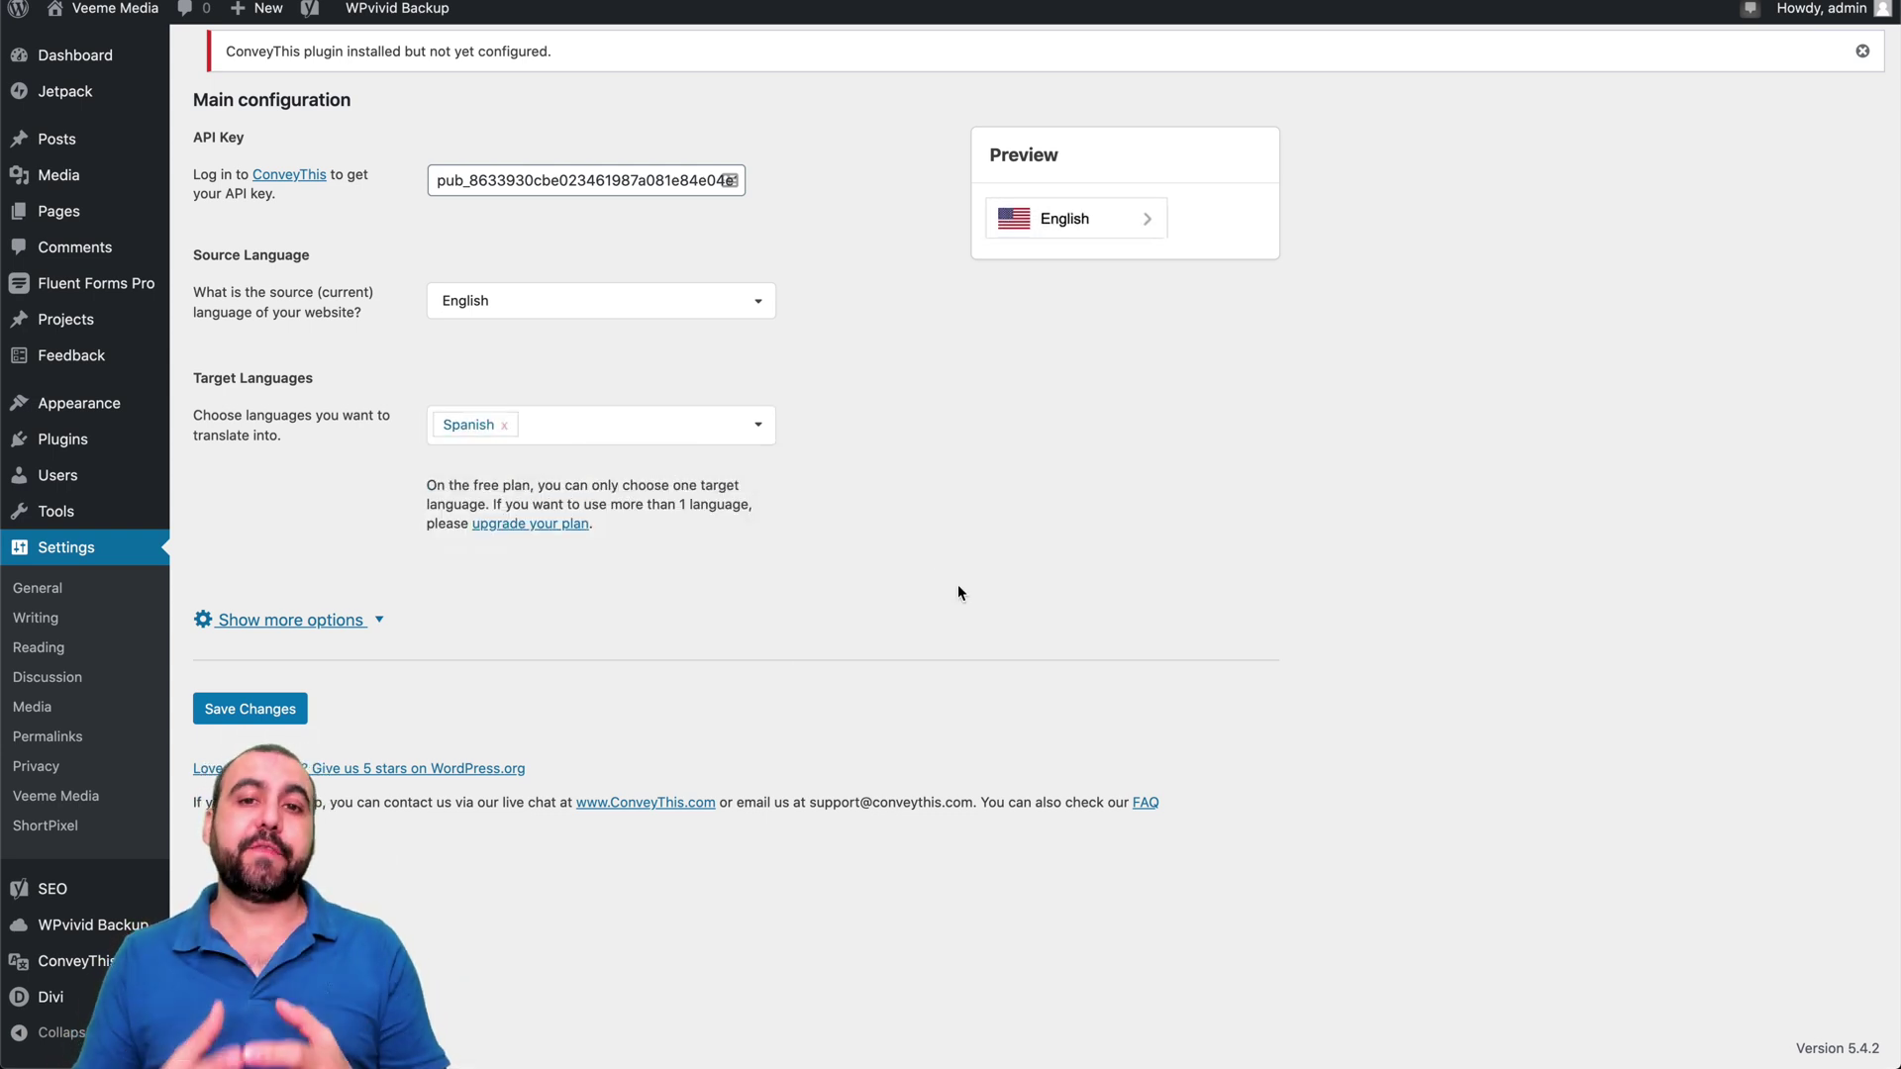
pyautogui.click(286, 716)
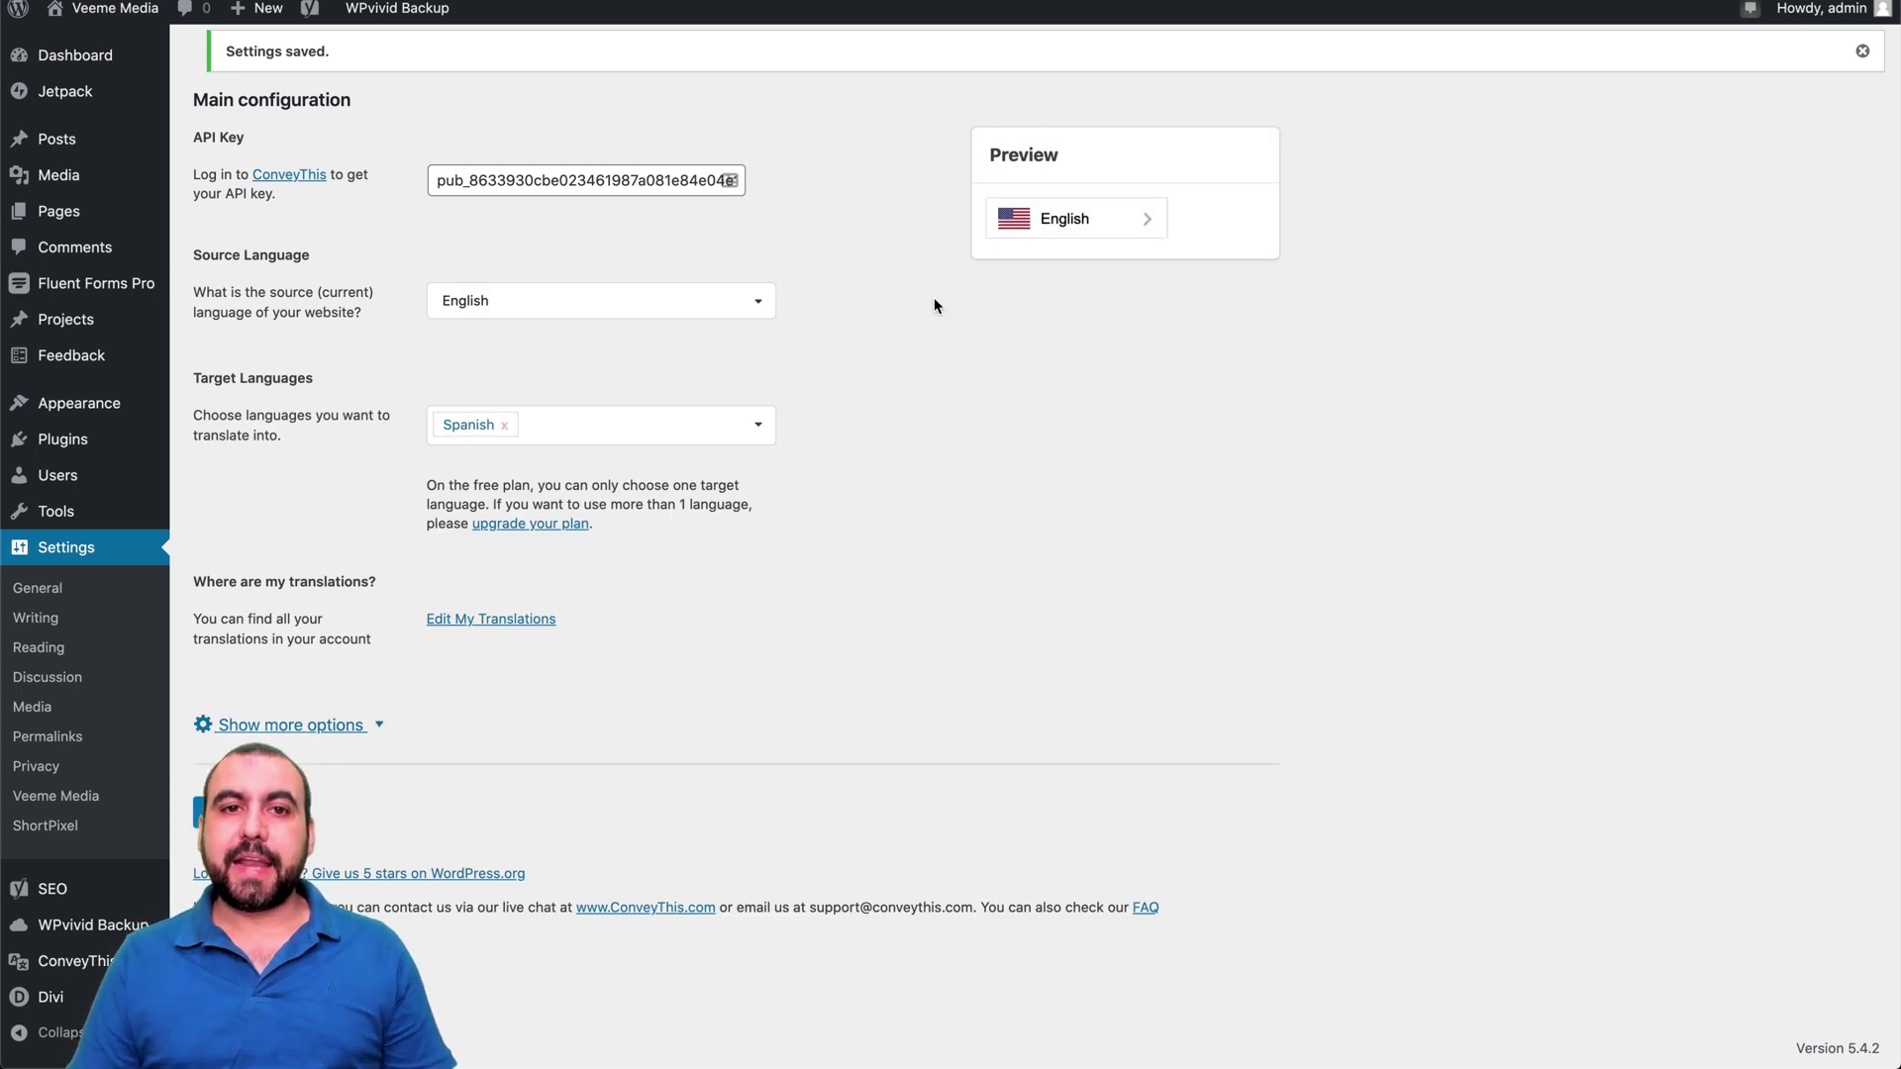
# Open the live site separately and switch it to Español.
pyautogui.rightClick(132, 19)
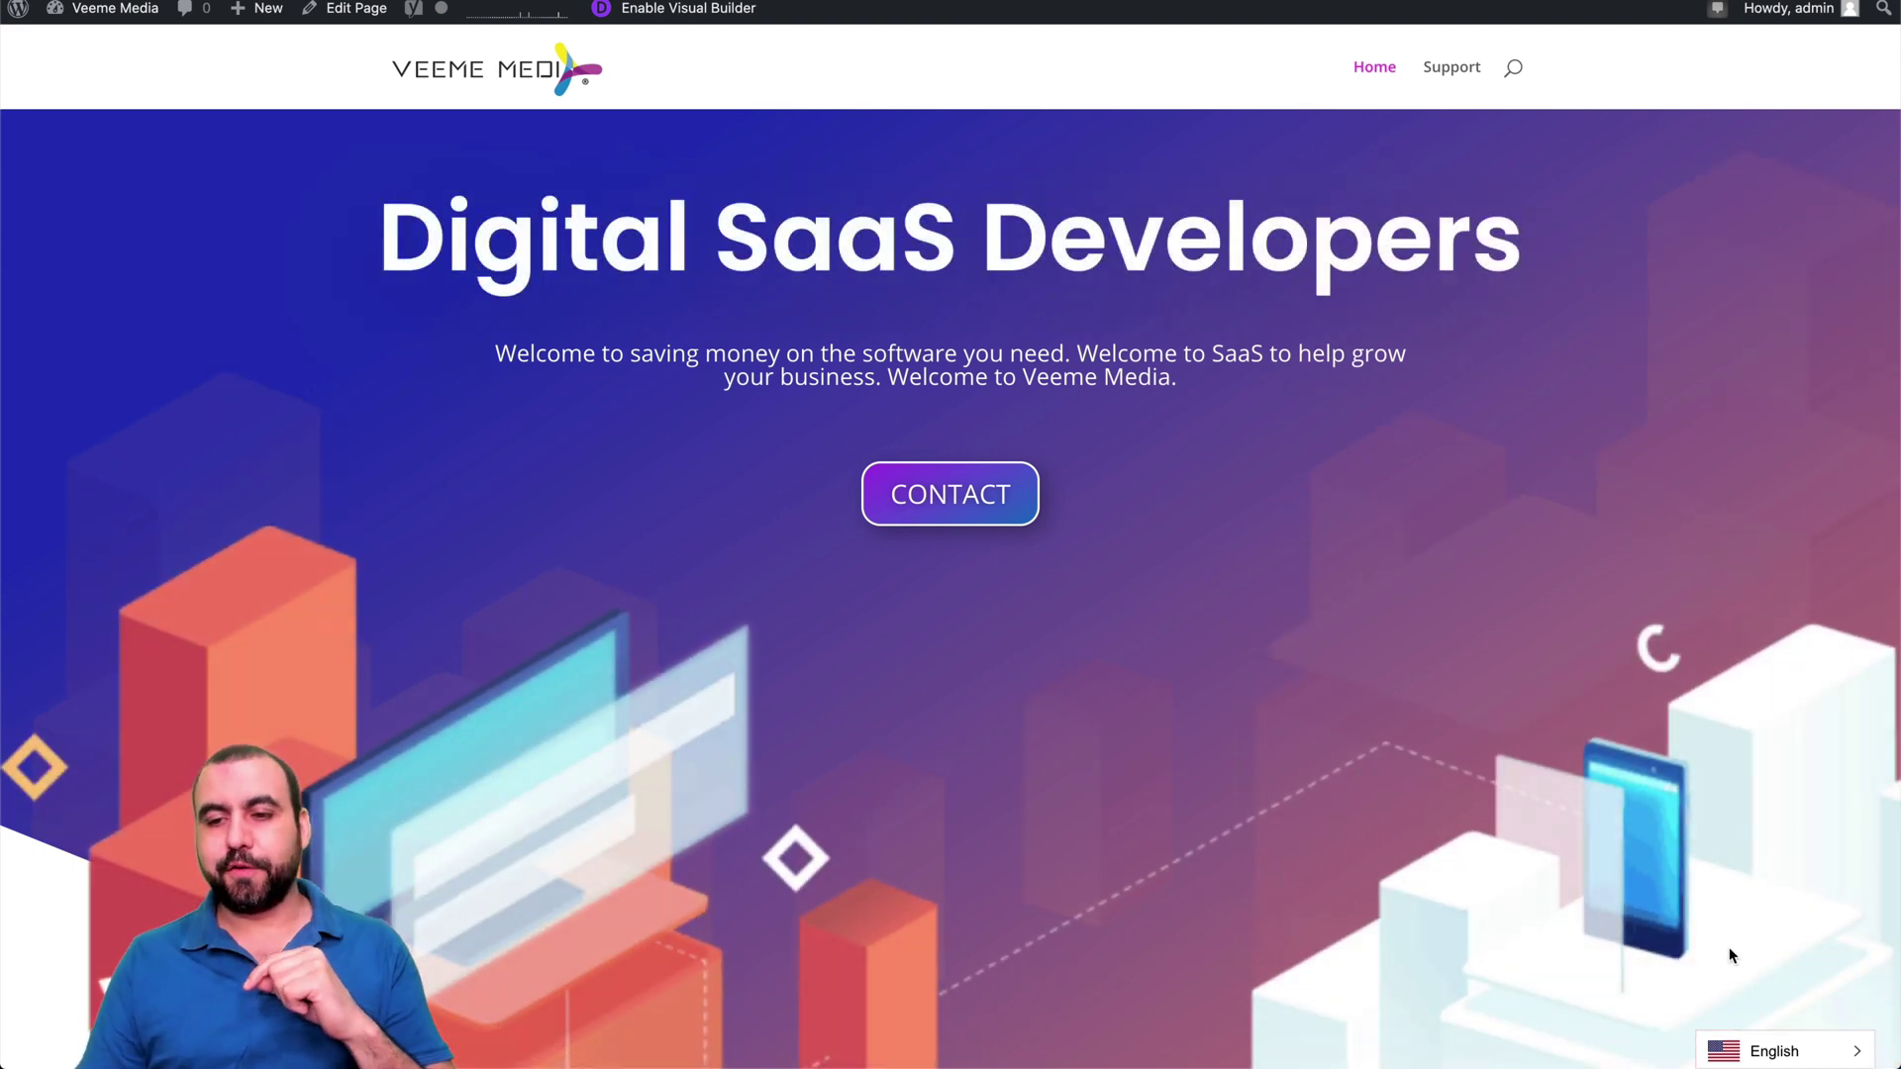
pyautogui.click(1757, 1052)
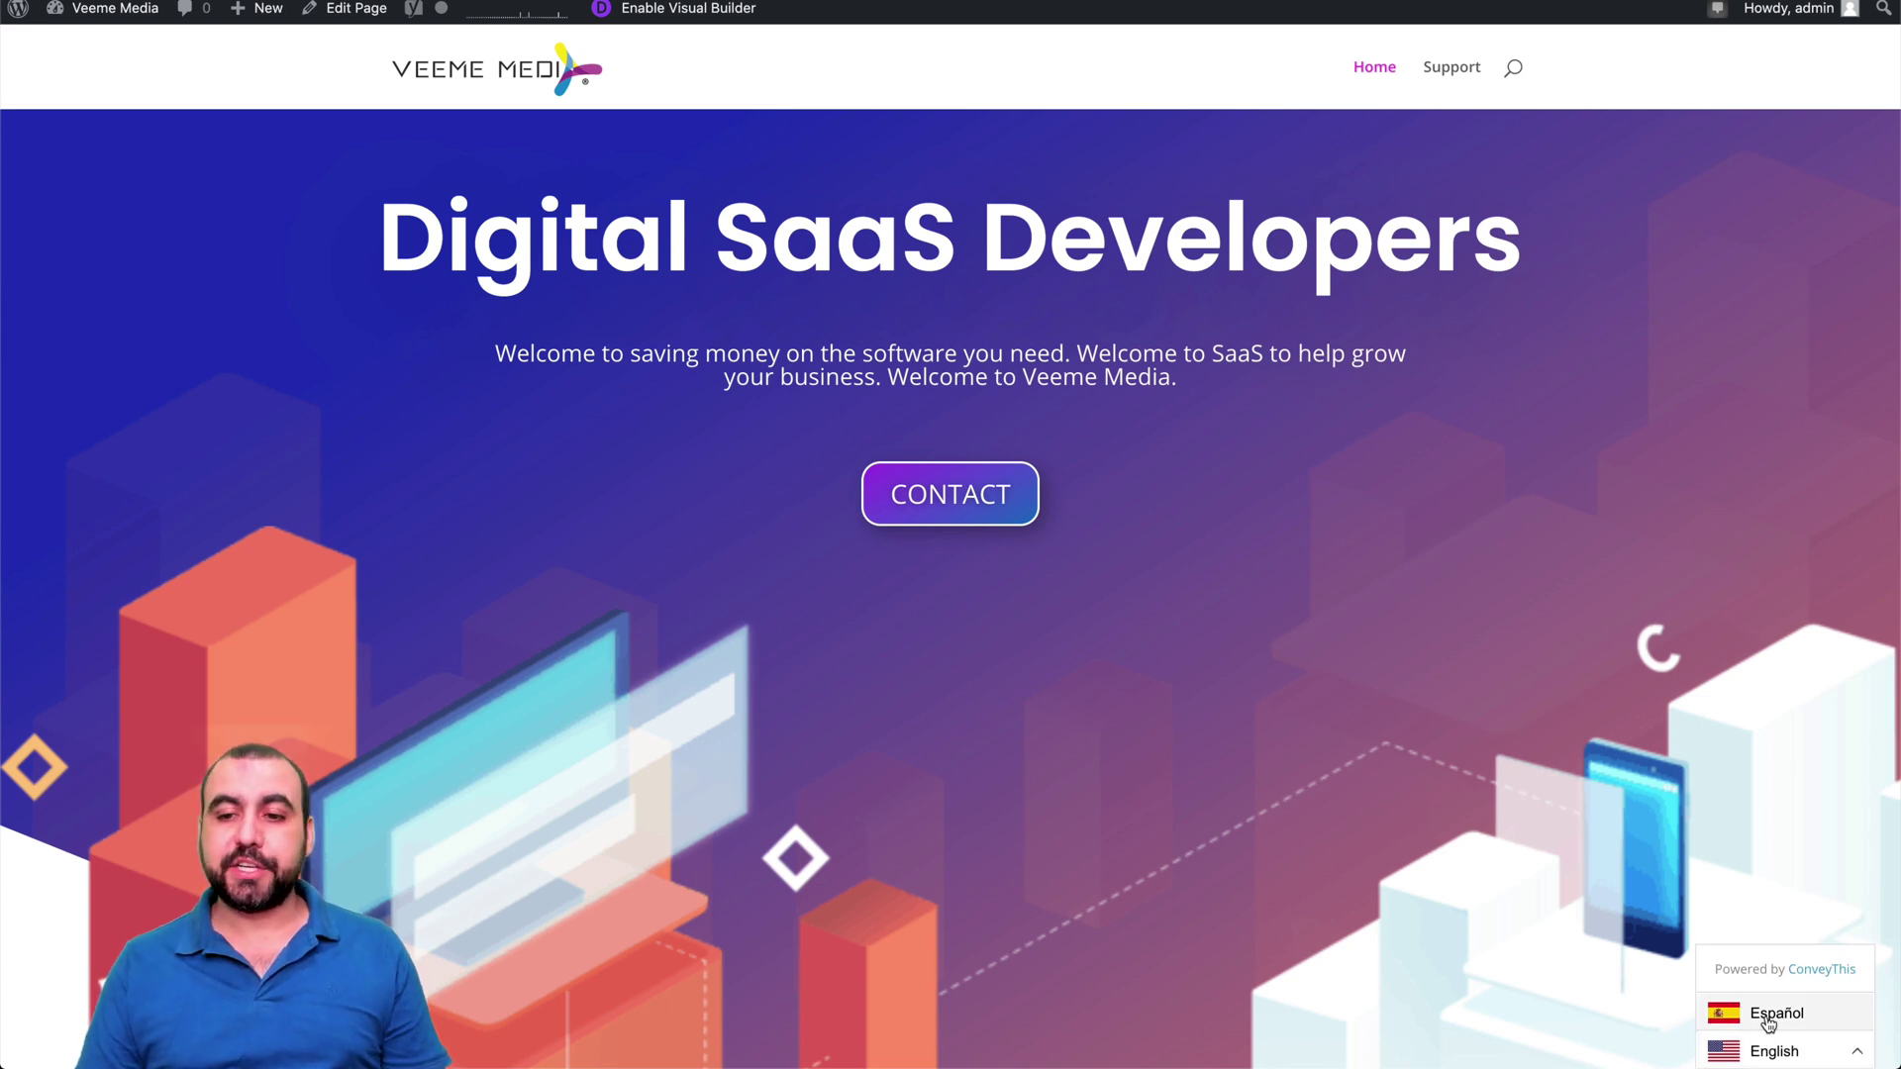
pyautogui.click(1760, 1050)
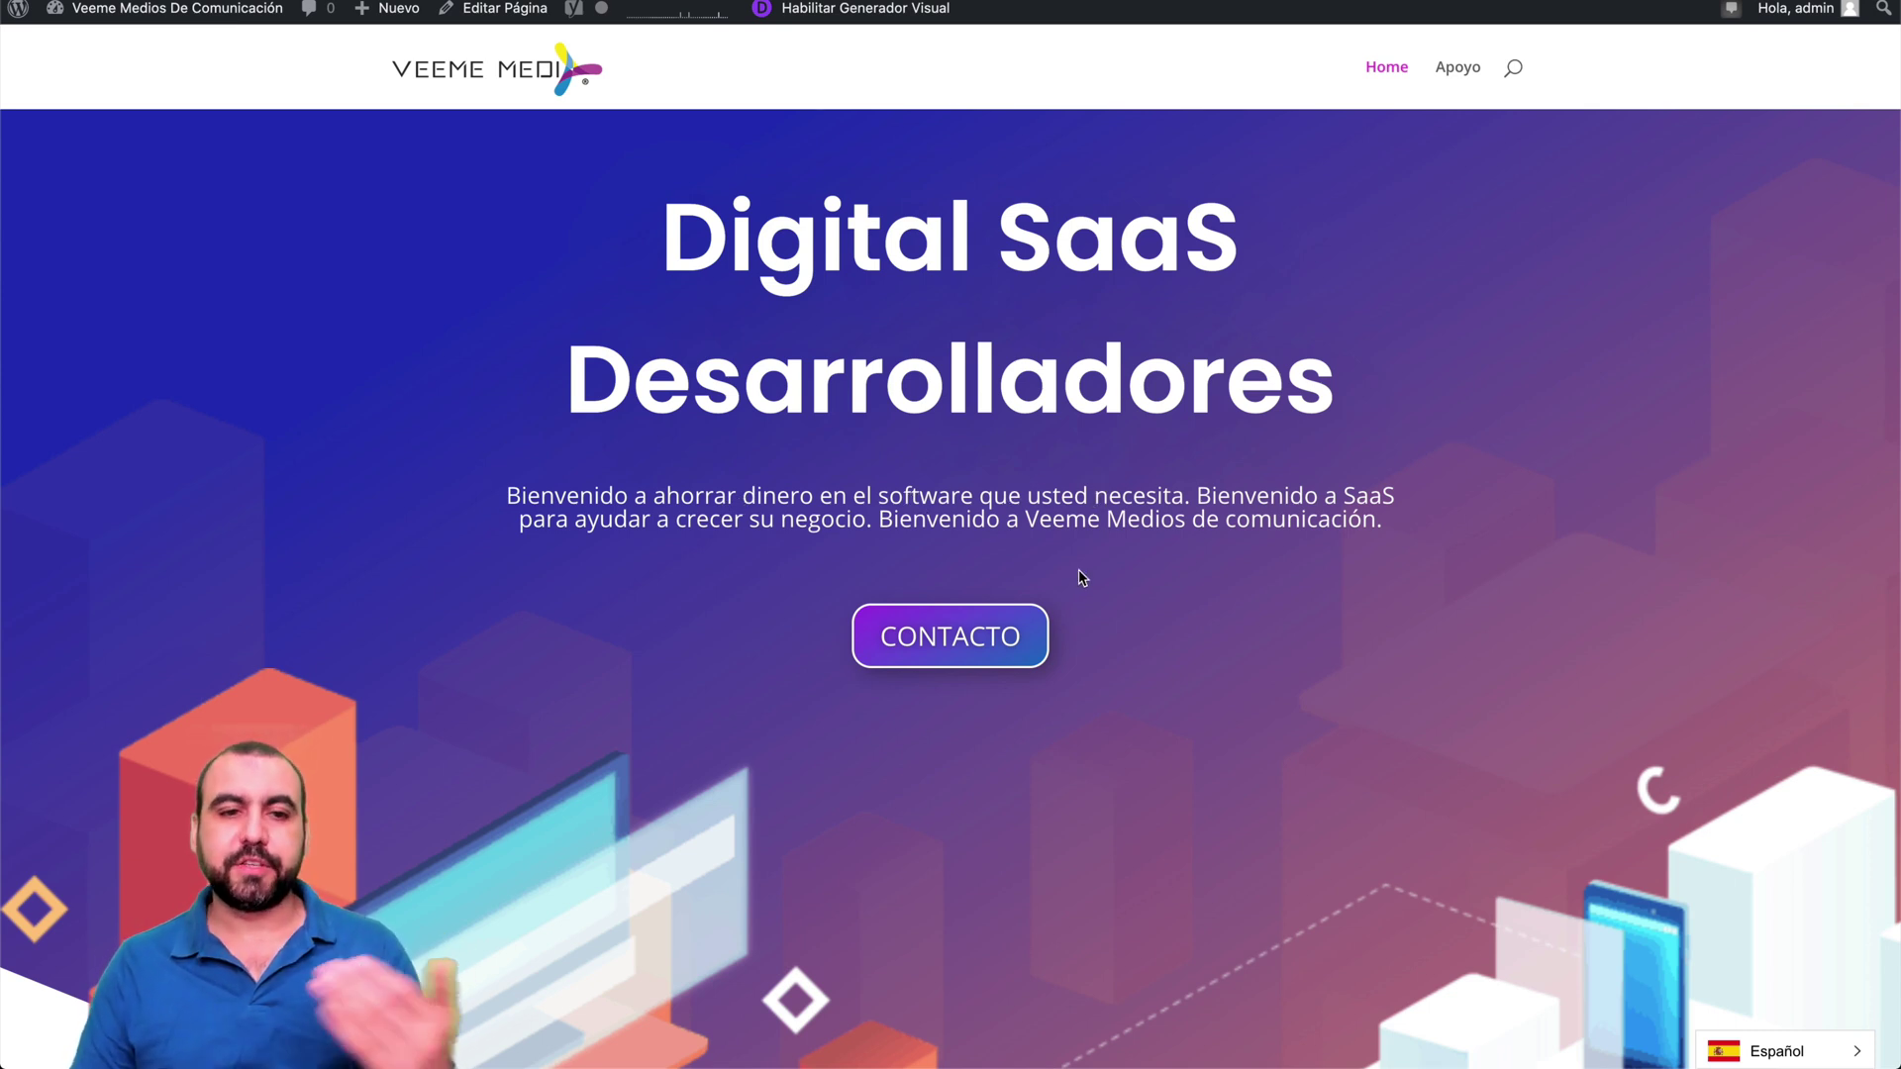
# Scroll through the Spanish homepage, checking translated headings like 'LOS ÚLTIMOS SAAS'.
pyautogui.scroll(-3, 1078, 577)
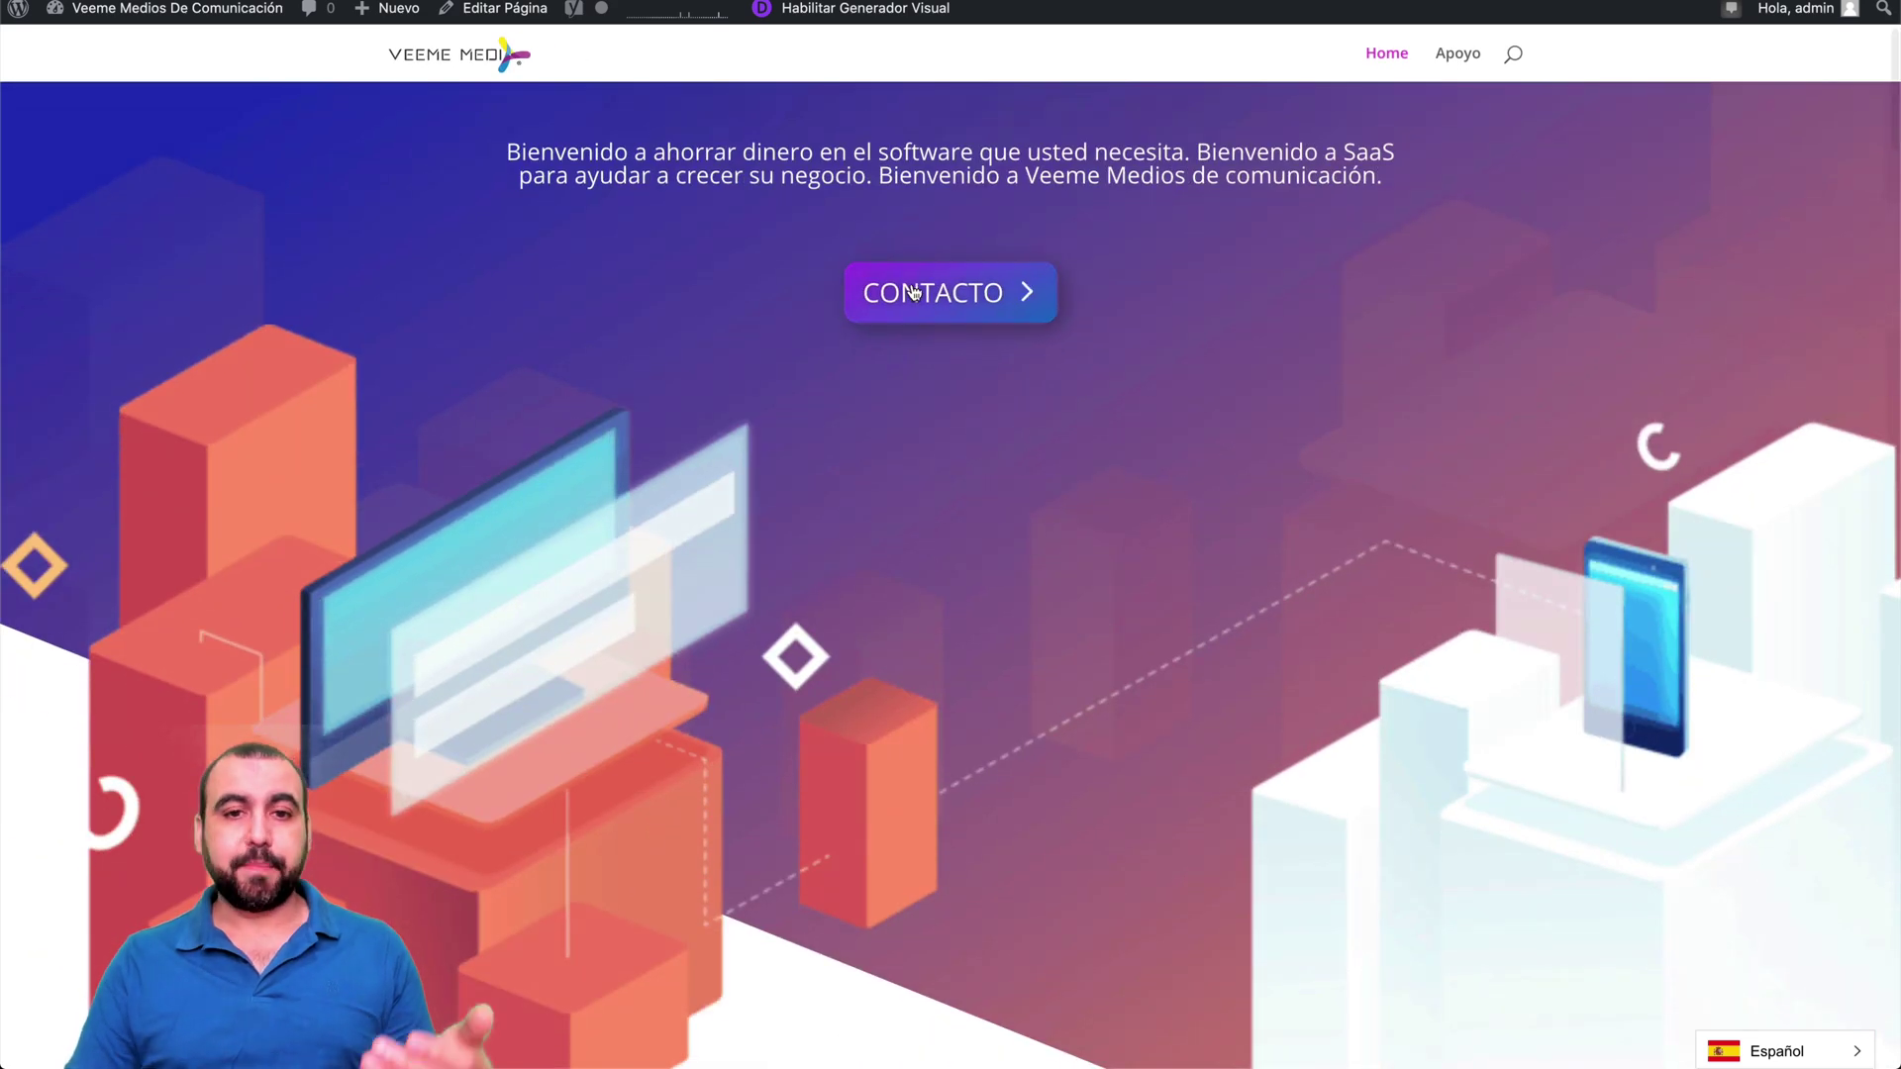
pyautogui.scroll(-8, 1175, 704)
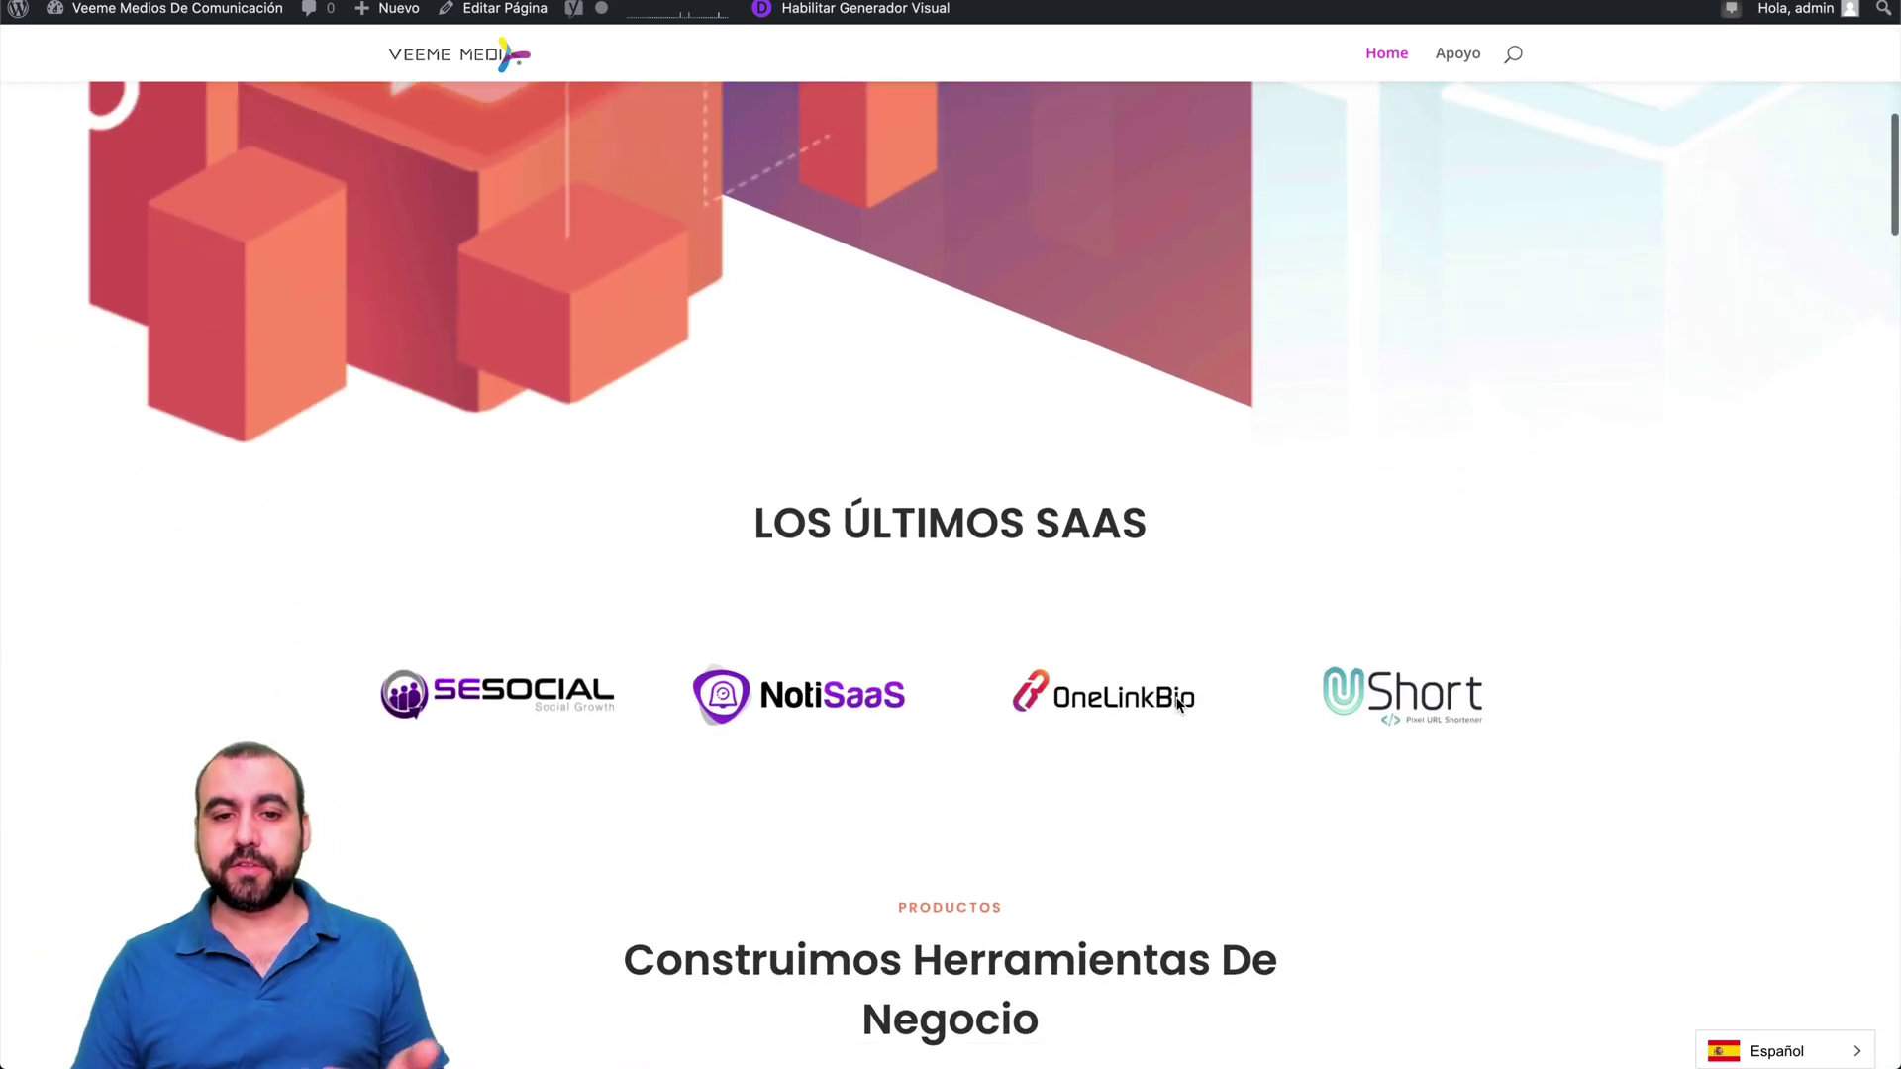
pyautogui.moveTo(738, 353); pyautogui.dragTo(1123, 356)
pyautogui.click(1122, 357)
pyautogui.scroll(-2, 1116, 363)
pyautogui.scroll(-2, 1116, 363)
pyautogui.moveTo(625, 382); pyautogui.dragTo(1194, 385)
pyautogui.click(1209, 393)
pyautogui.scroll(-6, 1079, 511)
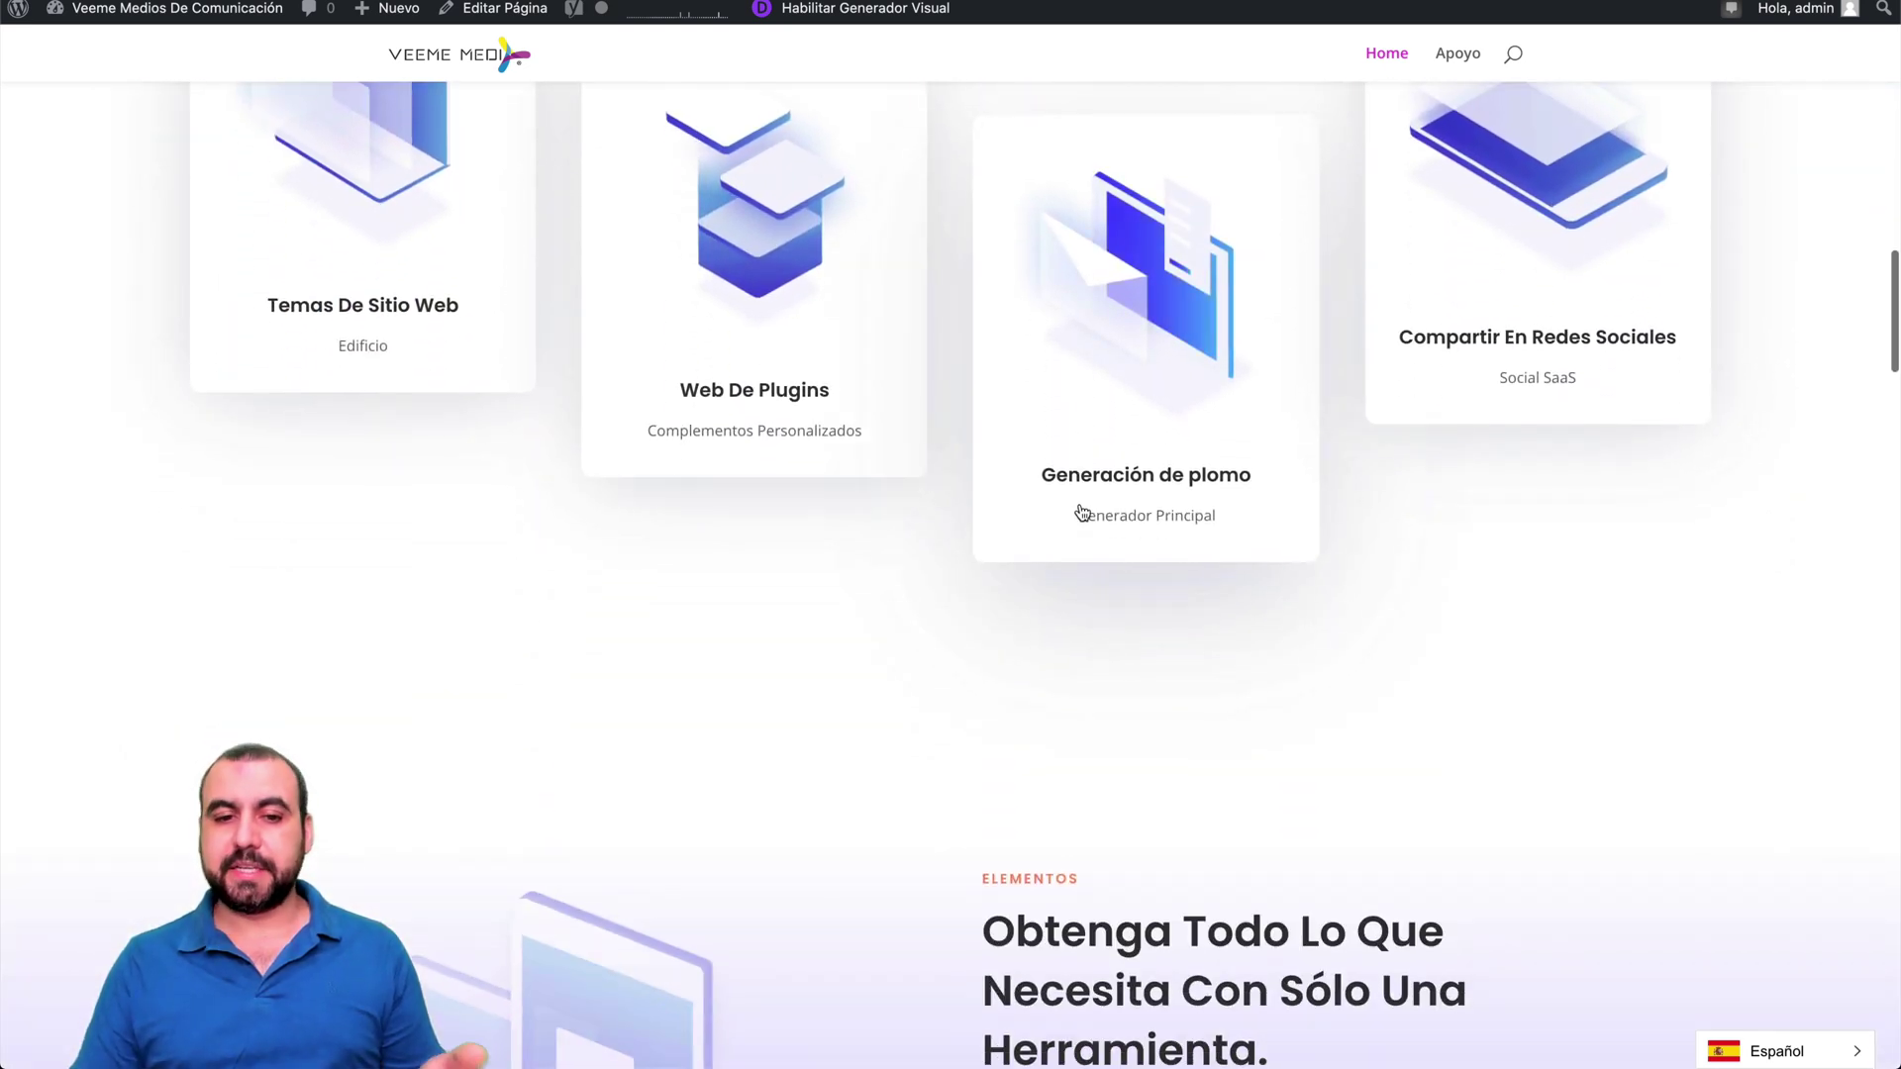
pyautogui.scroll(-3, 1078, 557)
pyautogui.scroll(-1, 1077, 557)
pyautogui.moveTo(978, 467); pyautogui.dragTo(1273, 602)
pyautogui.click(1273, 601)
# Continue down the page checking 'Reciente Lanzamiento' and the remaining translated sections.
pyautogui.scroll(-4, 1274, 602)
pyautogui.scroll(-5, 1143, 830)
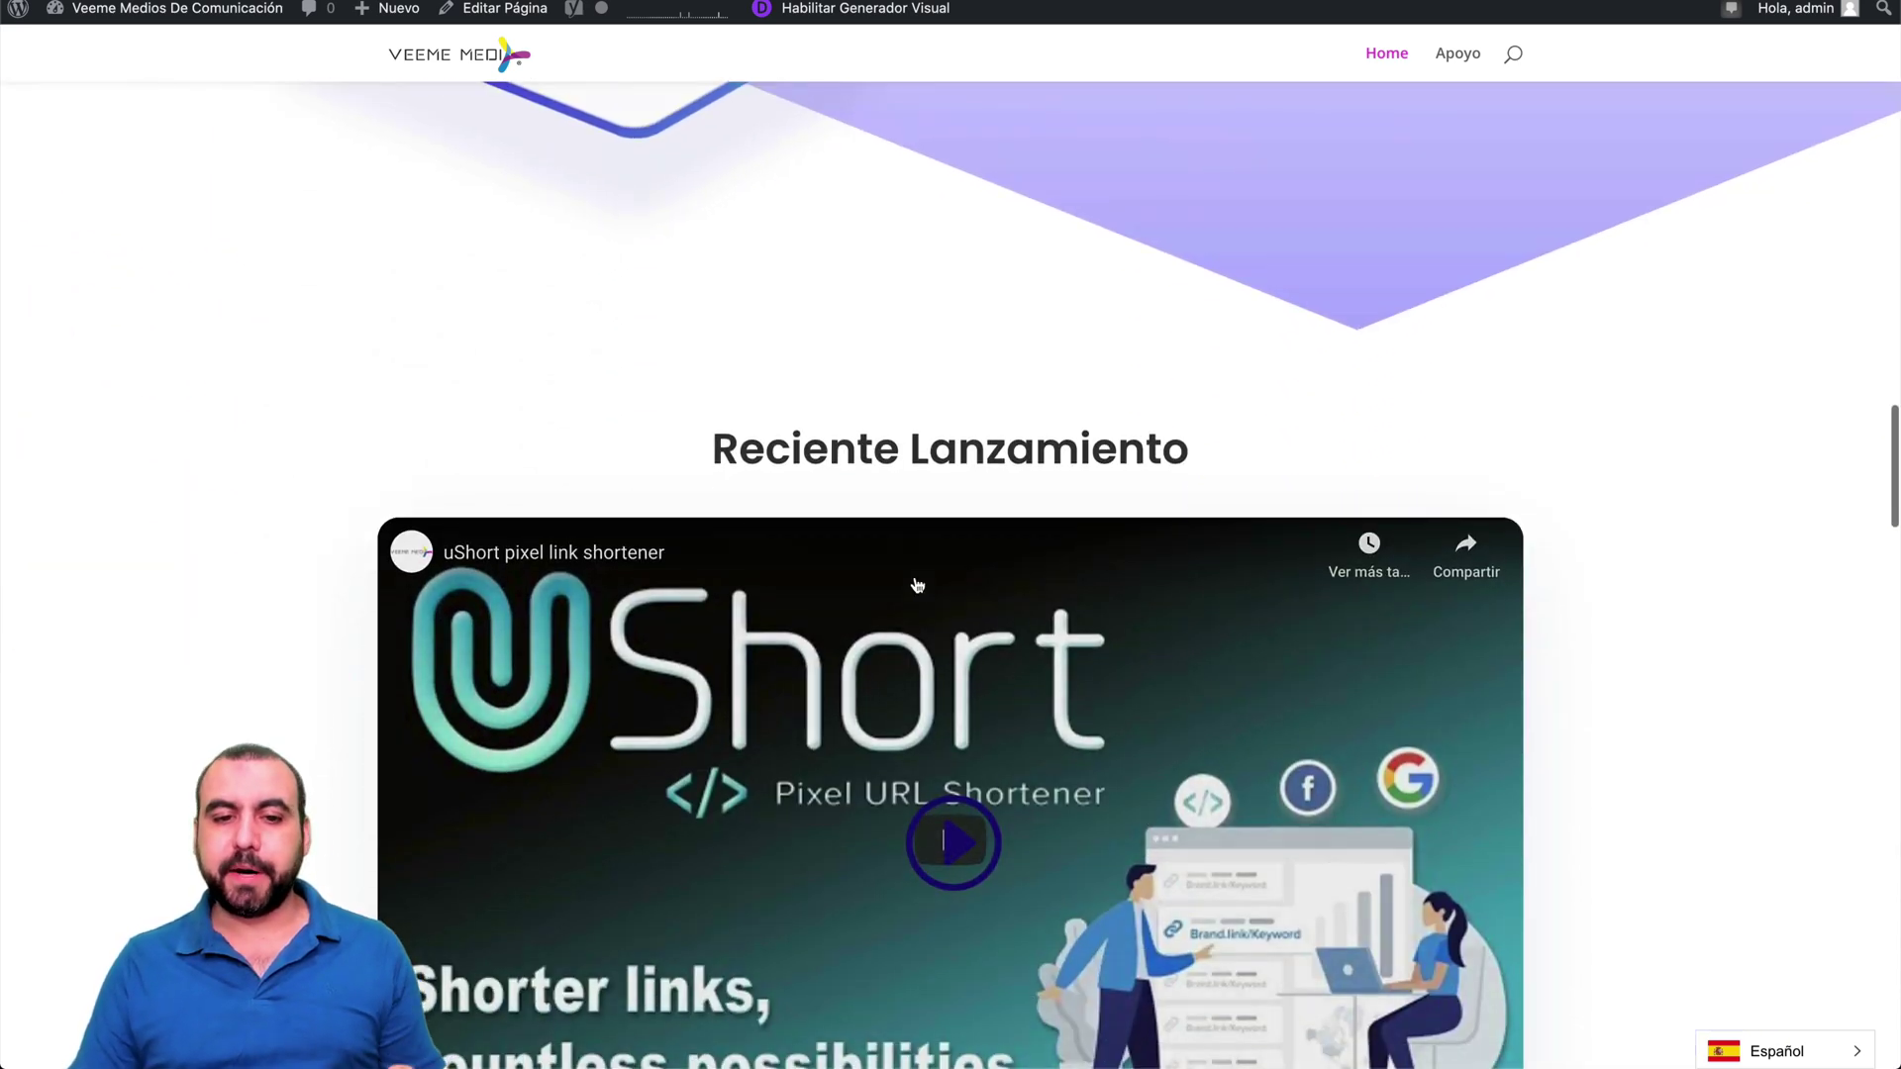
pyautogui.moveTo(740, 449); pyautogui.dragTo(1161, 448)
pyautogui.click(1160, 450)
pyautogui.scroll(-12, 1160, 450)
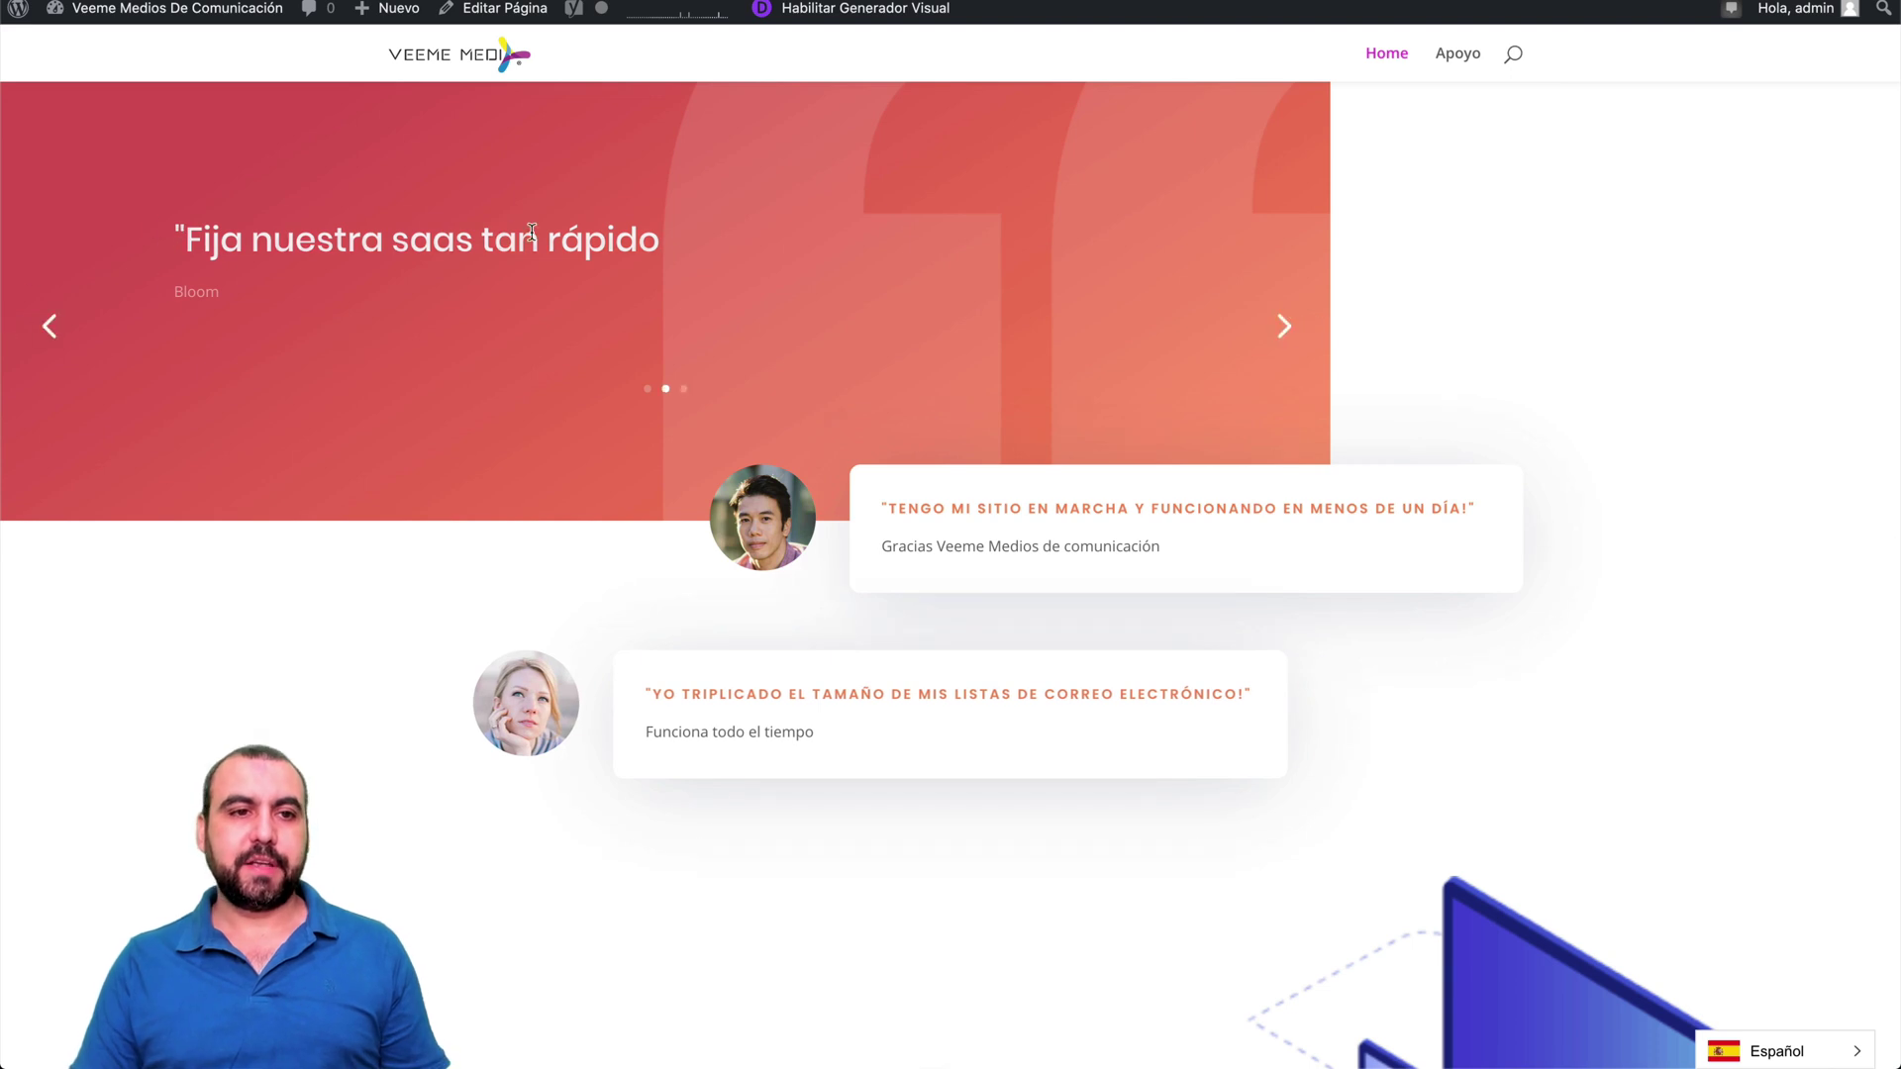
pyautogui.scroll(2, 483, 335)
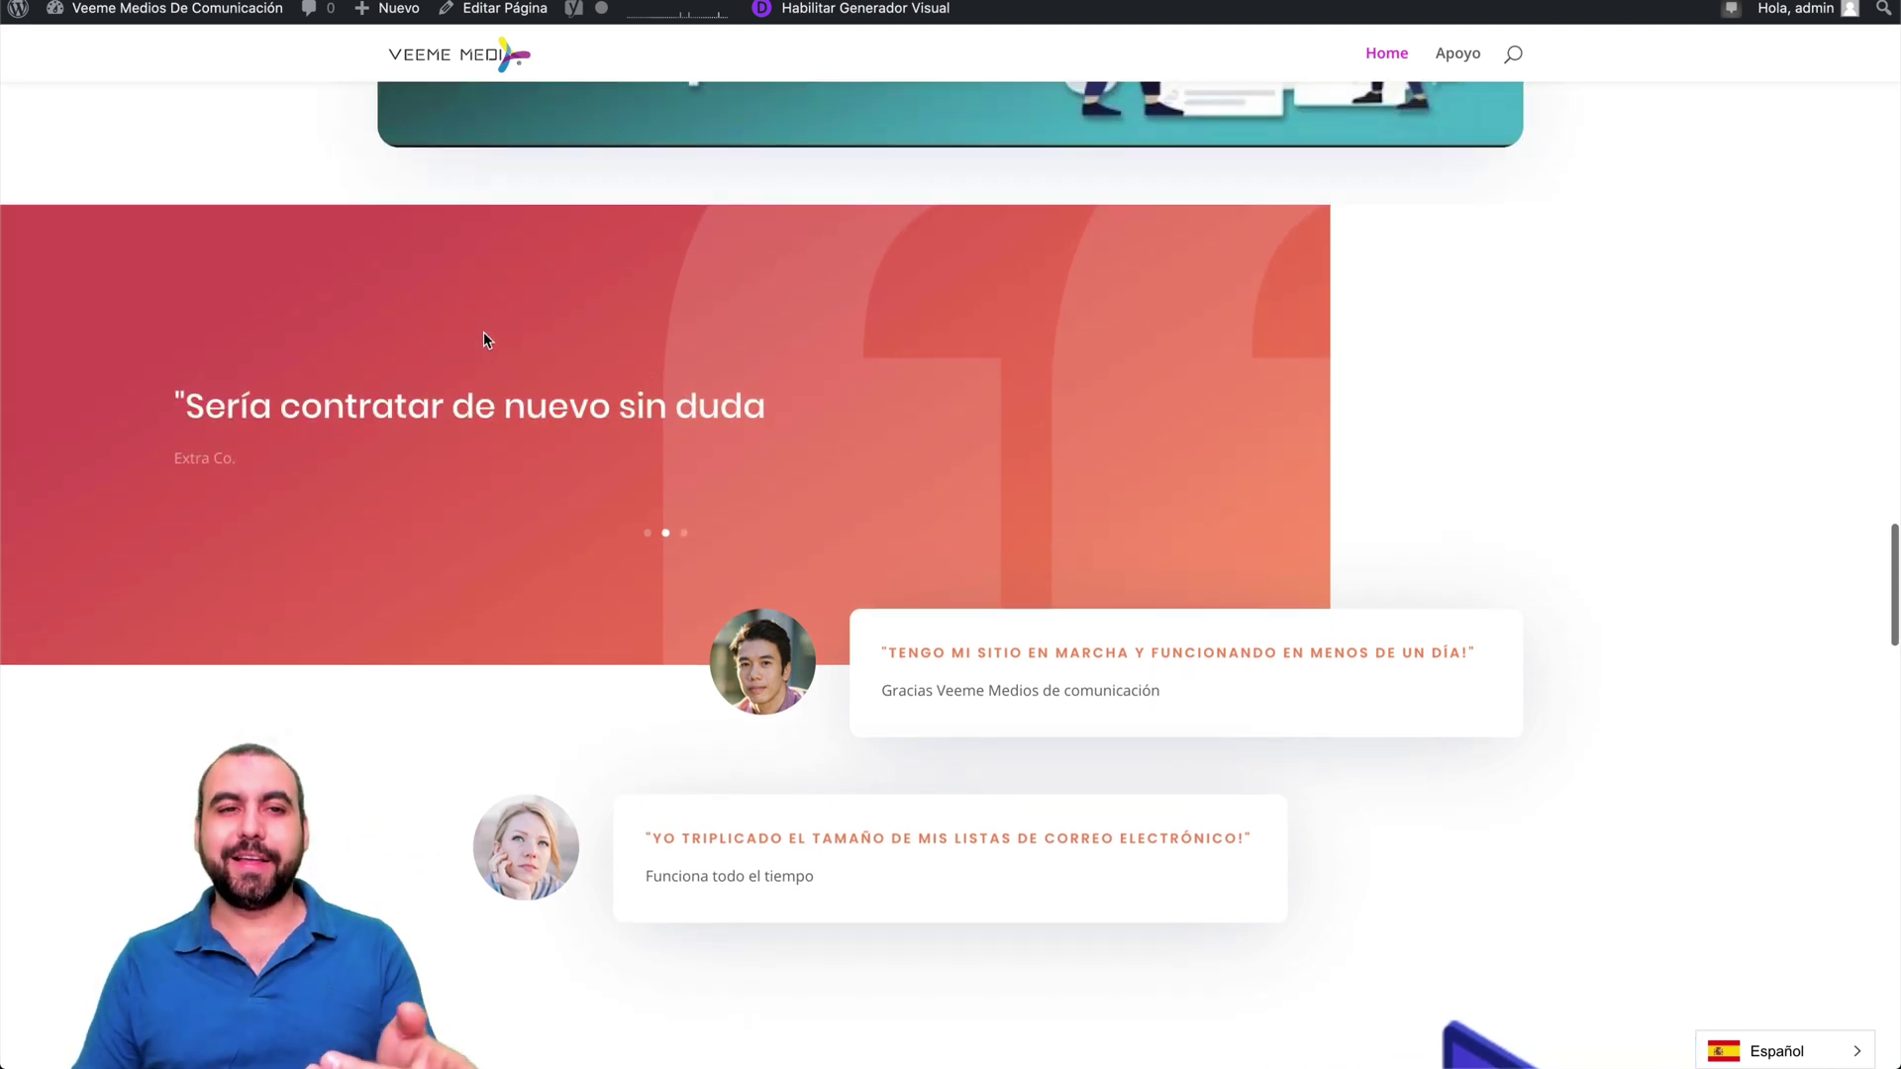
pyautogui.scroll(-12, 560, 441)
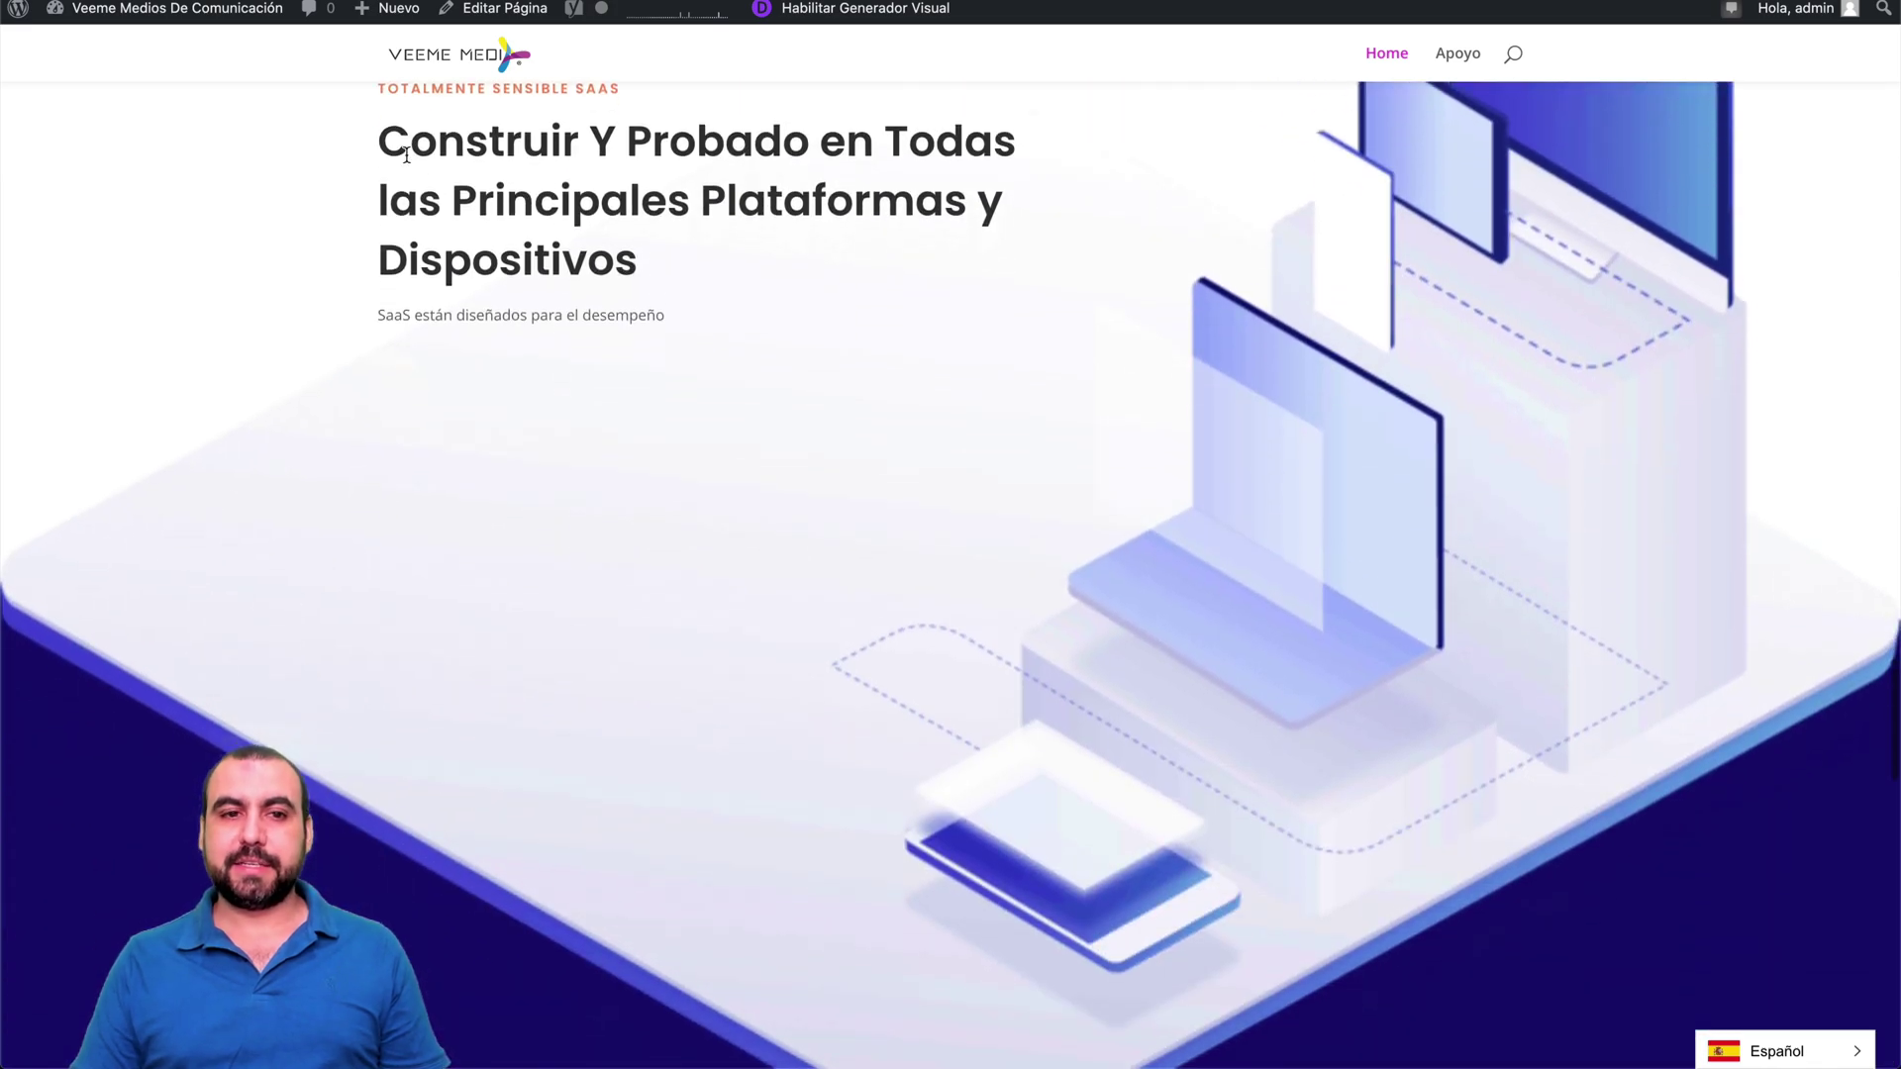
pyautogui.moveTo(406, 154); pyautogui.dragTo(696, 310)
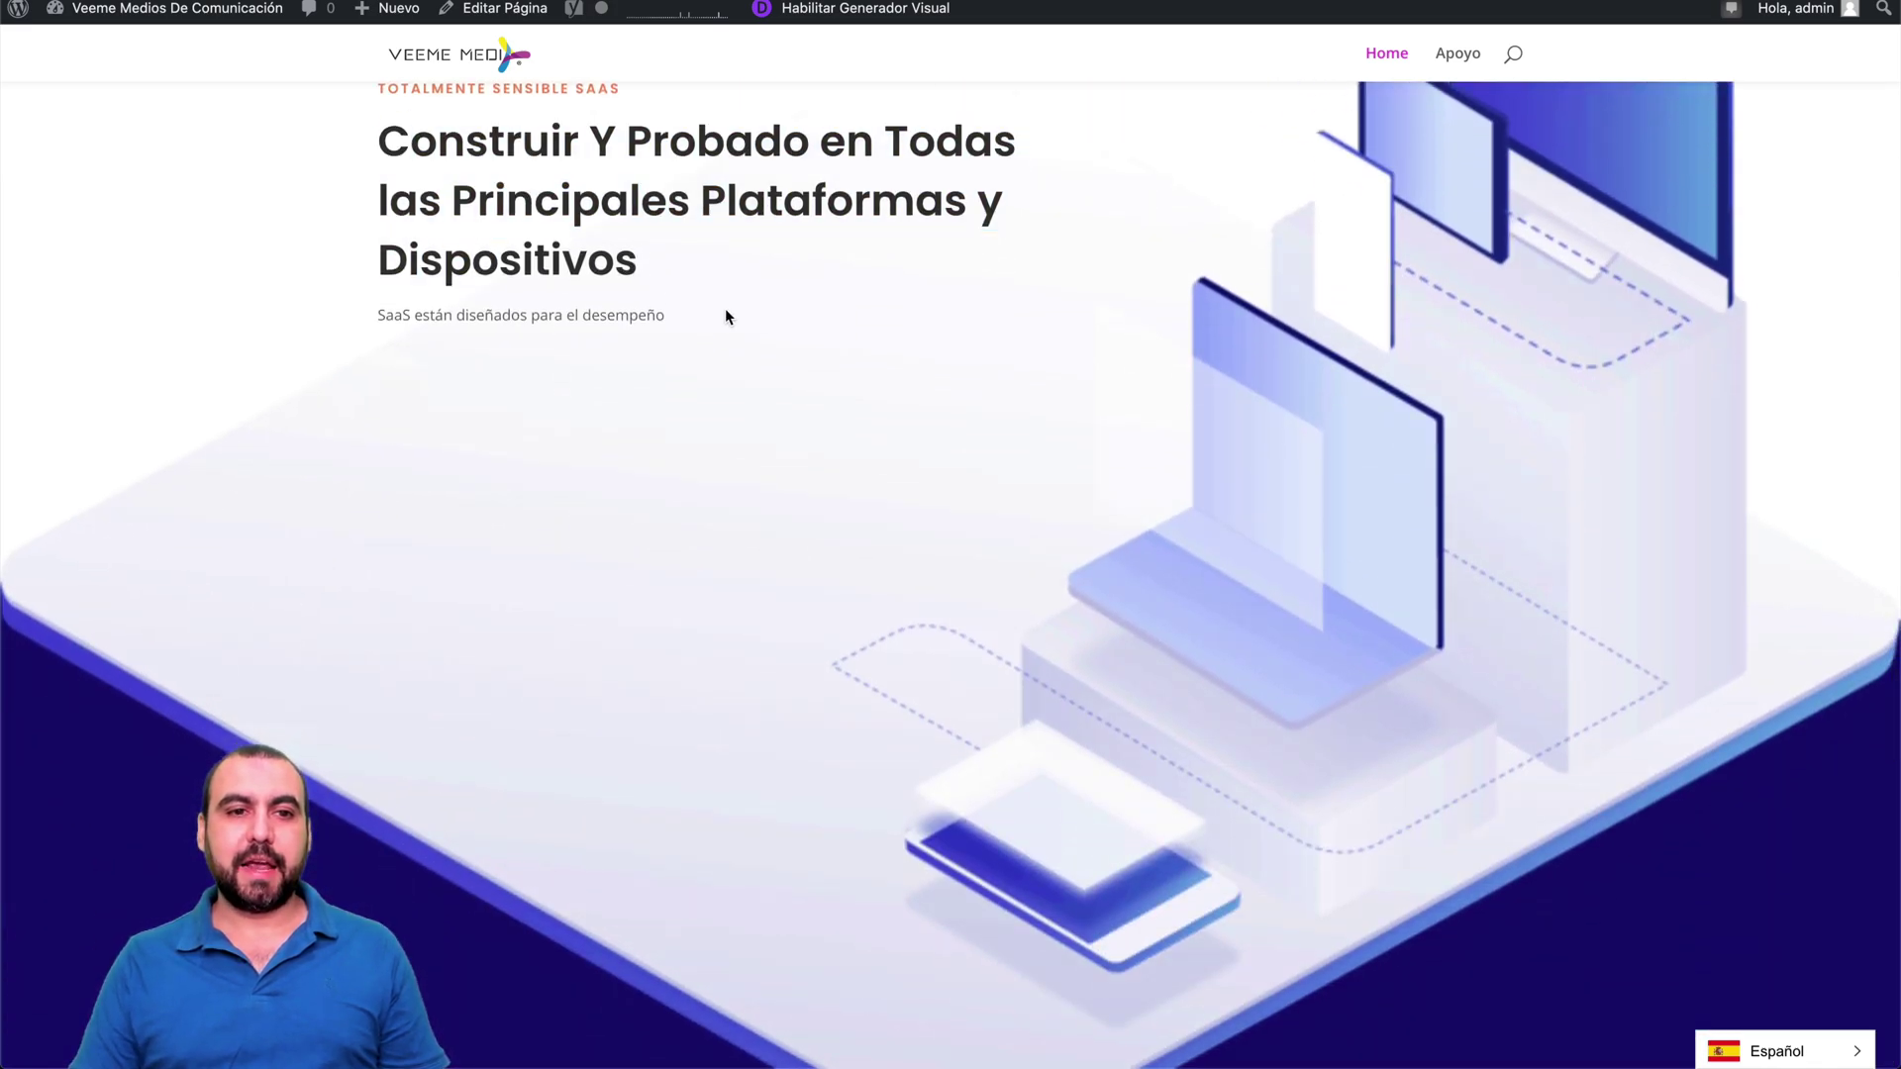
pyautogui.click(726, 314)
pyautogui.scroll(-6, 725, 314)
pyautogui.scroll(2, 726, 317)
pyautogui.scroll(15, 725, 317)
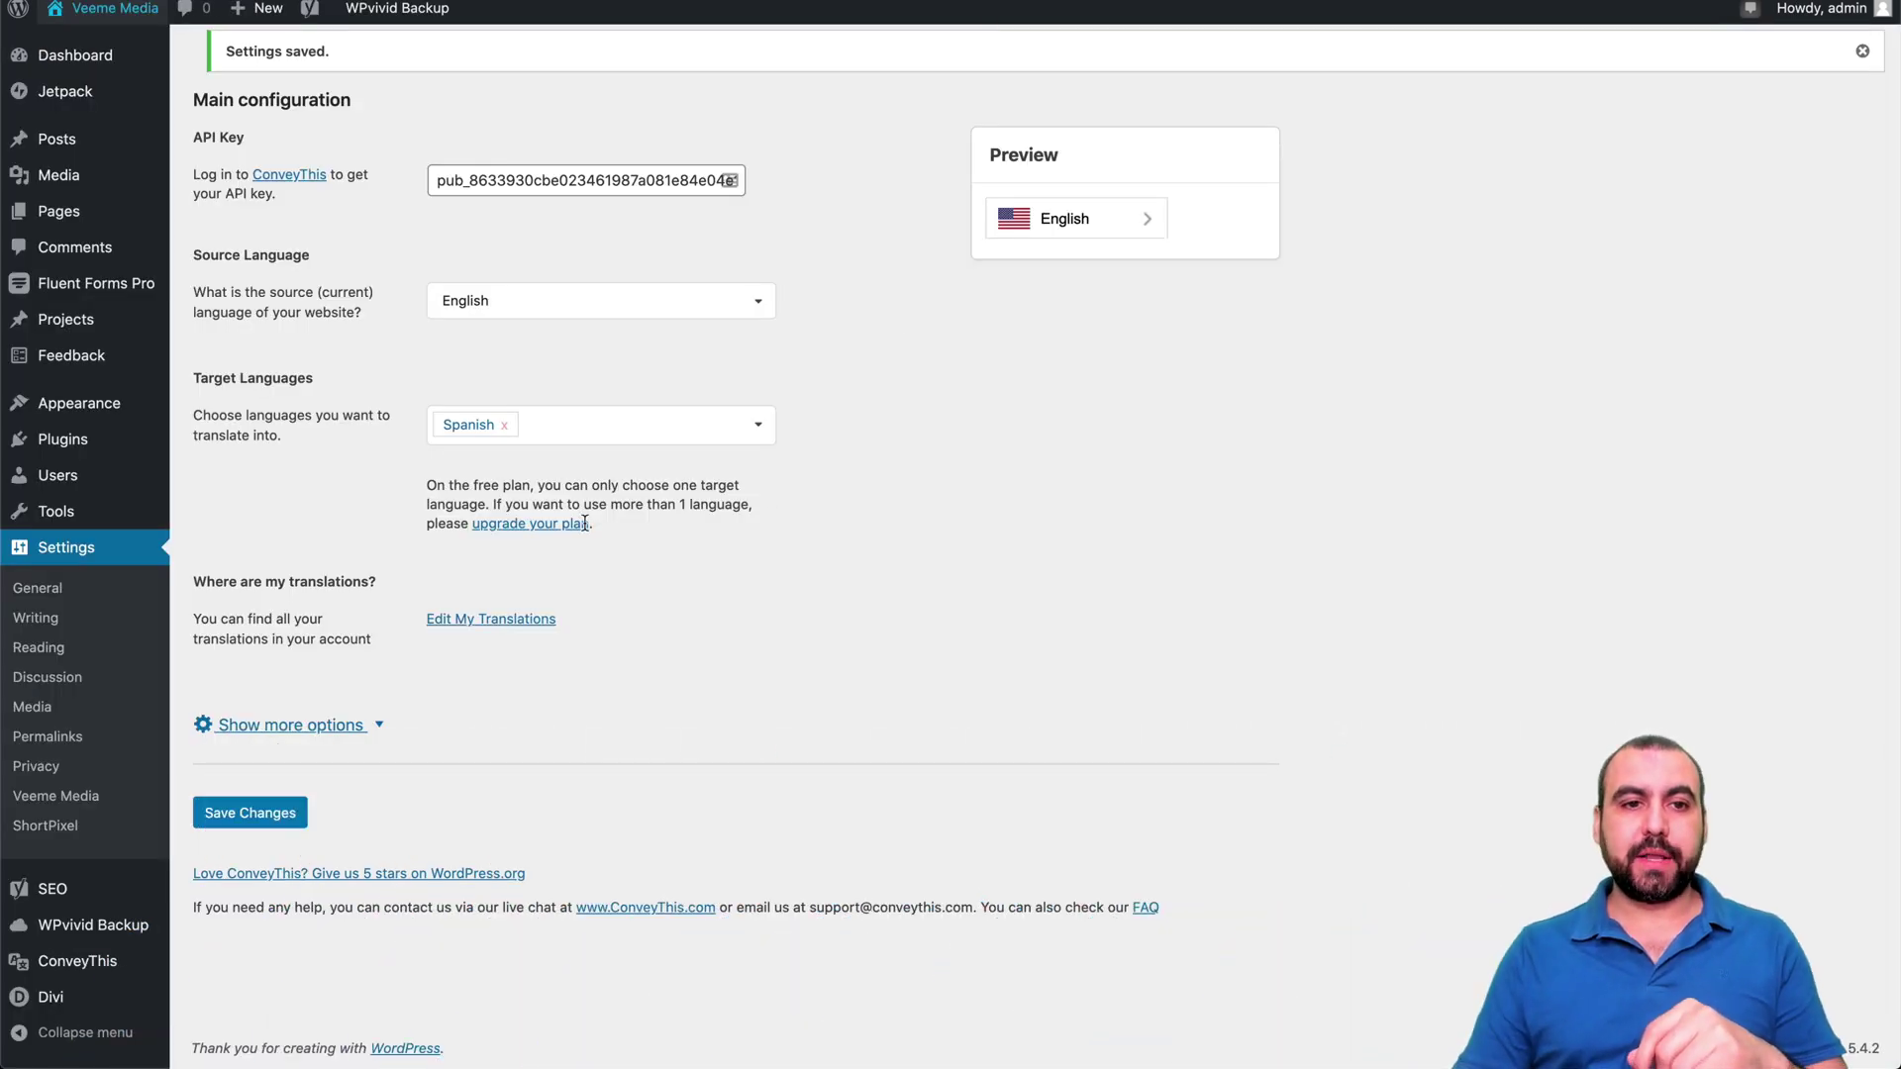
# Show more options and review the Automatic Language Redirection and Hide ConveyThis logo settings.
pyautogui.click(297, 726)
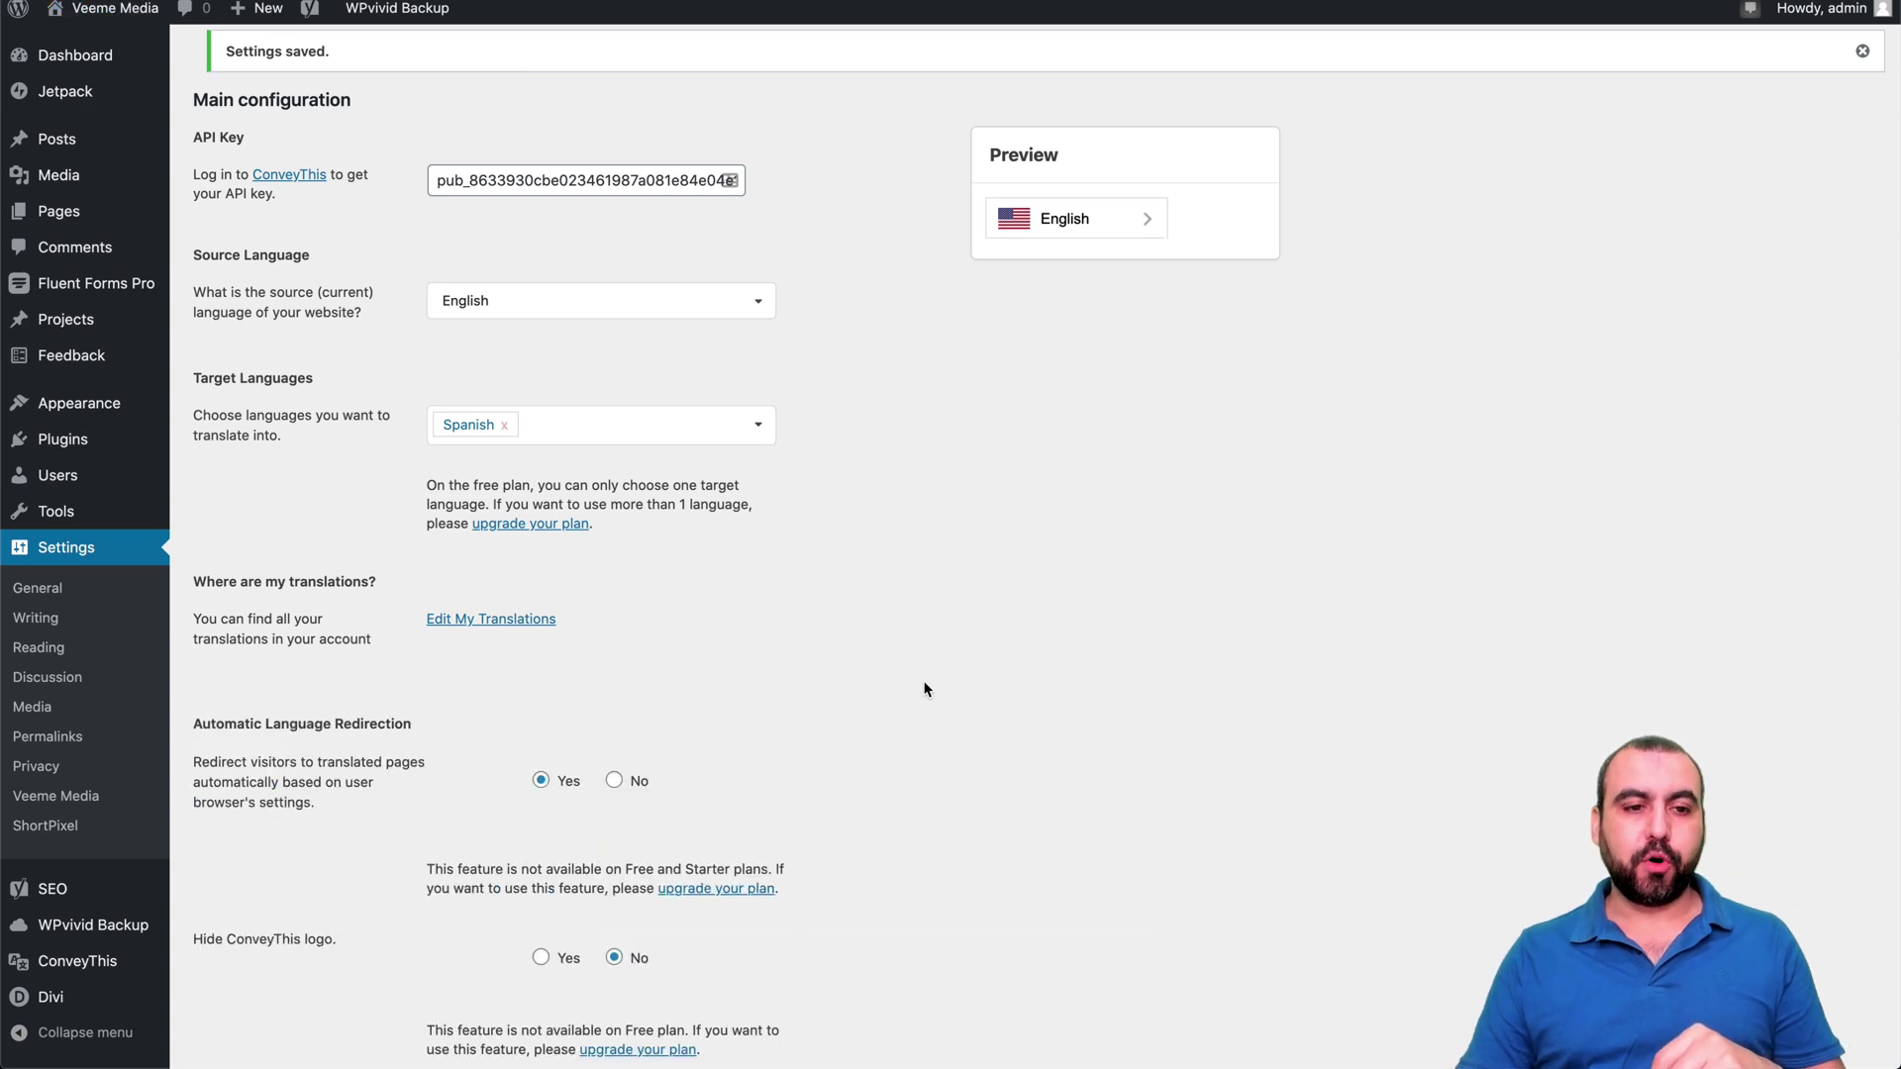
pyautogui.scroll(-5, 926, 689)
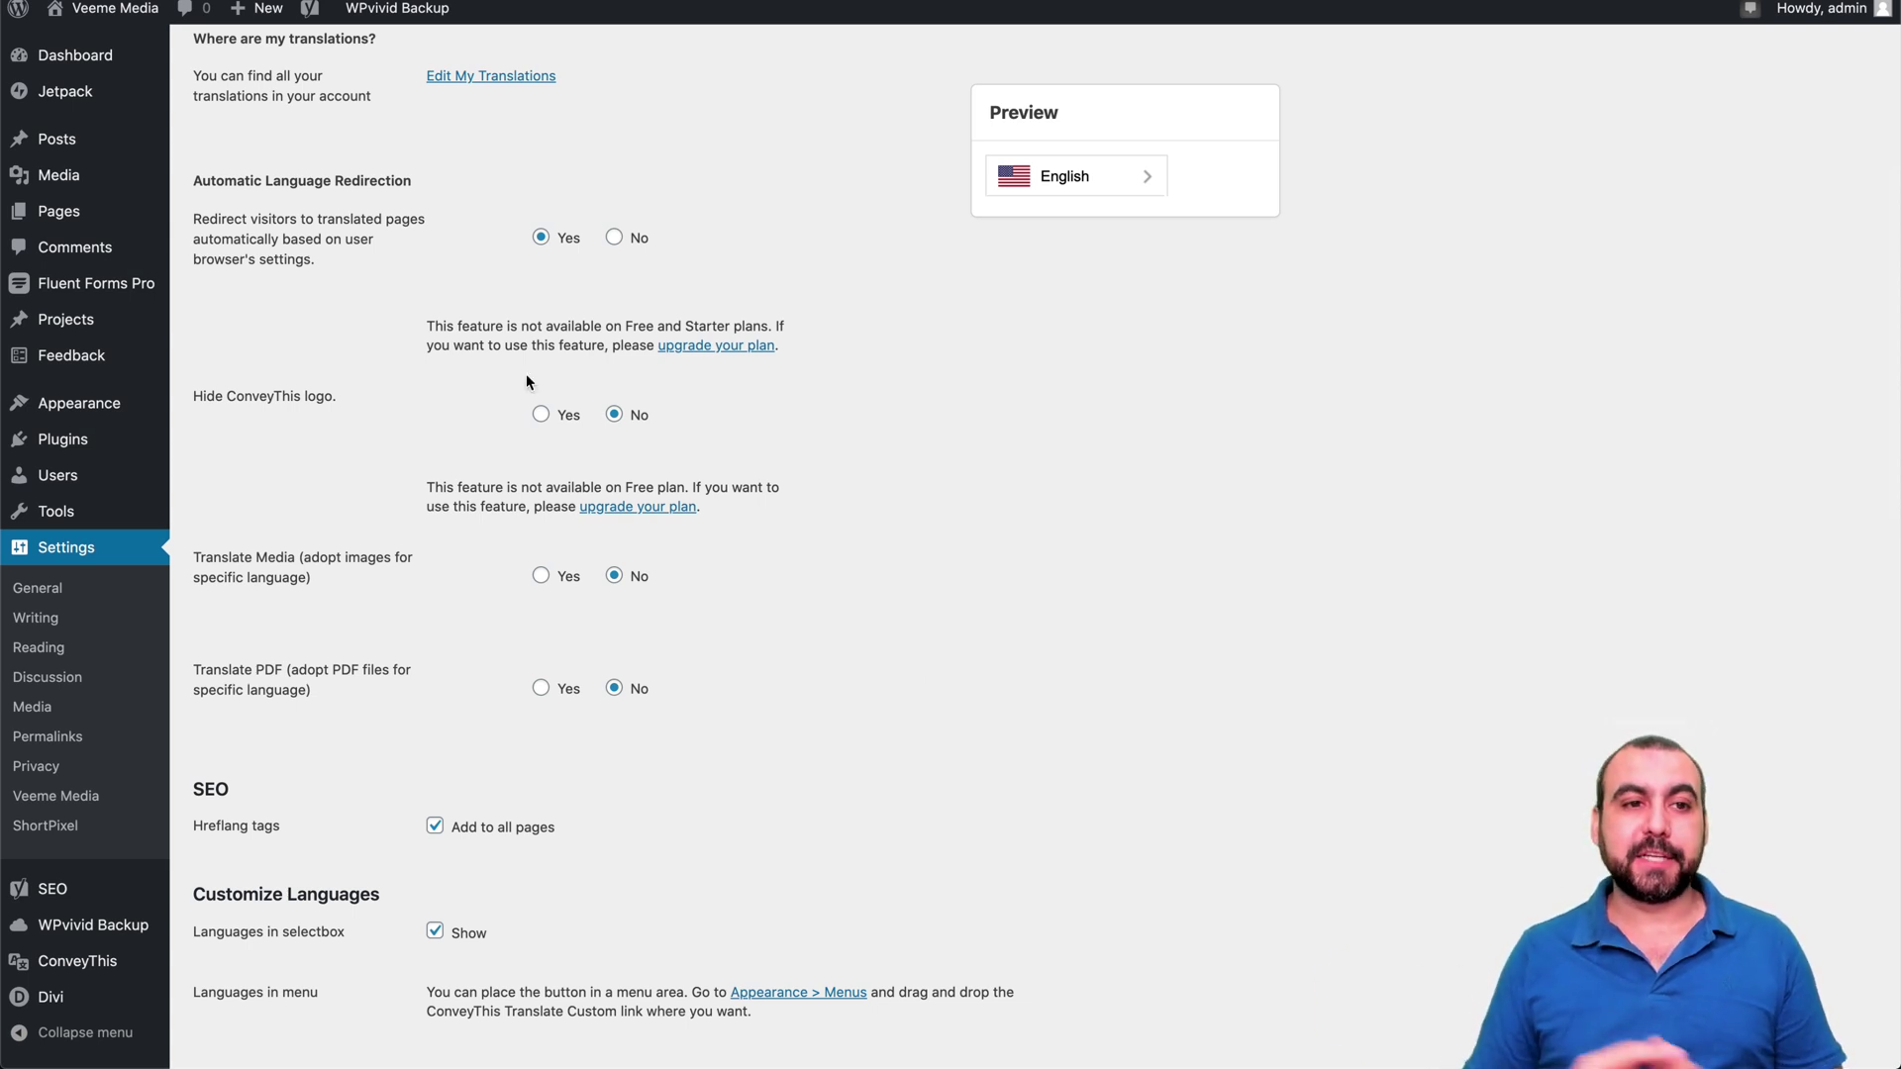
pyautogui.moveTo(195, 180); pyautogui.dragTo(401, 180)
pyautogui.click(401, 180)
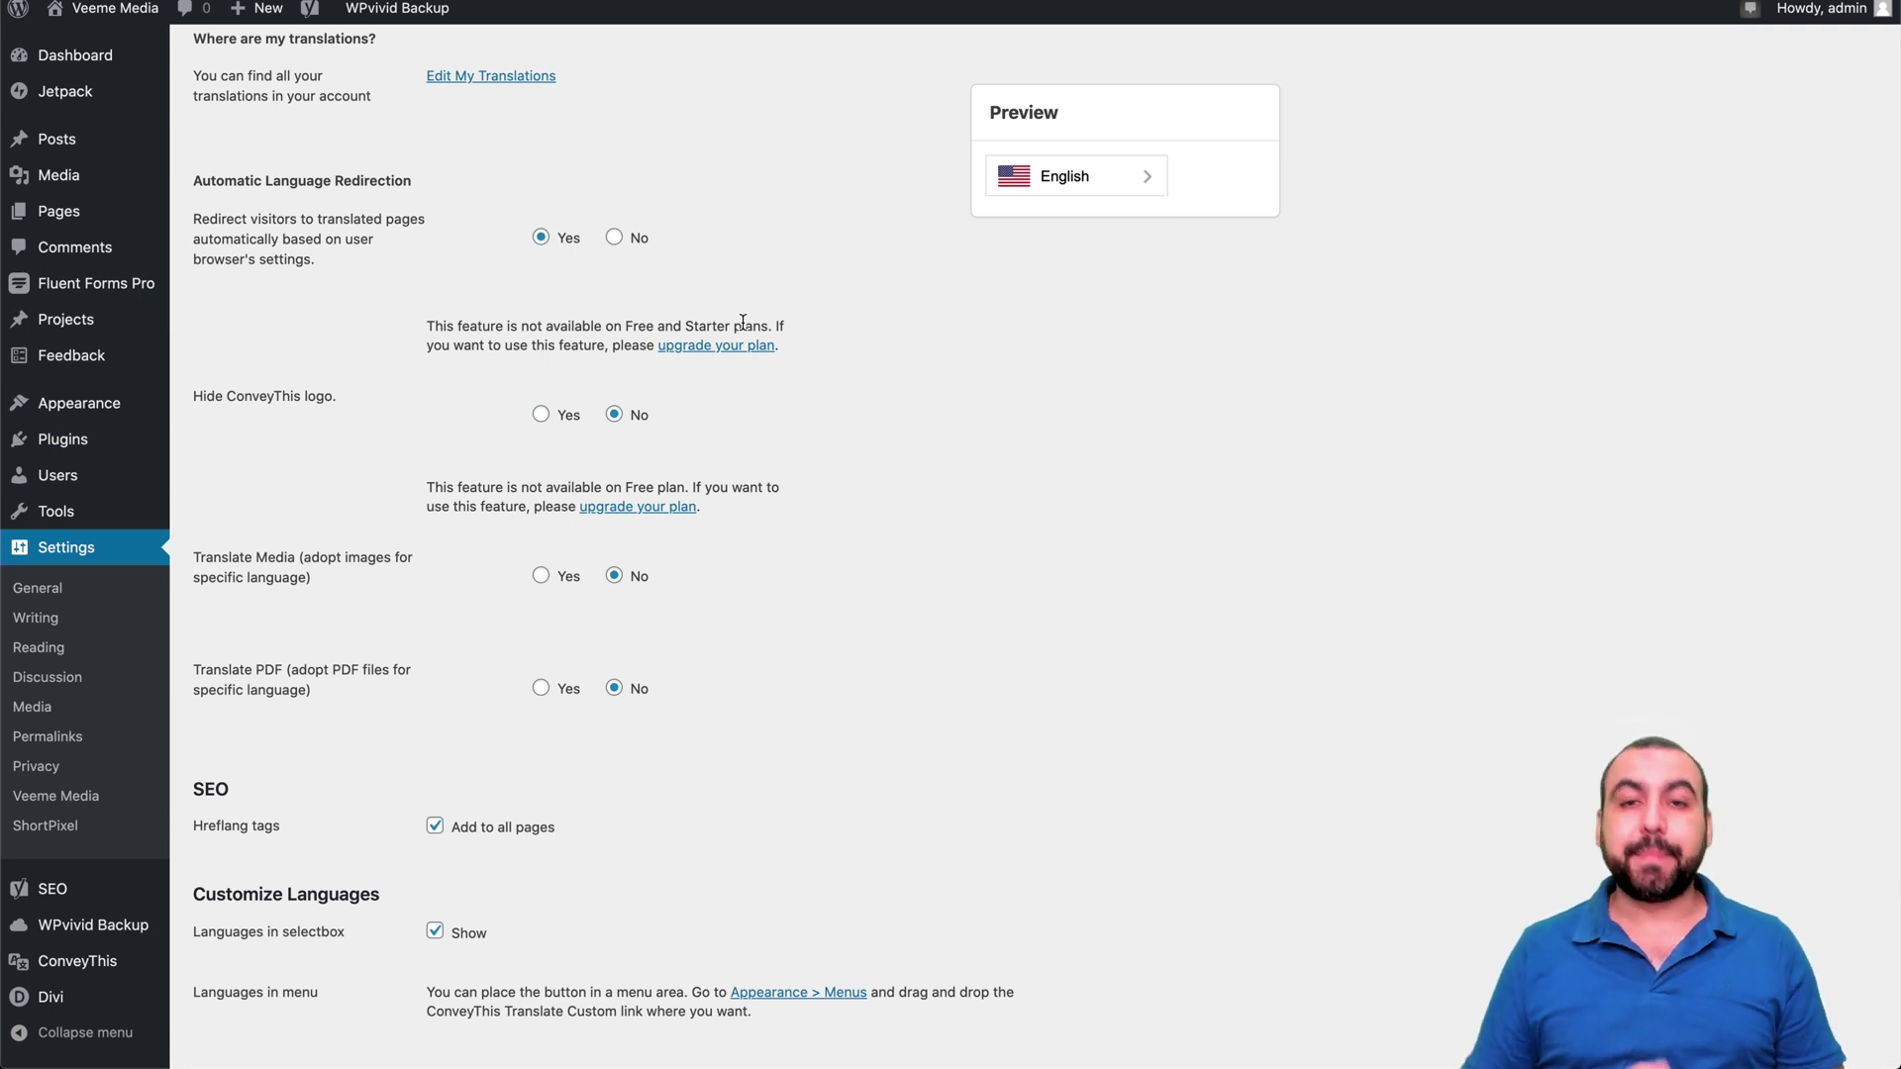
pyautogui.moveTo(195, 393); pyautogui.dragTo(339, 392)
# Scroll to the switcher position settings and drag the vertical spacing slider higher.
pyautogui.click(259, 393)
pyautogui.scroll(-3, 475, 448)
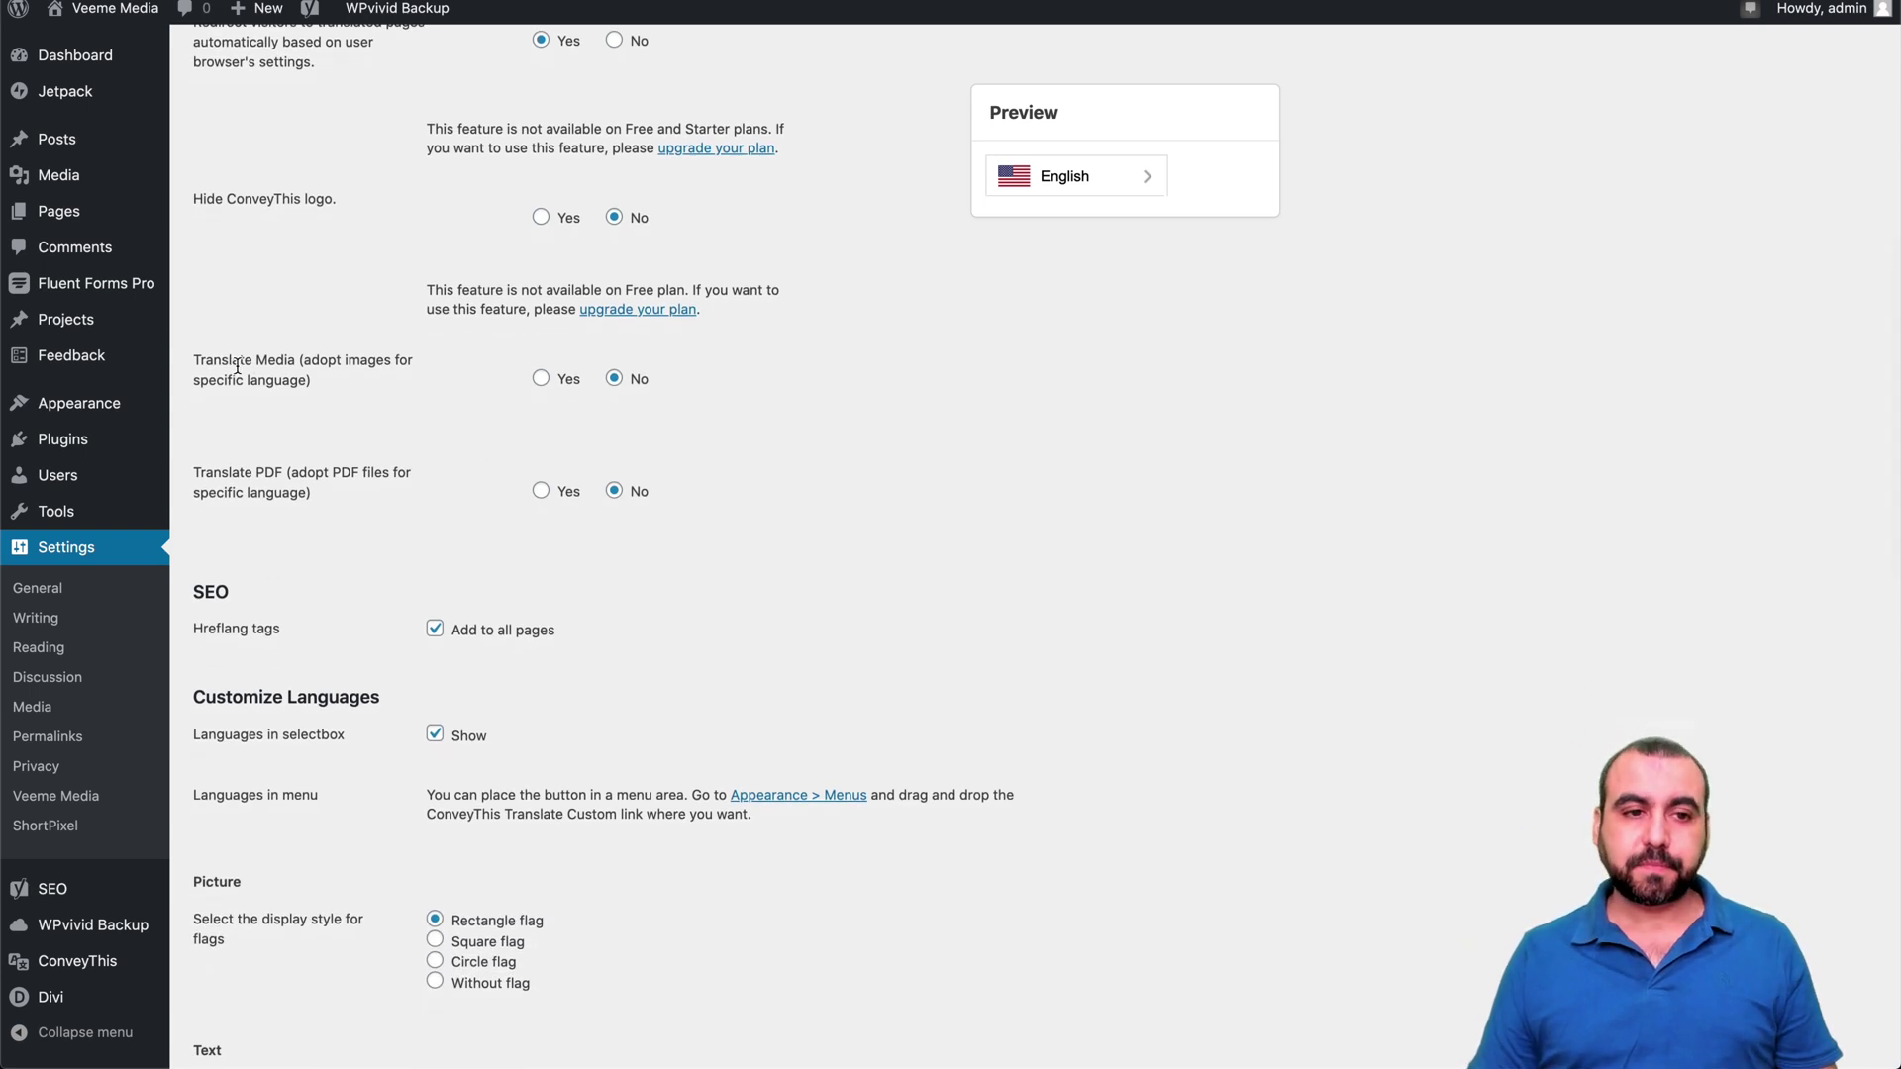
pyautogui.scroll(-2, 333, 404)
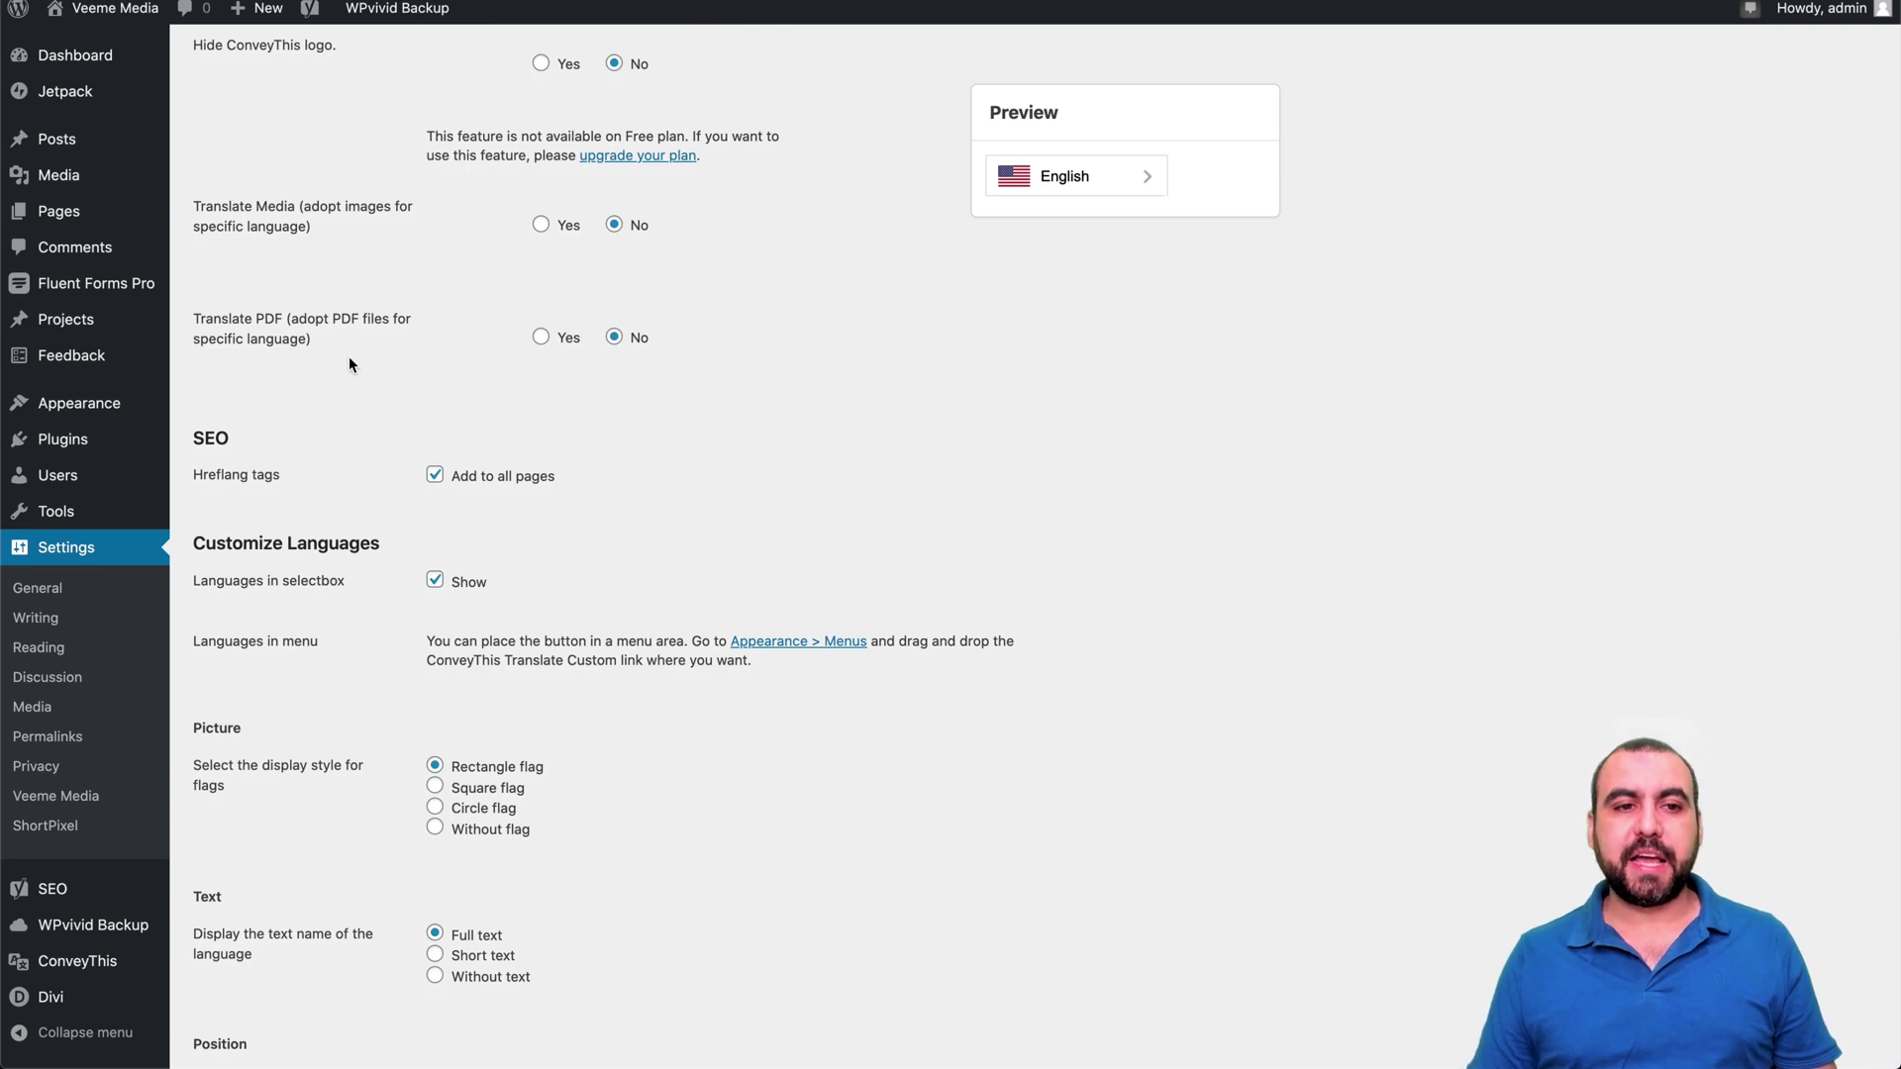
pyautogui.scroll(-2, 528, 442)
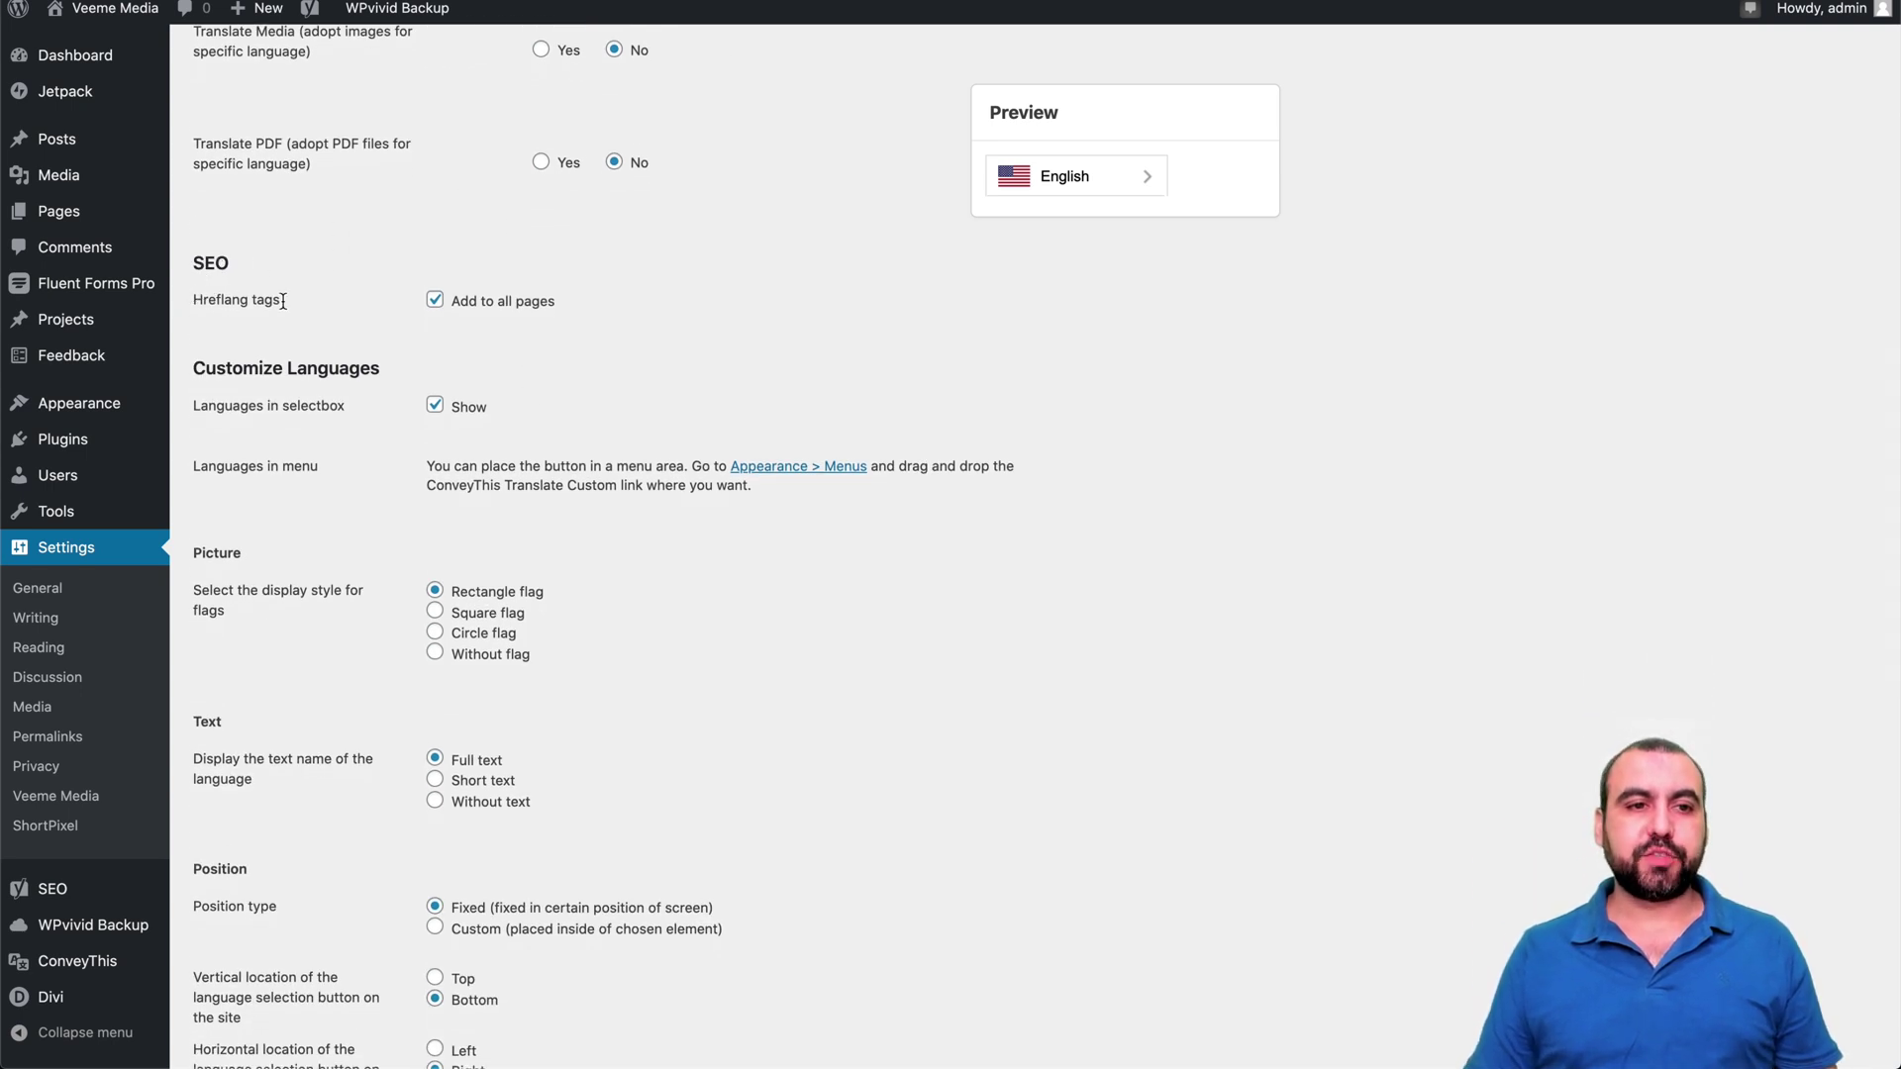
pyautogui.scroll(-1, 558, 314)
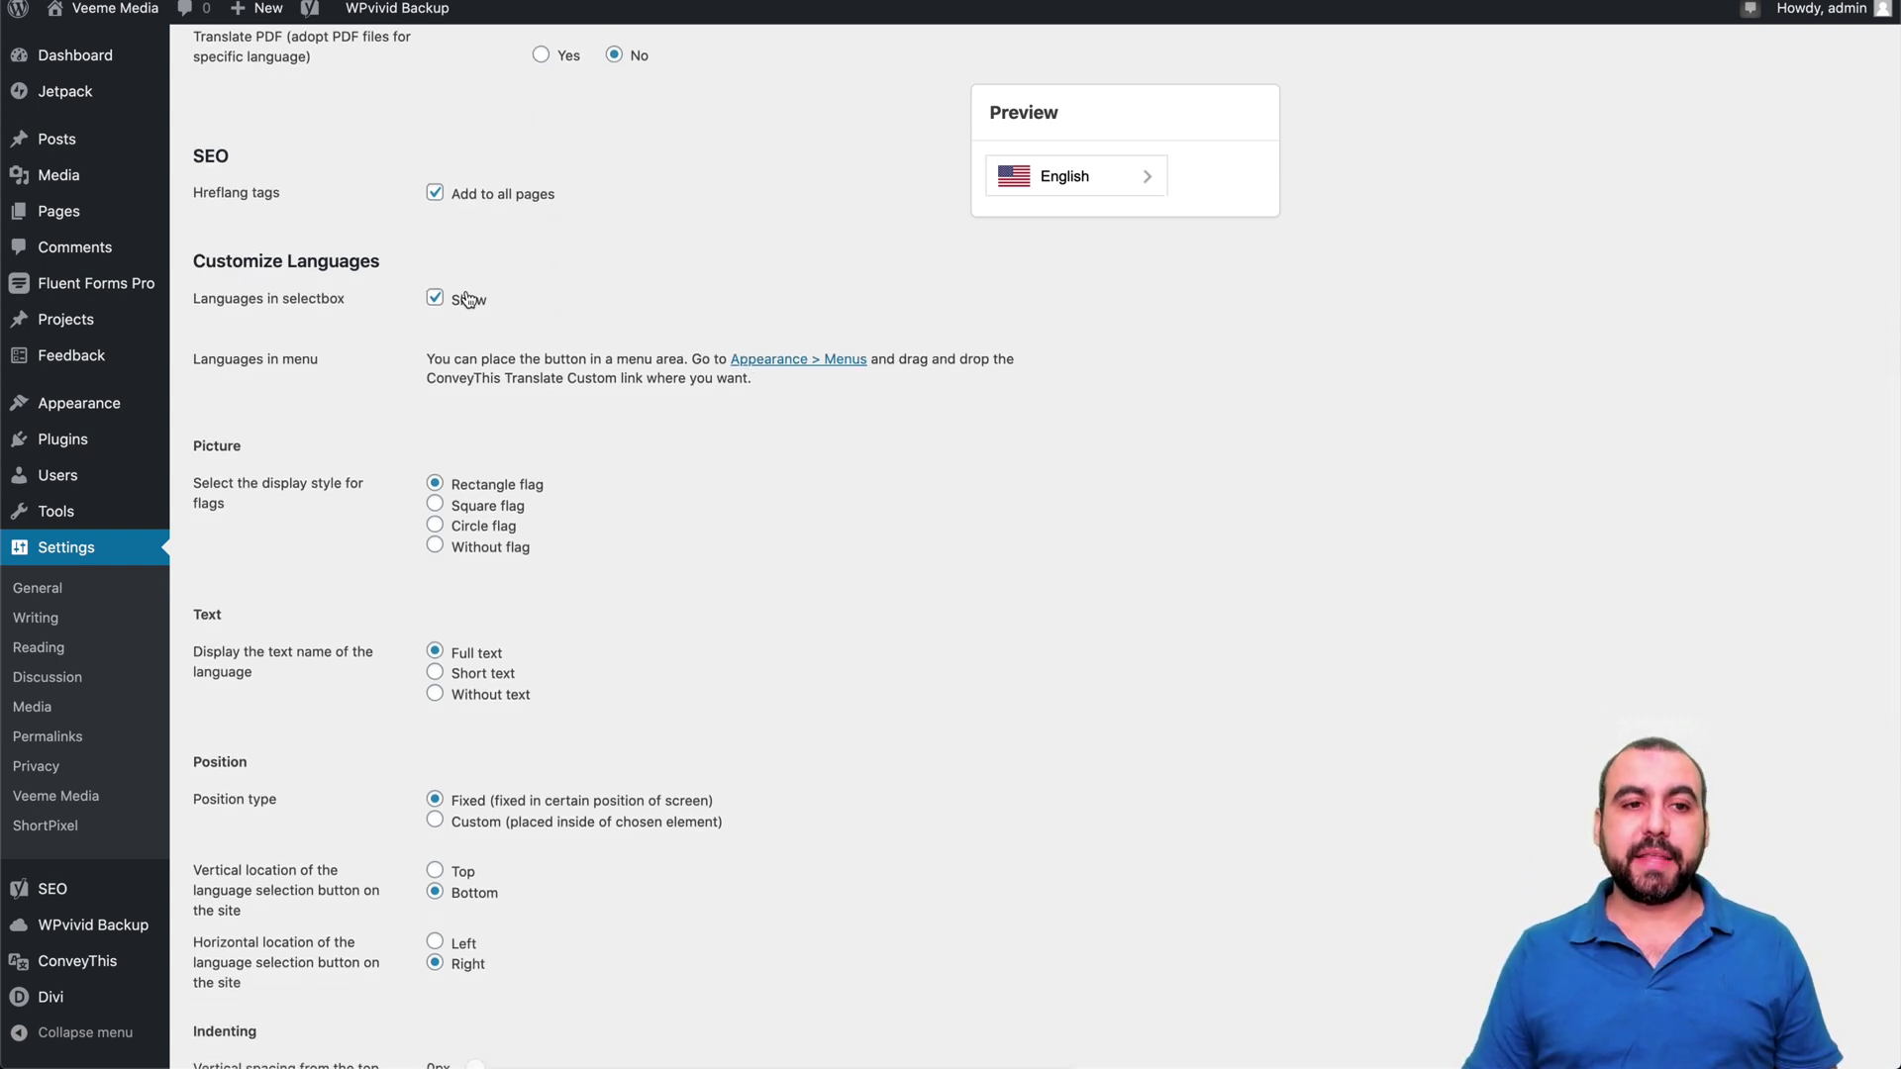
pyautogui.scroll(-2, 482, 317)
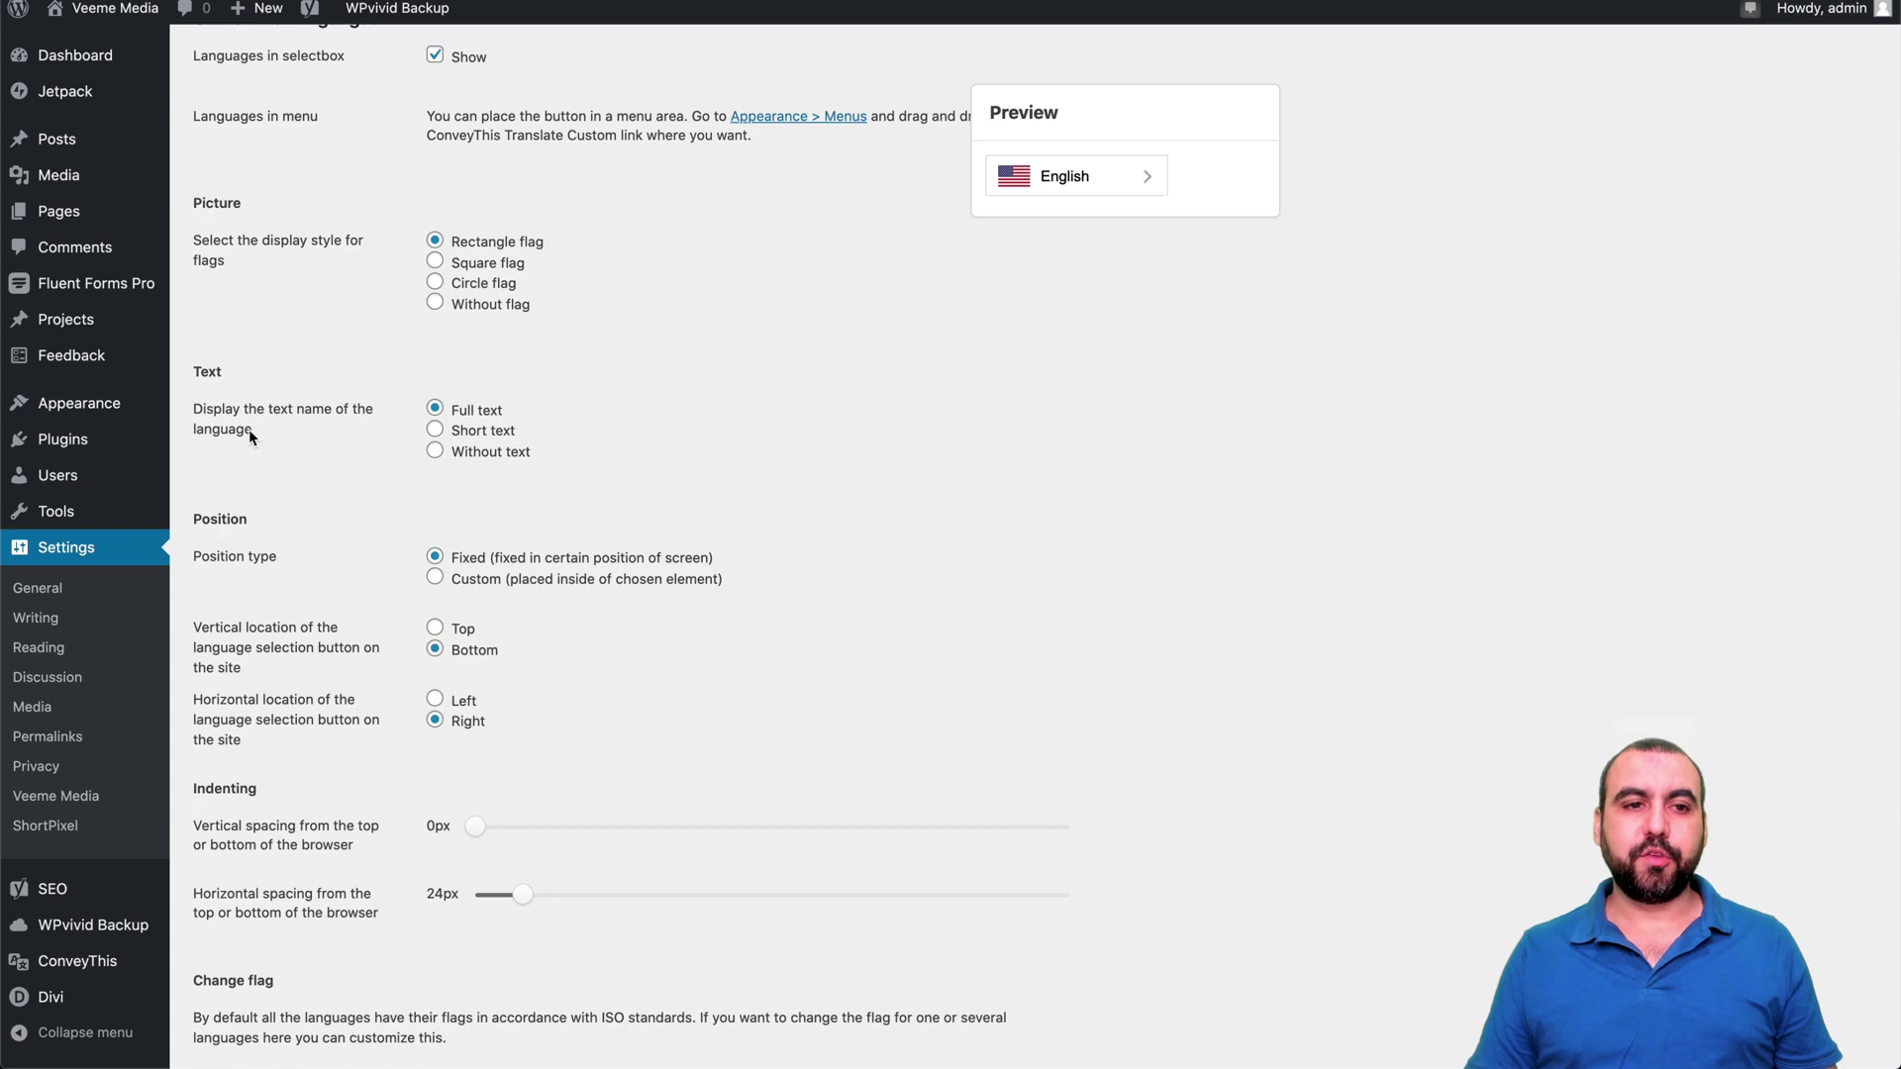
pyautogui.scroll(-2, 306, 439)
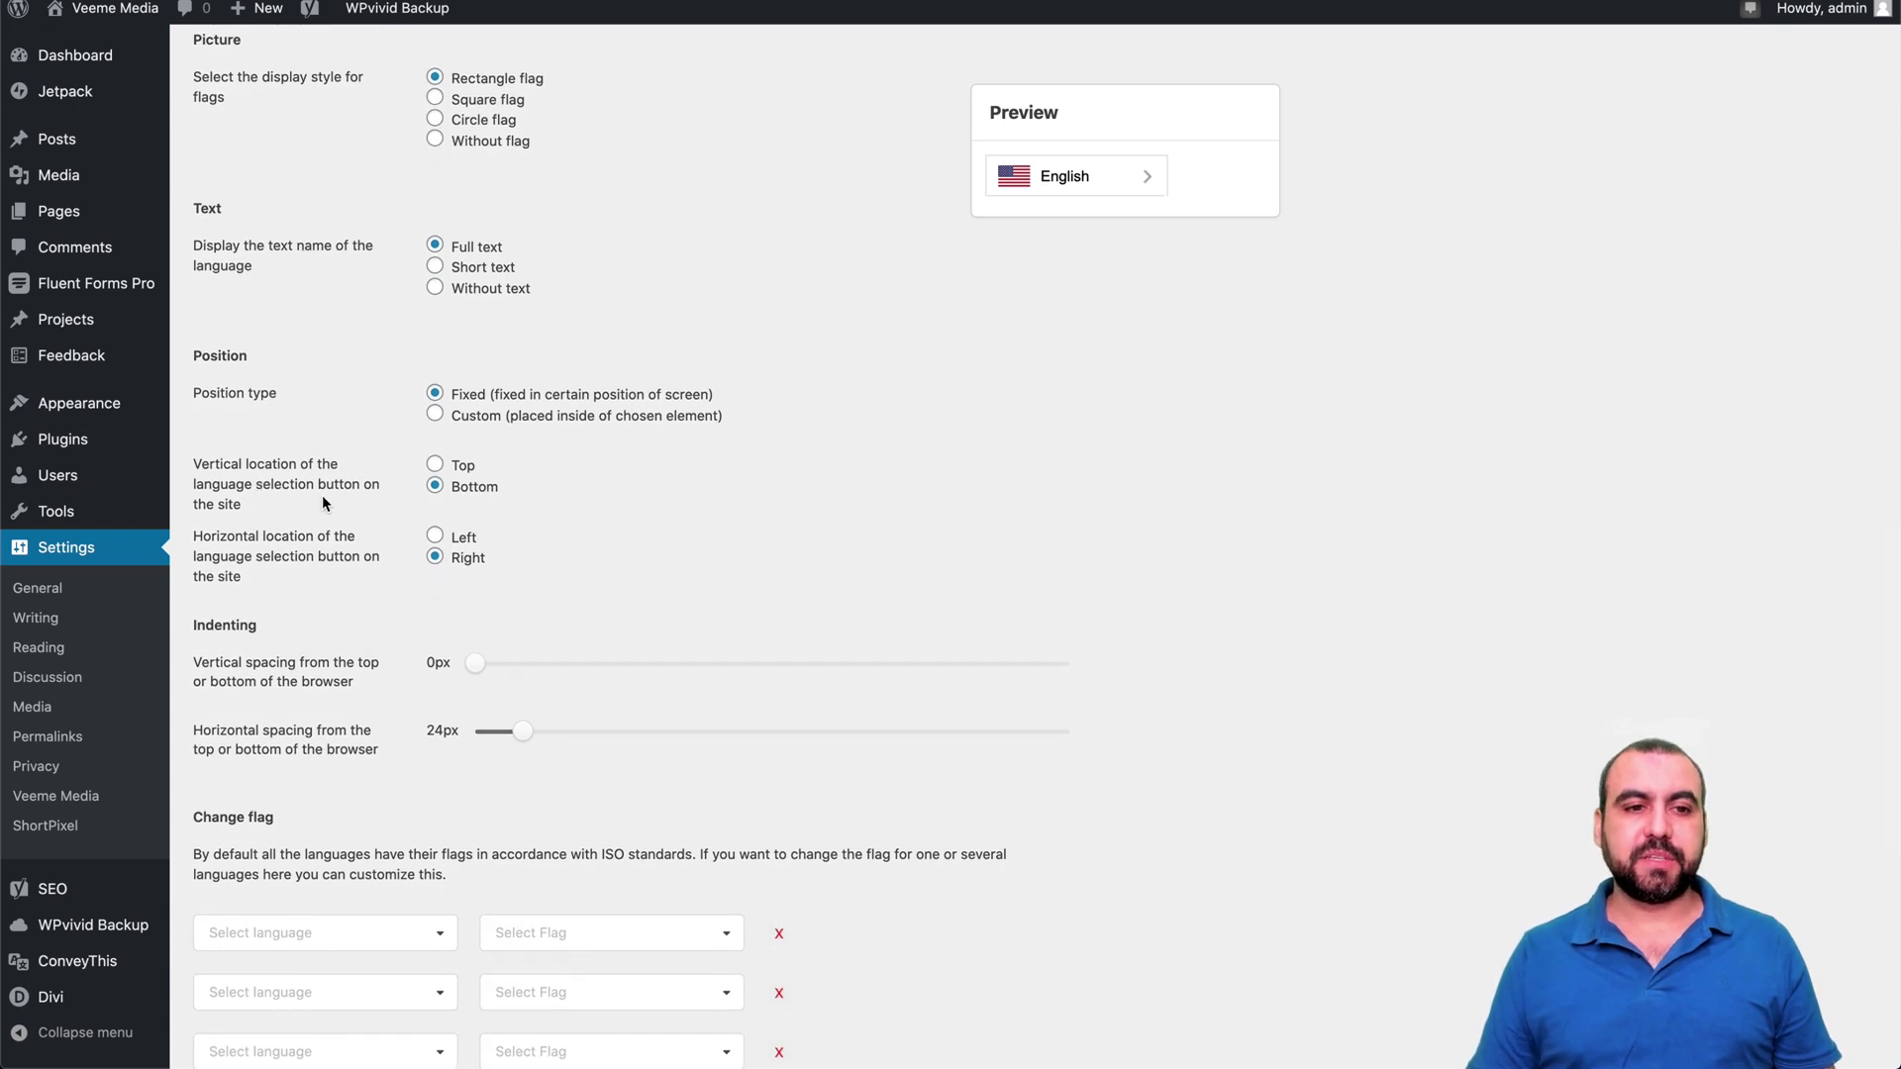
pyautogui.scroll(-1, 322, 495)
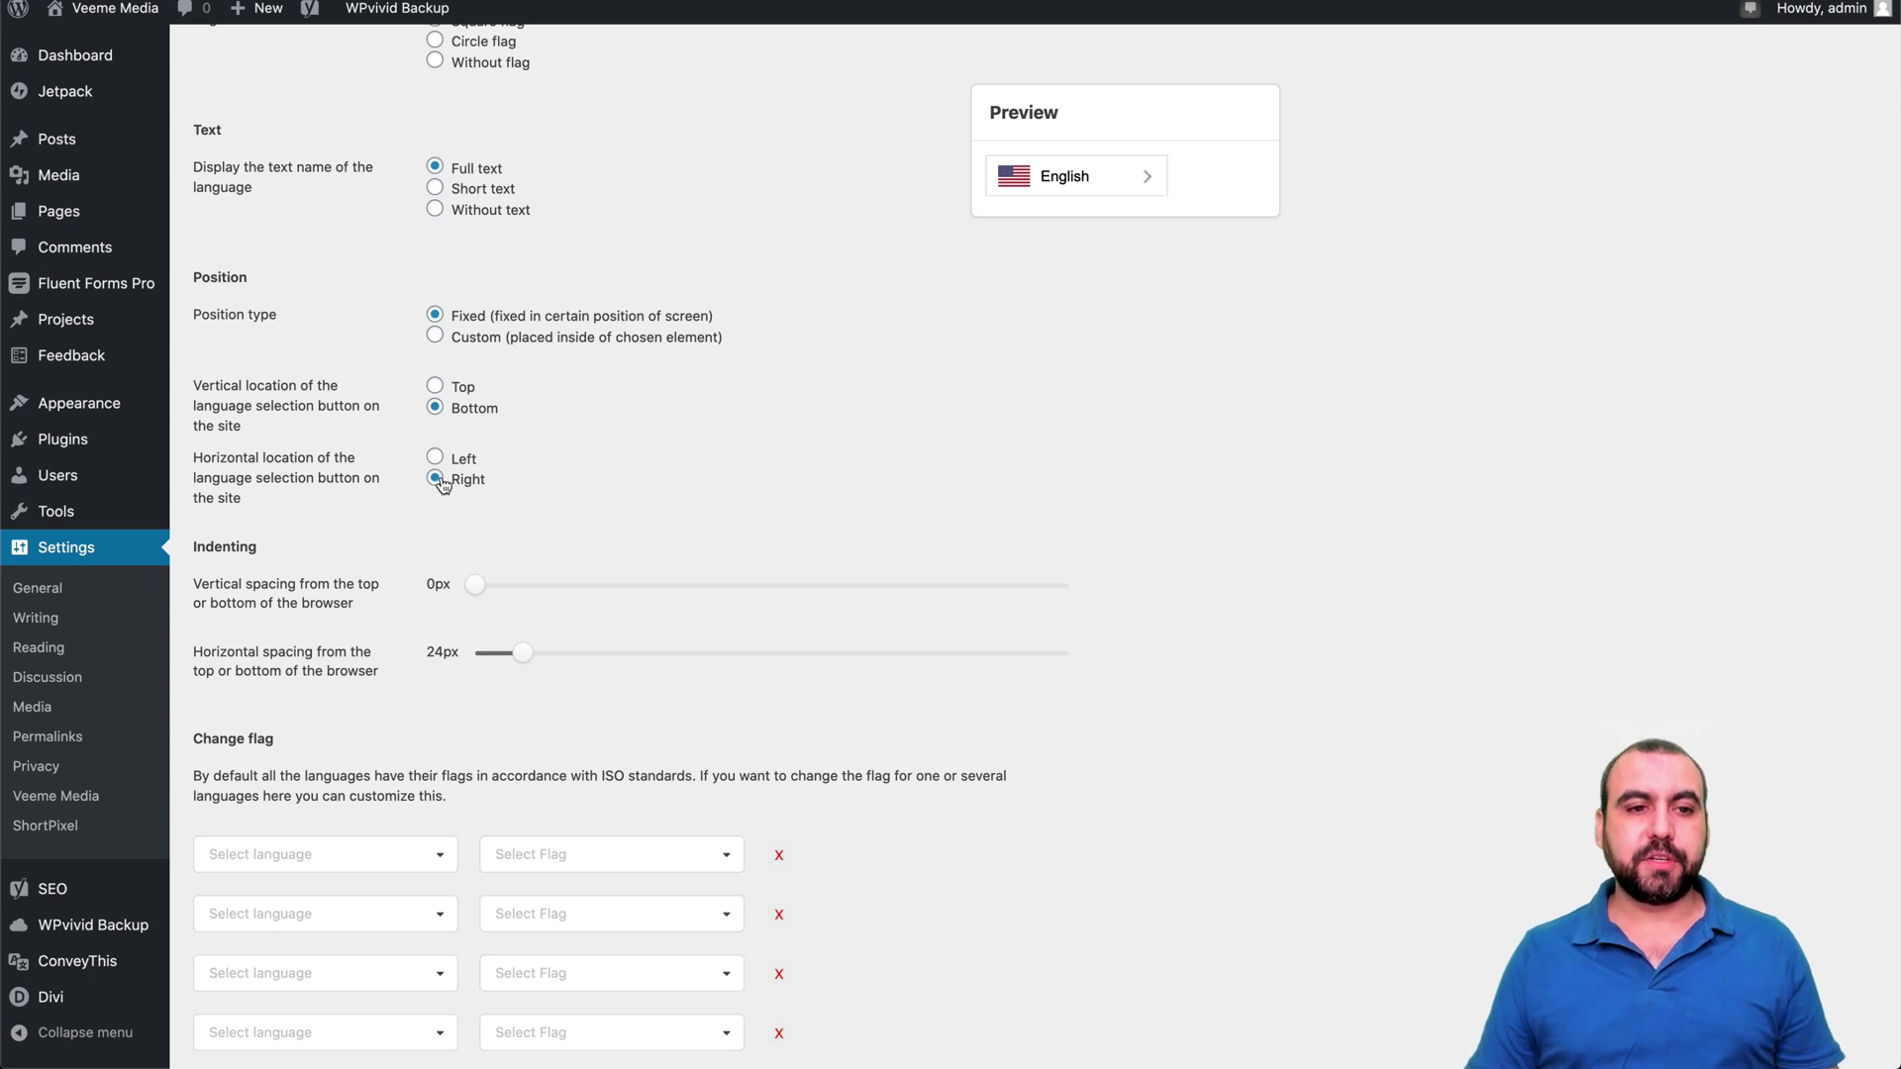
pyautogui.scroll(-1, 442, 484)
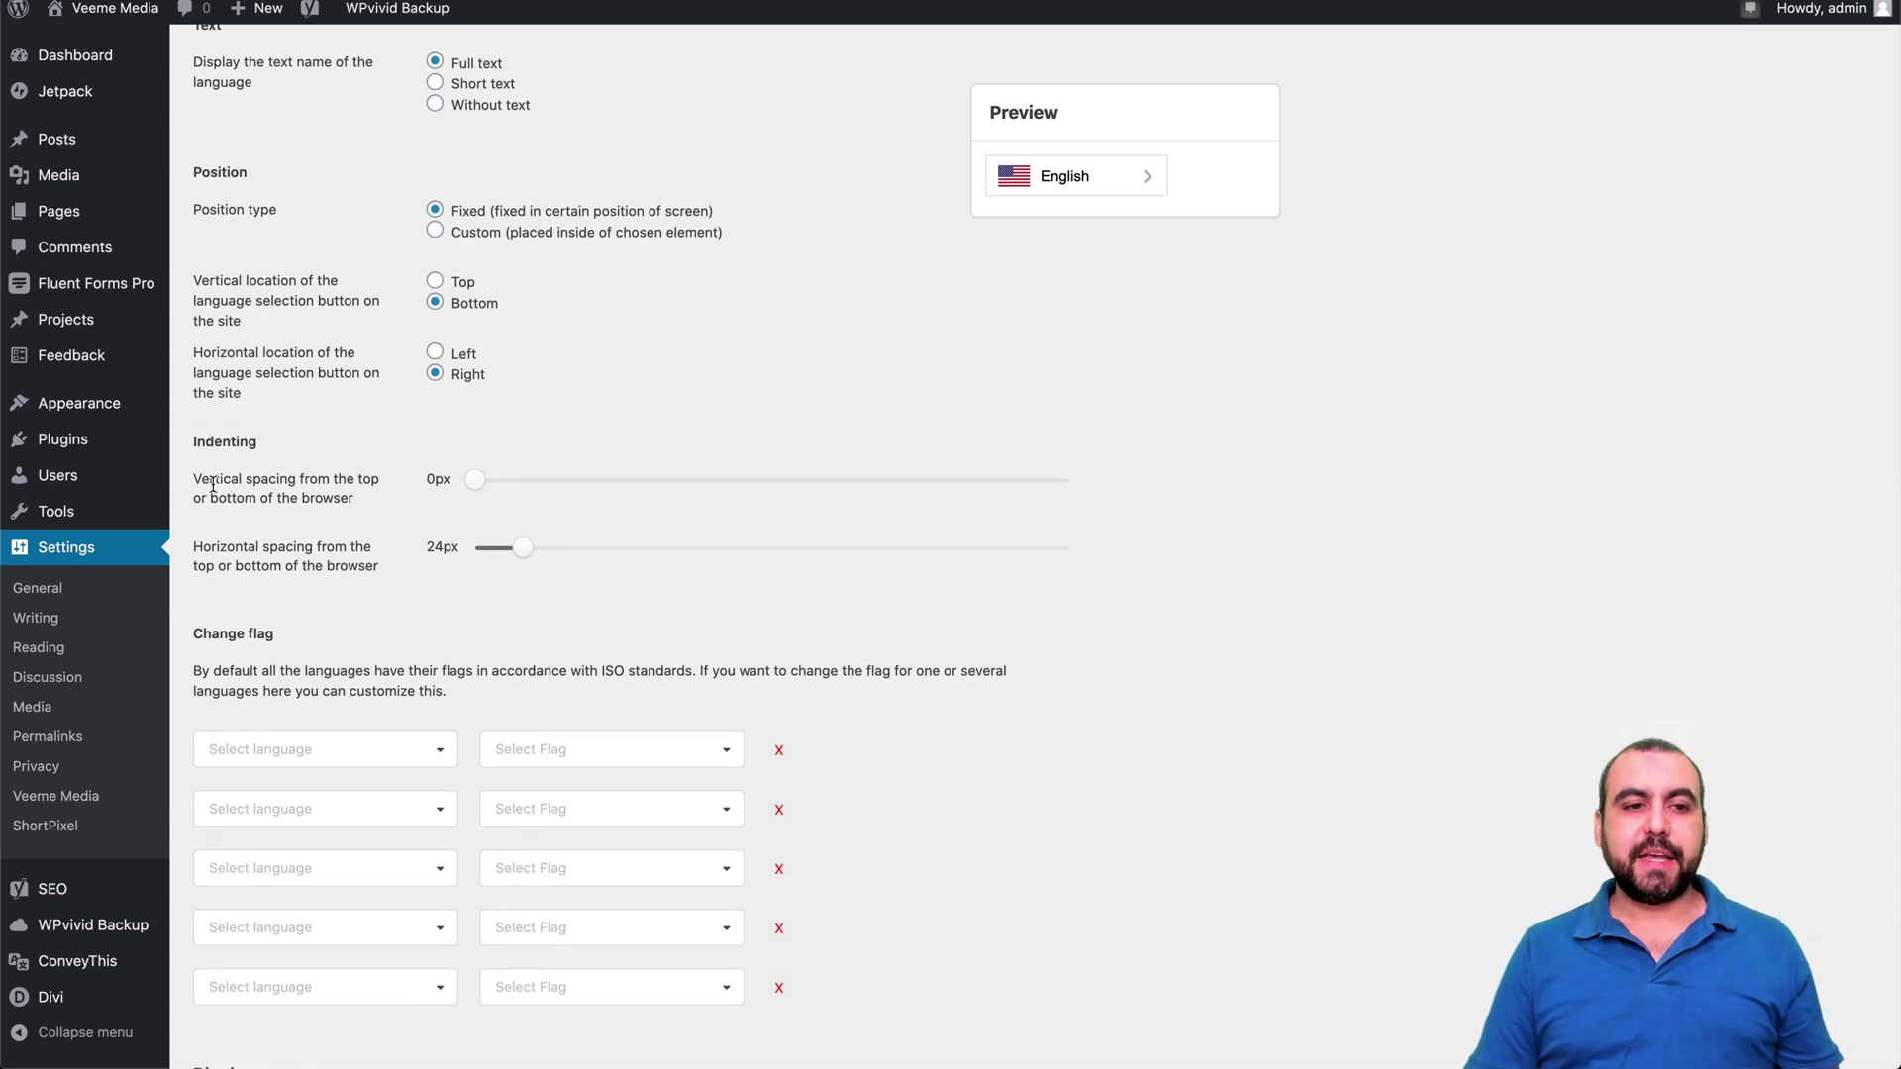
pyautogui.moveTo(211, 482); pyautogui.dragTo(424, 495)
pyautogui.click(428, 493)
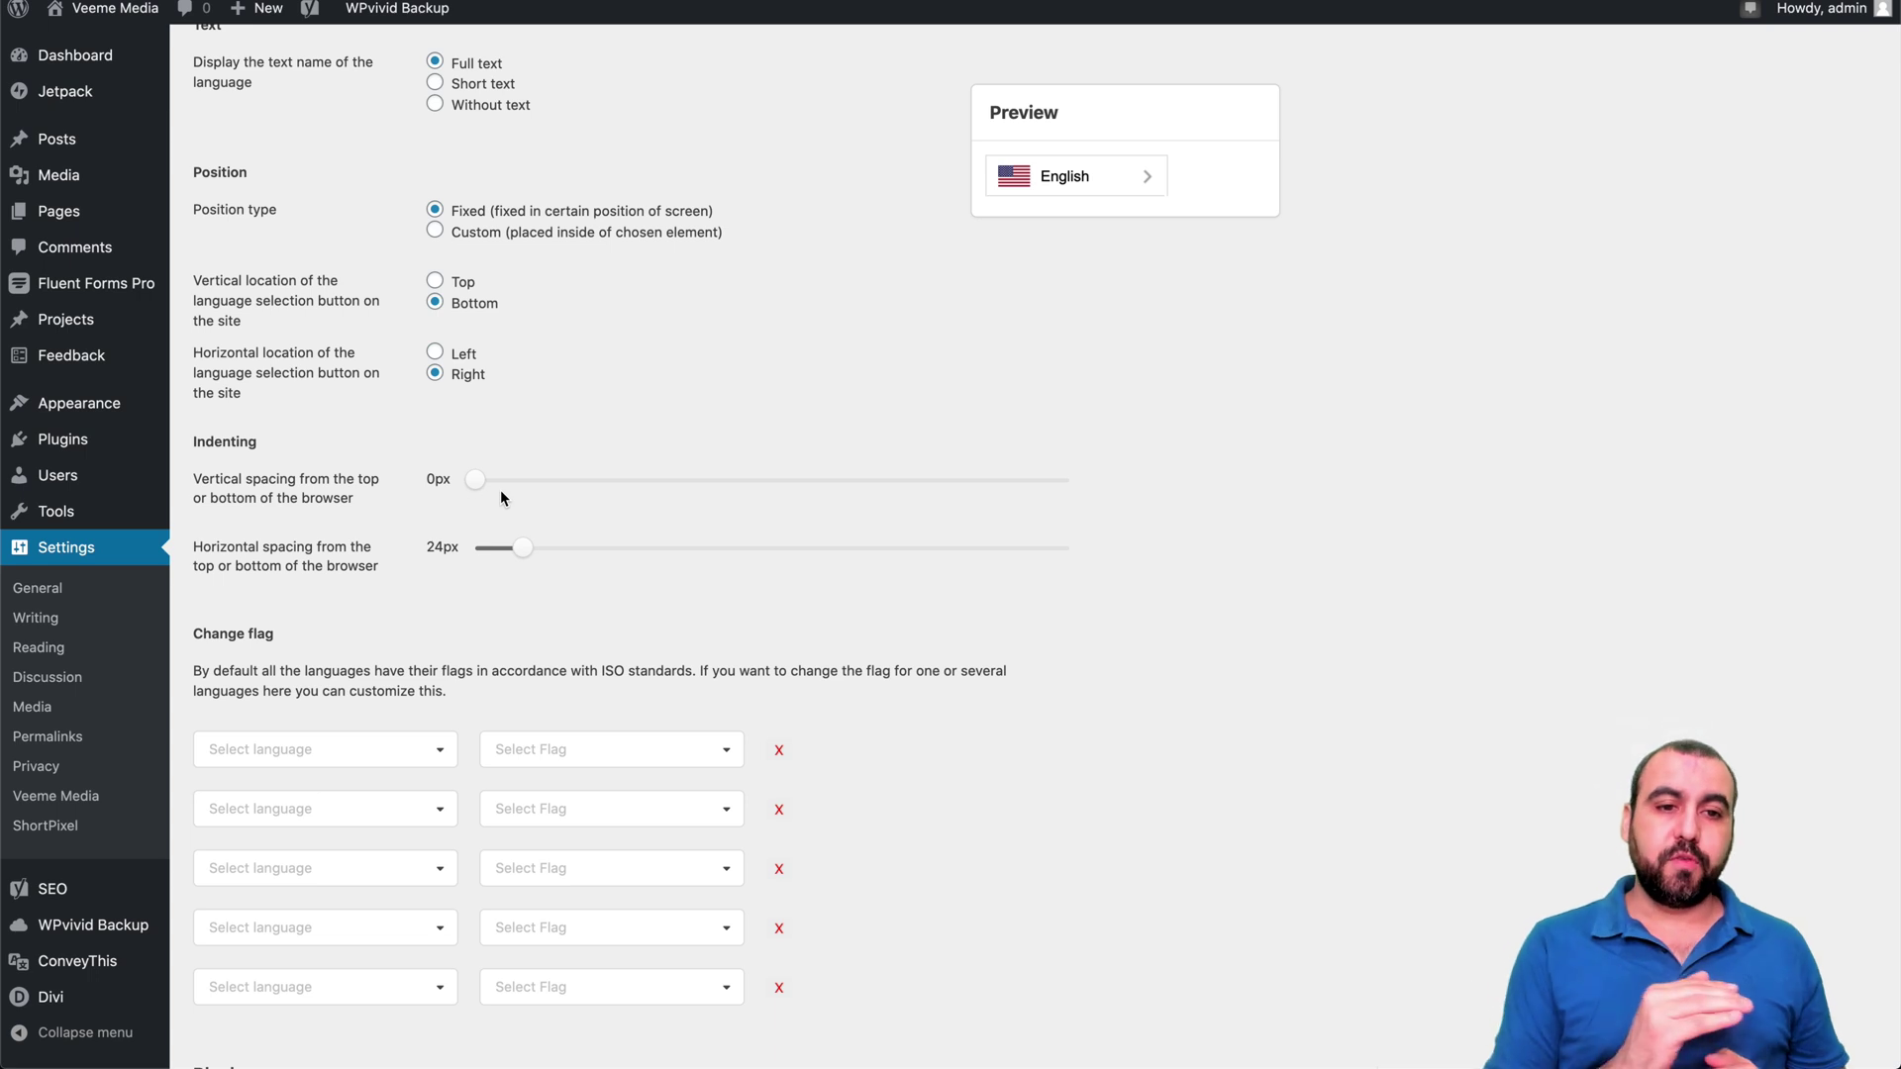
pyautogui.moveTo(475, 480)
pyautogui.mouseDown()
pyautogui.moveTo(716, 485)
pyautogui.moveTo(483, 480)
pyautogui.mouseUp()
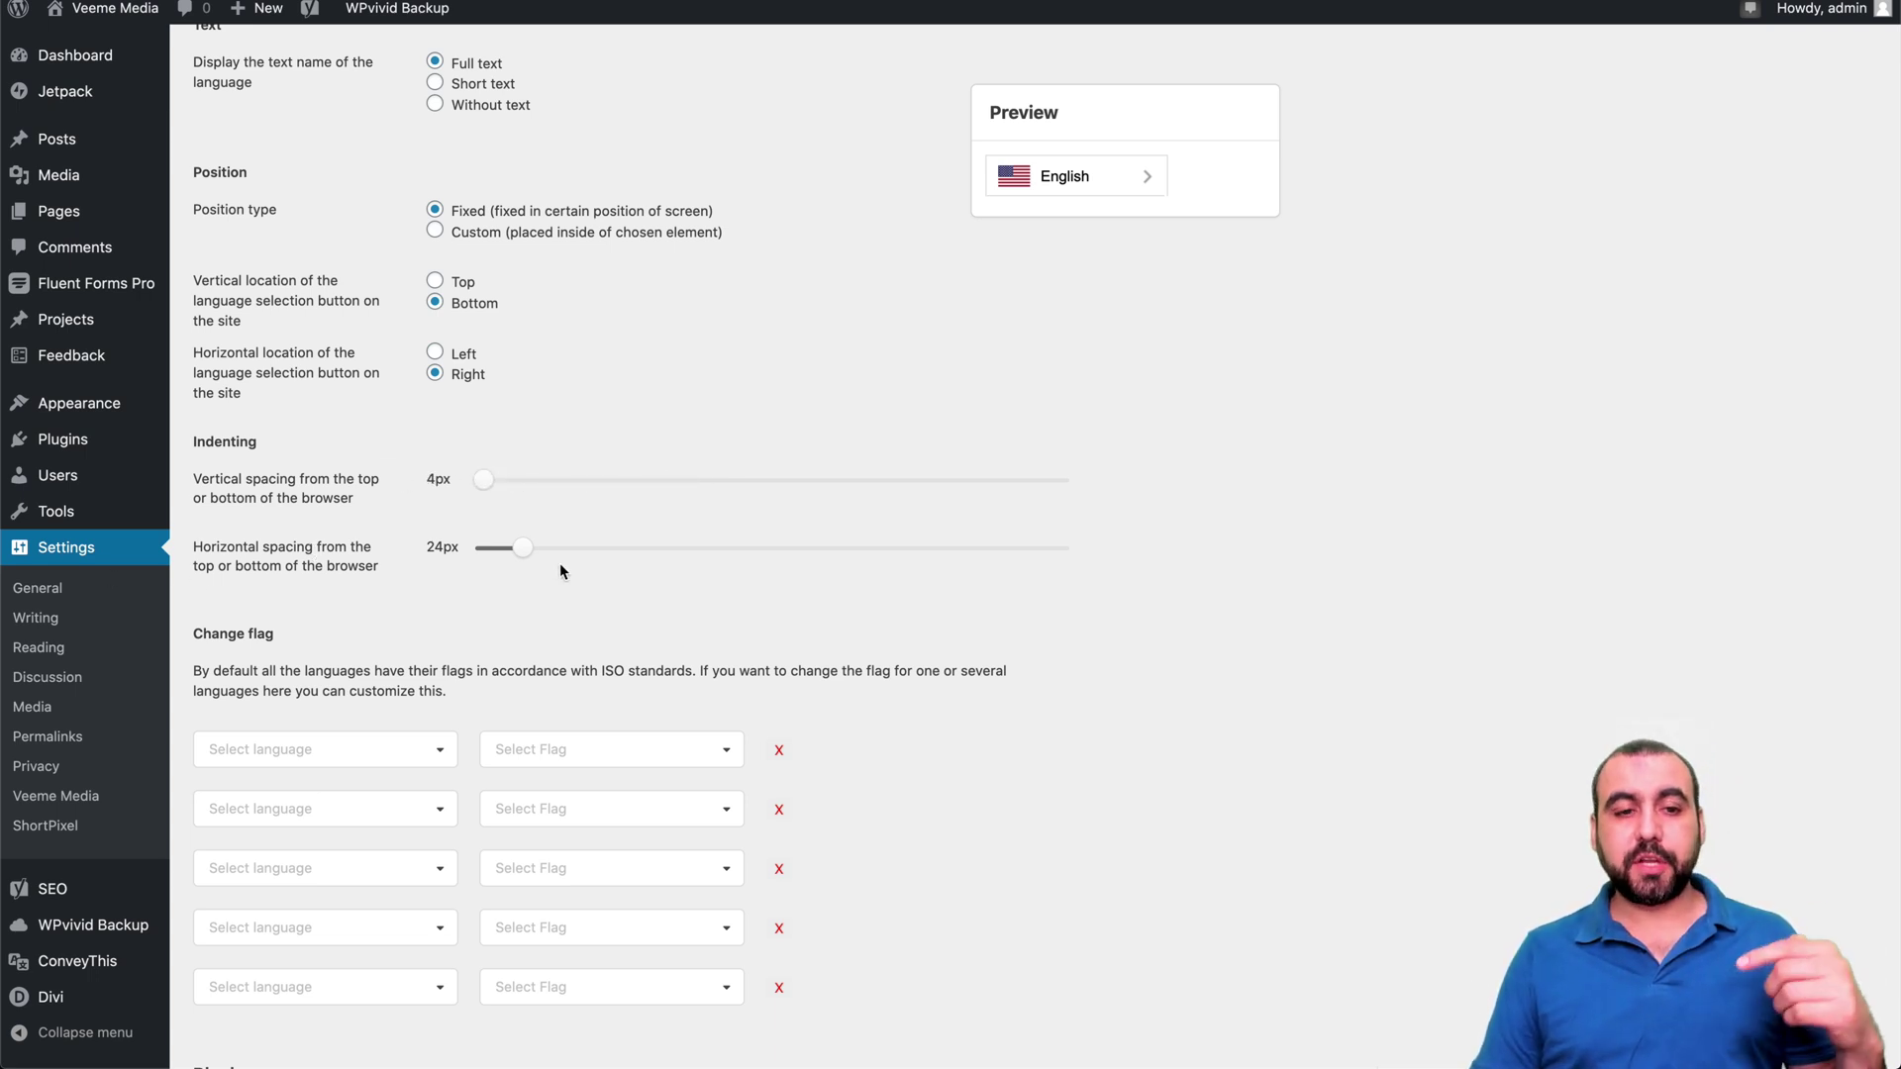
pyautogui.moveTo(483, 481)
pyautogui.mouseDown()
pyautogui.moveTo(679, 485)
pyautogui.moveTo(484, 485)
pyautogui.mouseUp()
# Choose English under Change flag and give it the United Kingdom flag.
pyautogui.scroll(-3, 350, 662)
pyautogui.click(330, 614)
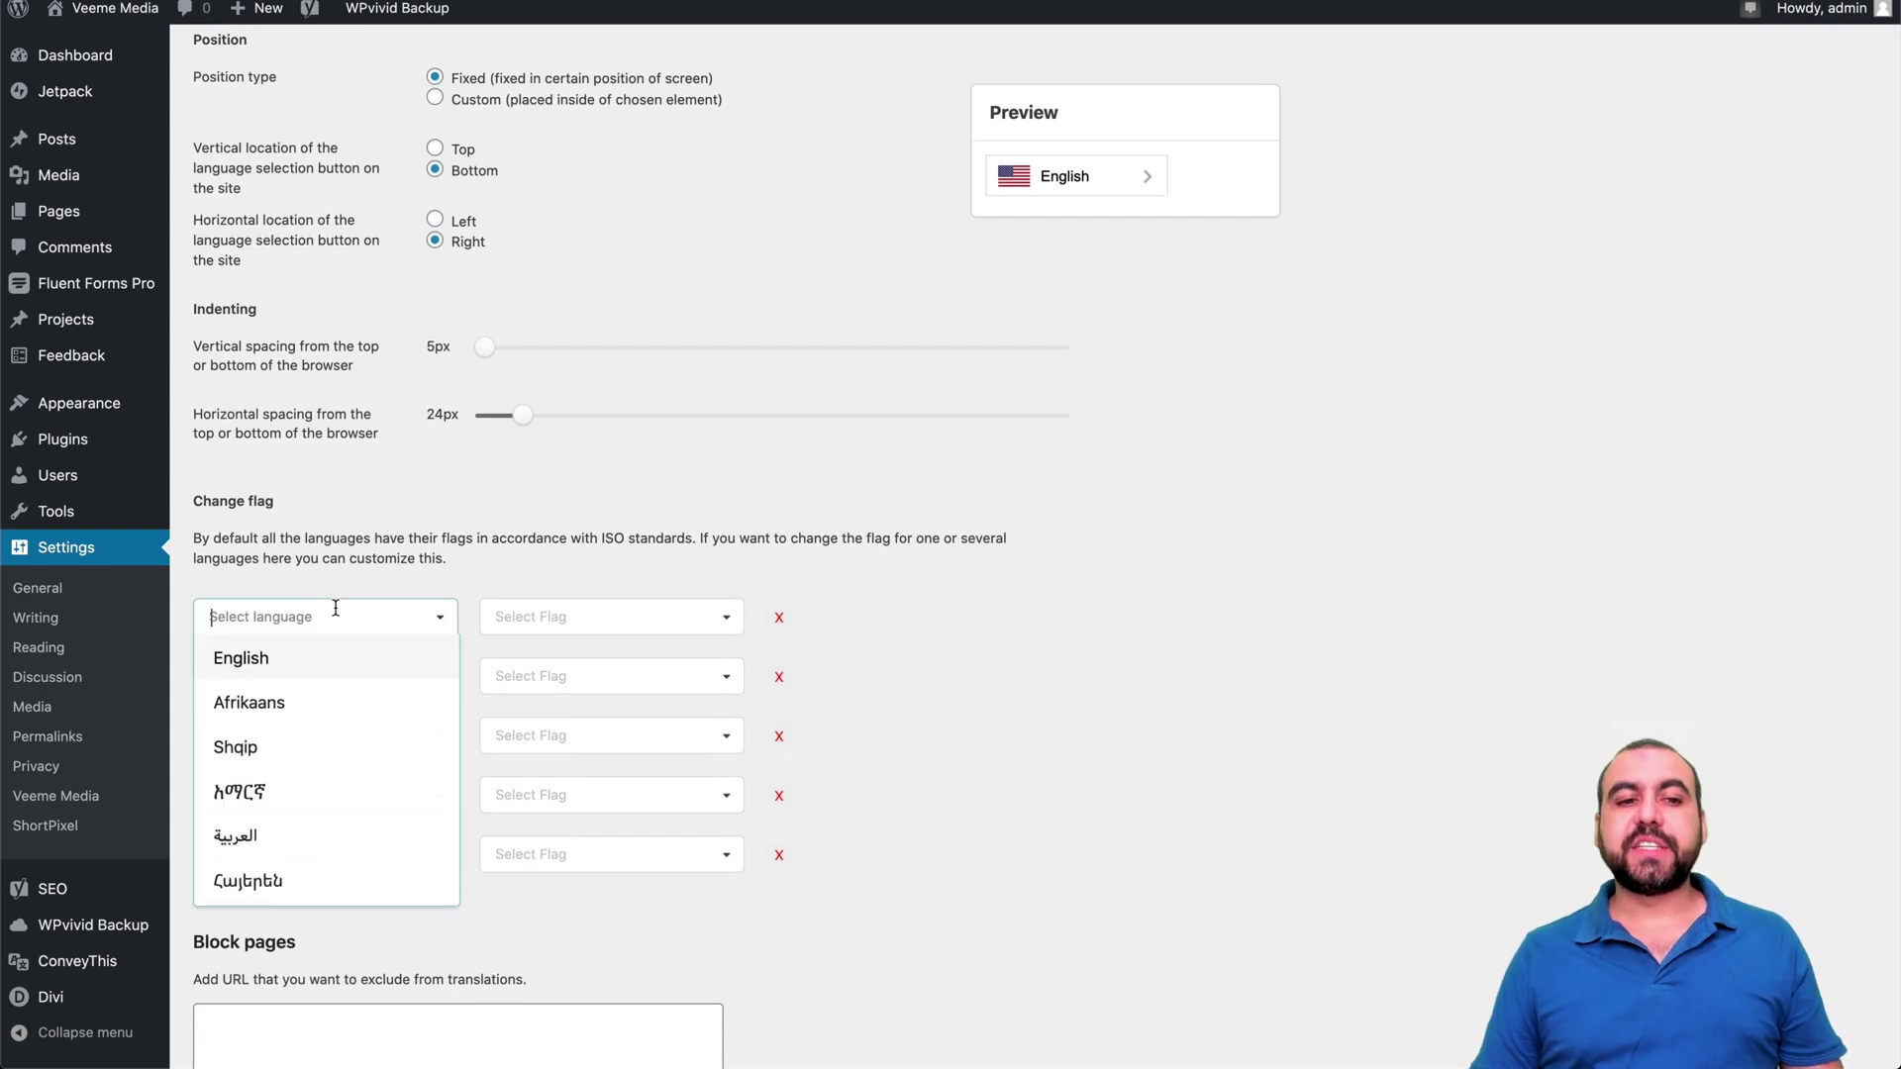
pyautogui.scroll(-3, 416, 601)
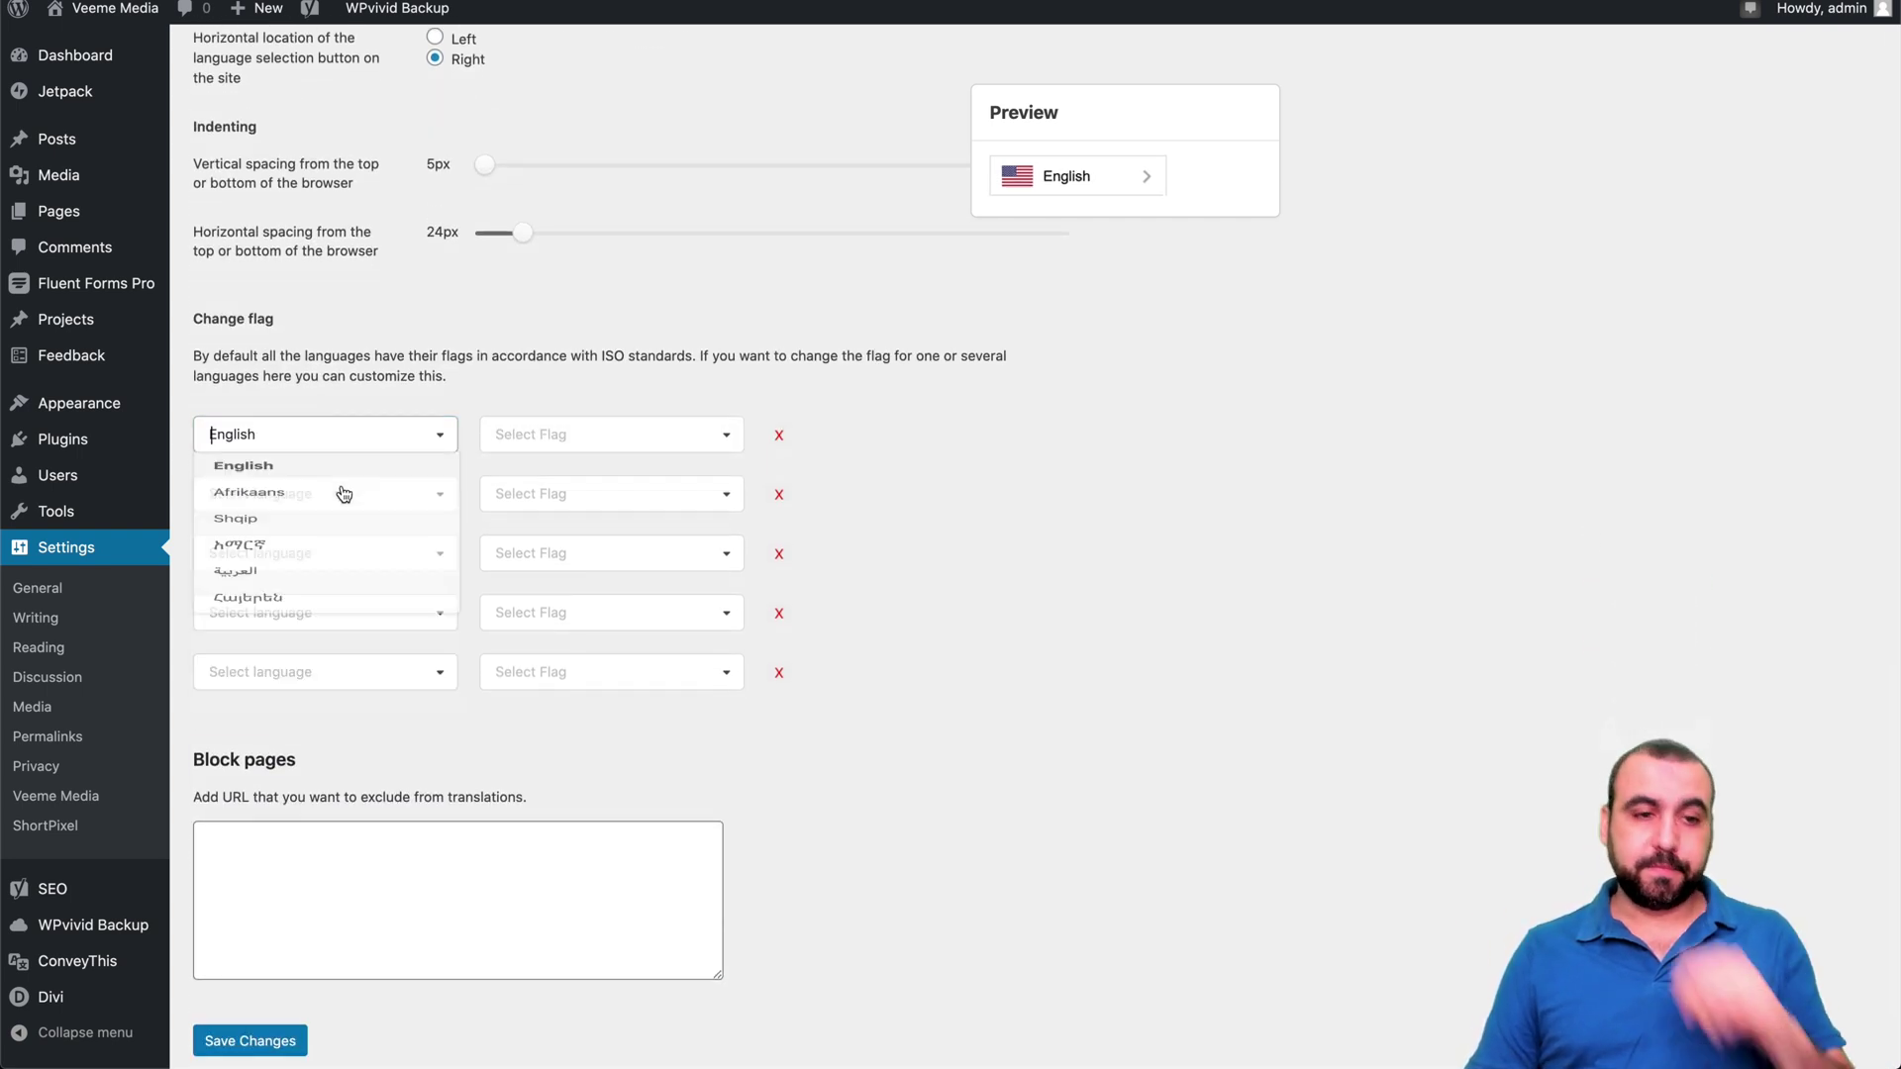
pyautogui.click(594, 432)
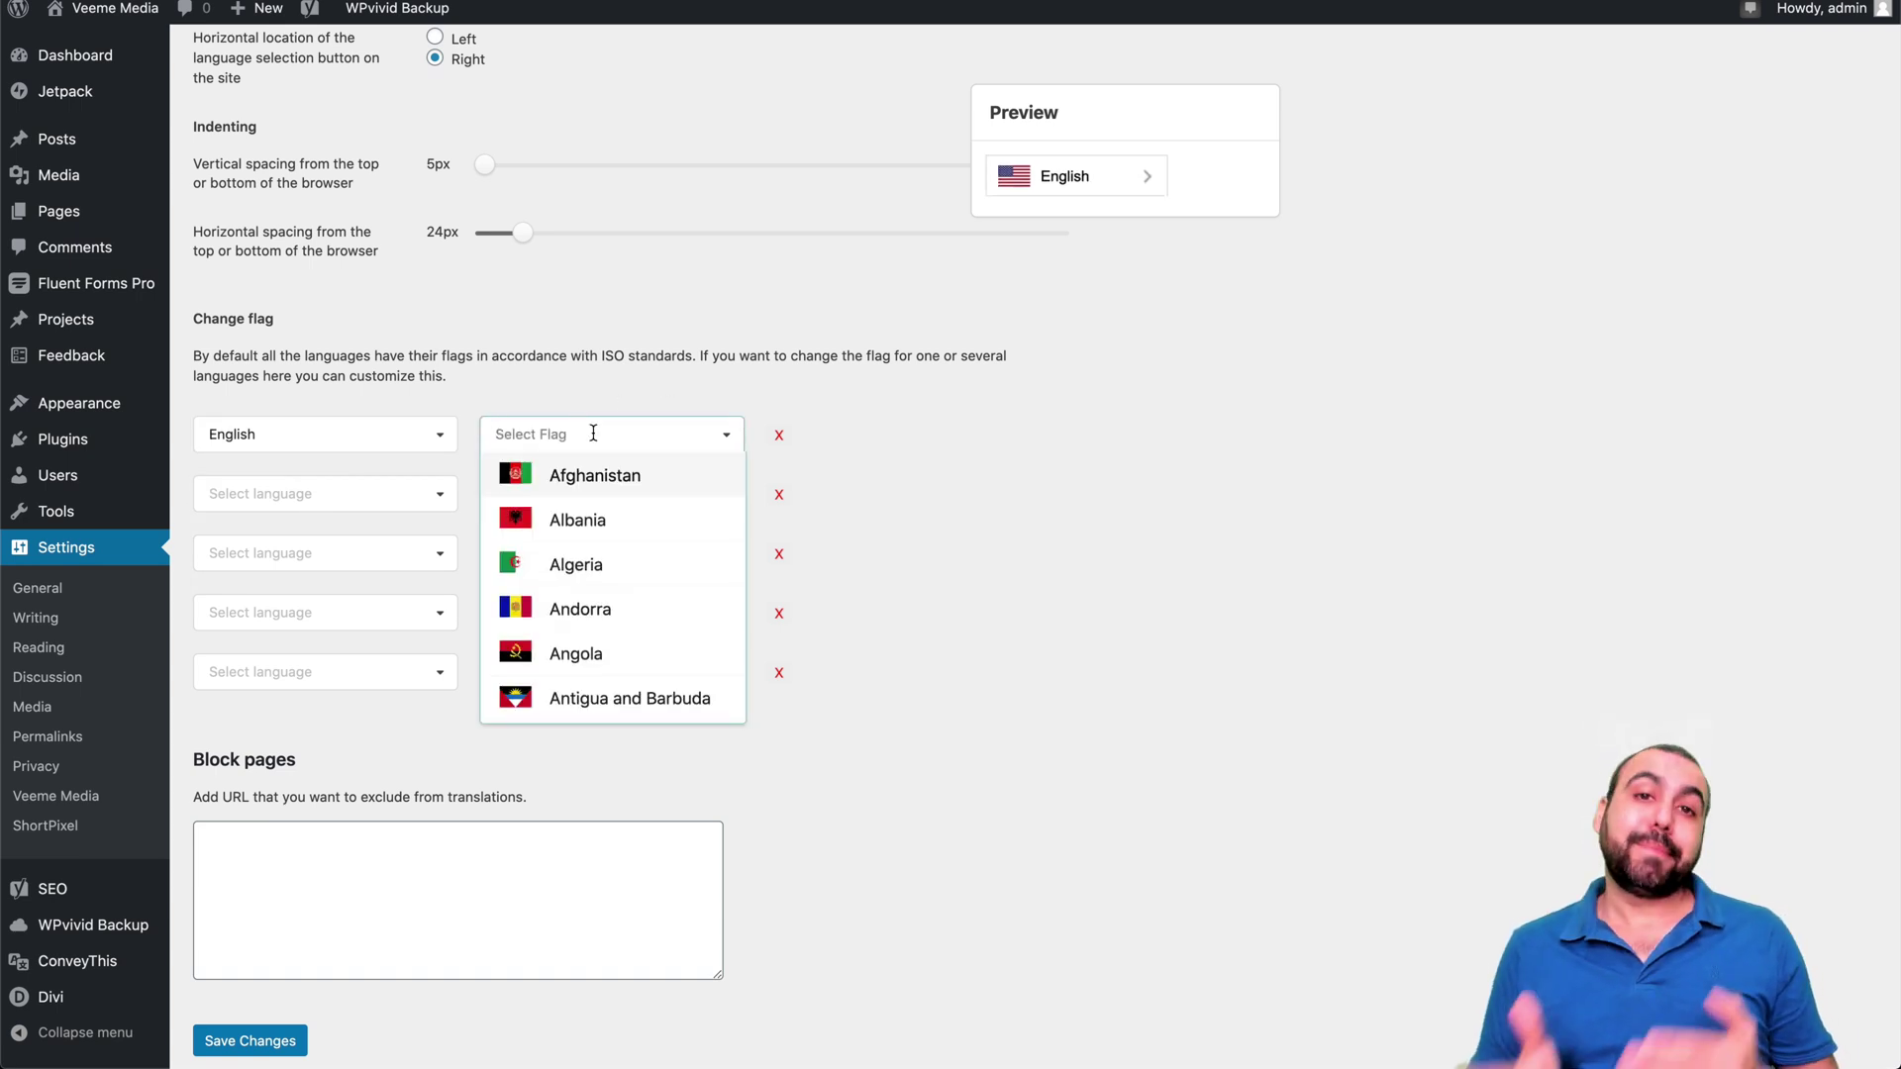
pyautogui.write('uni')
pyautogui.click(632, 513)
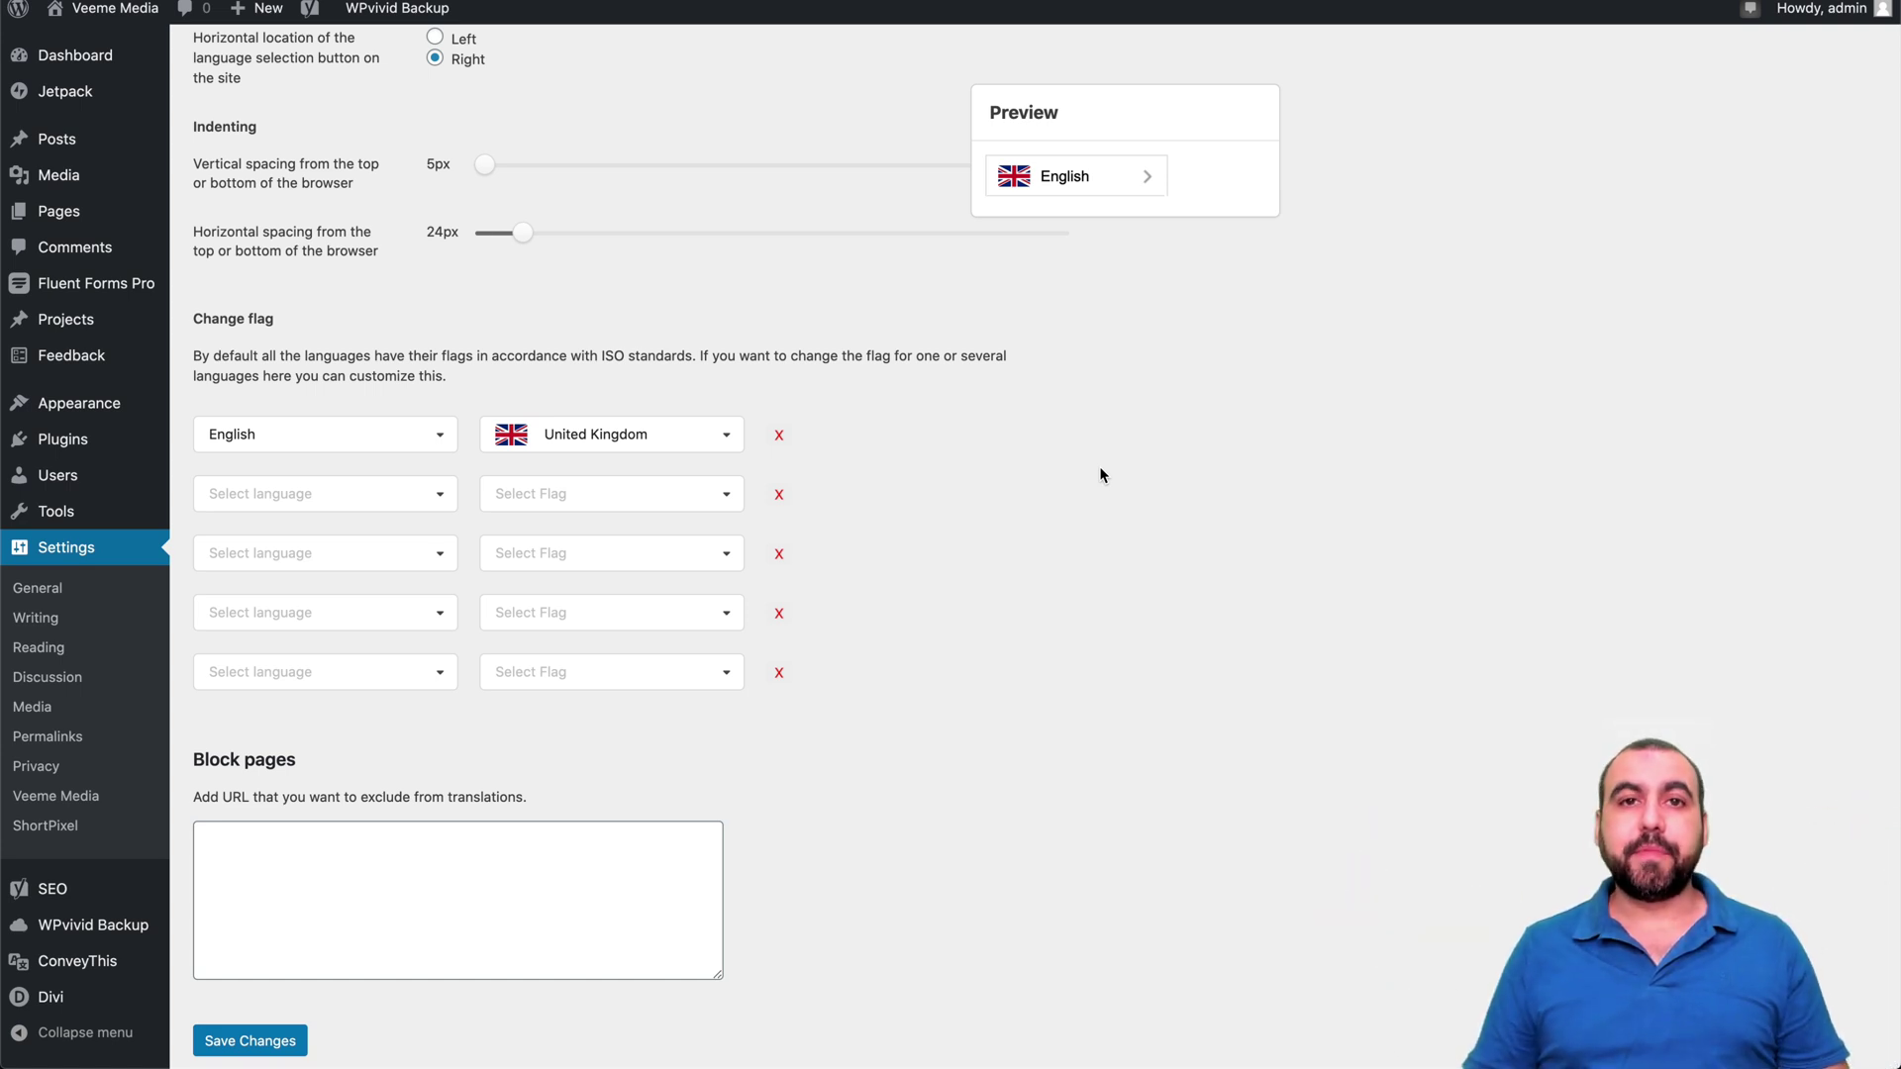
# Switch English's flag to Australia and check the preview switcher.
pyautogui.click(663, 431)
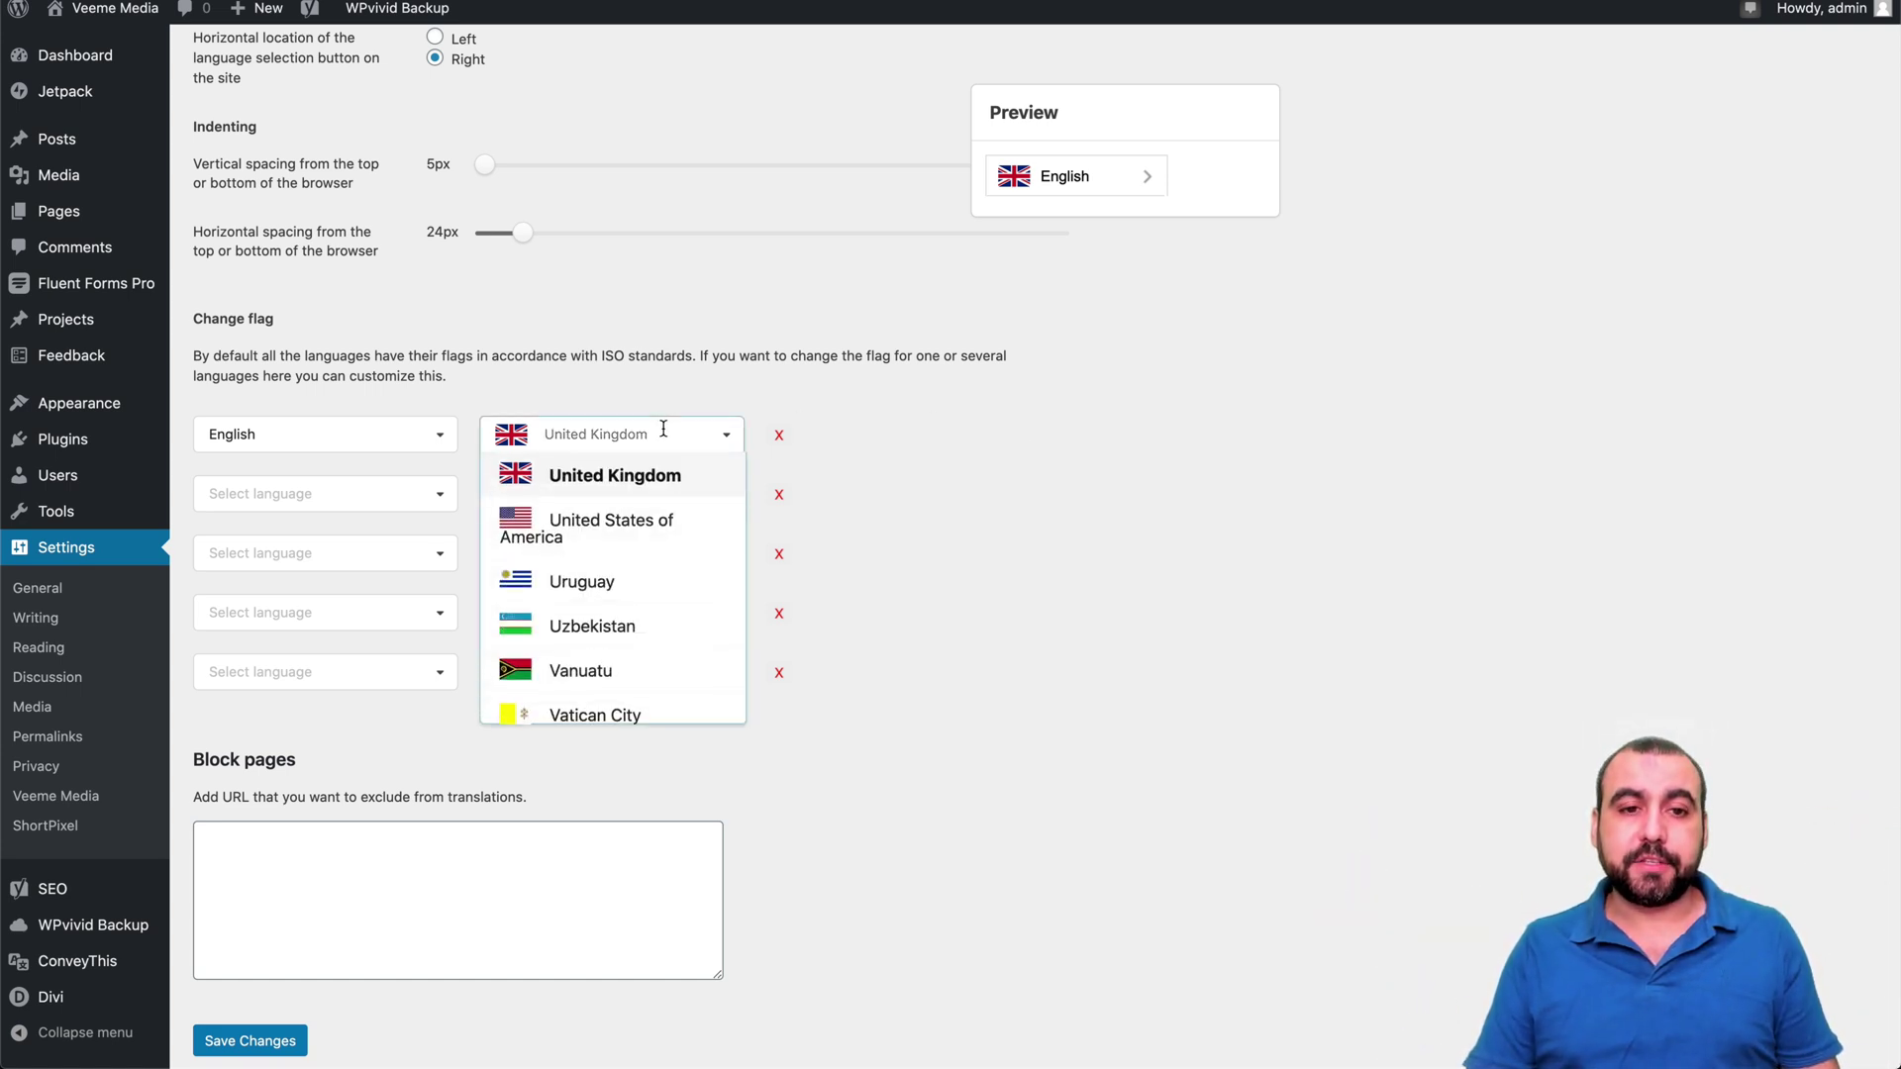
pyautogui.write('aus')
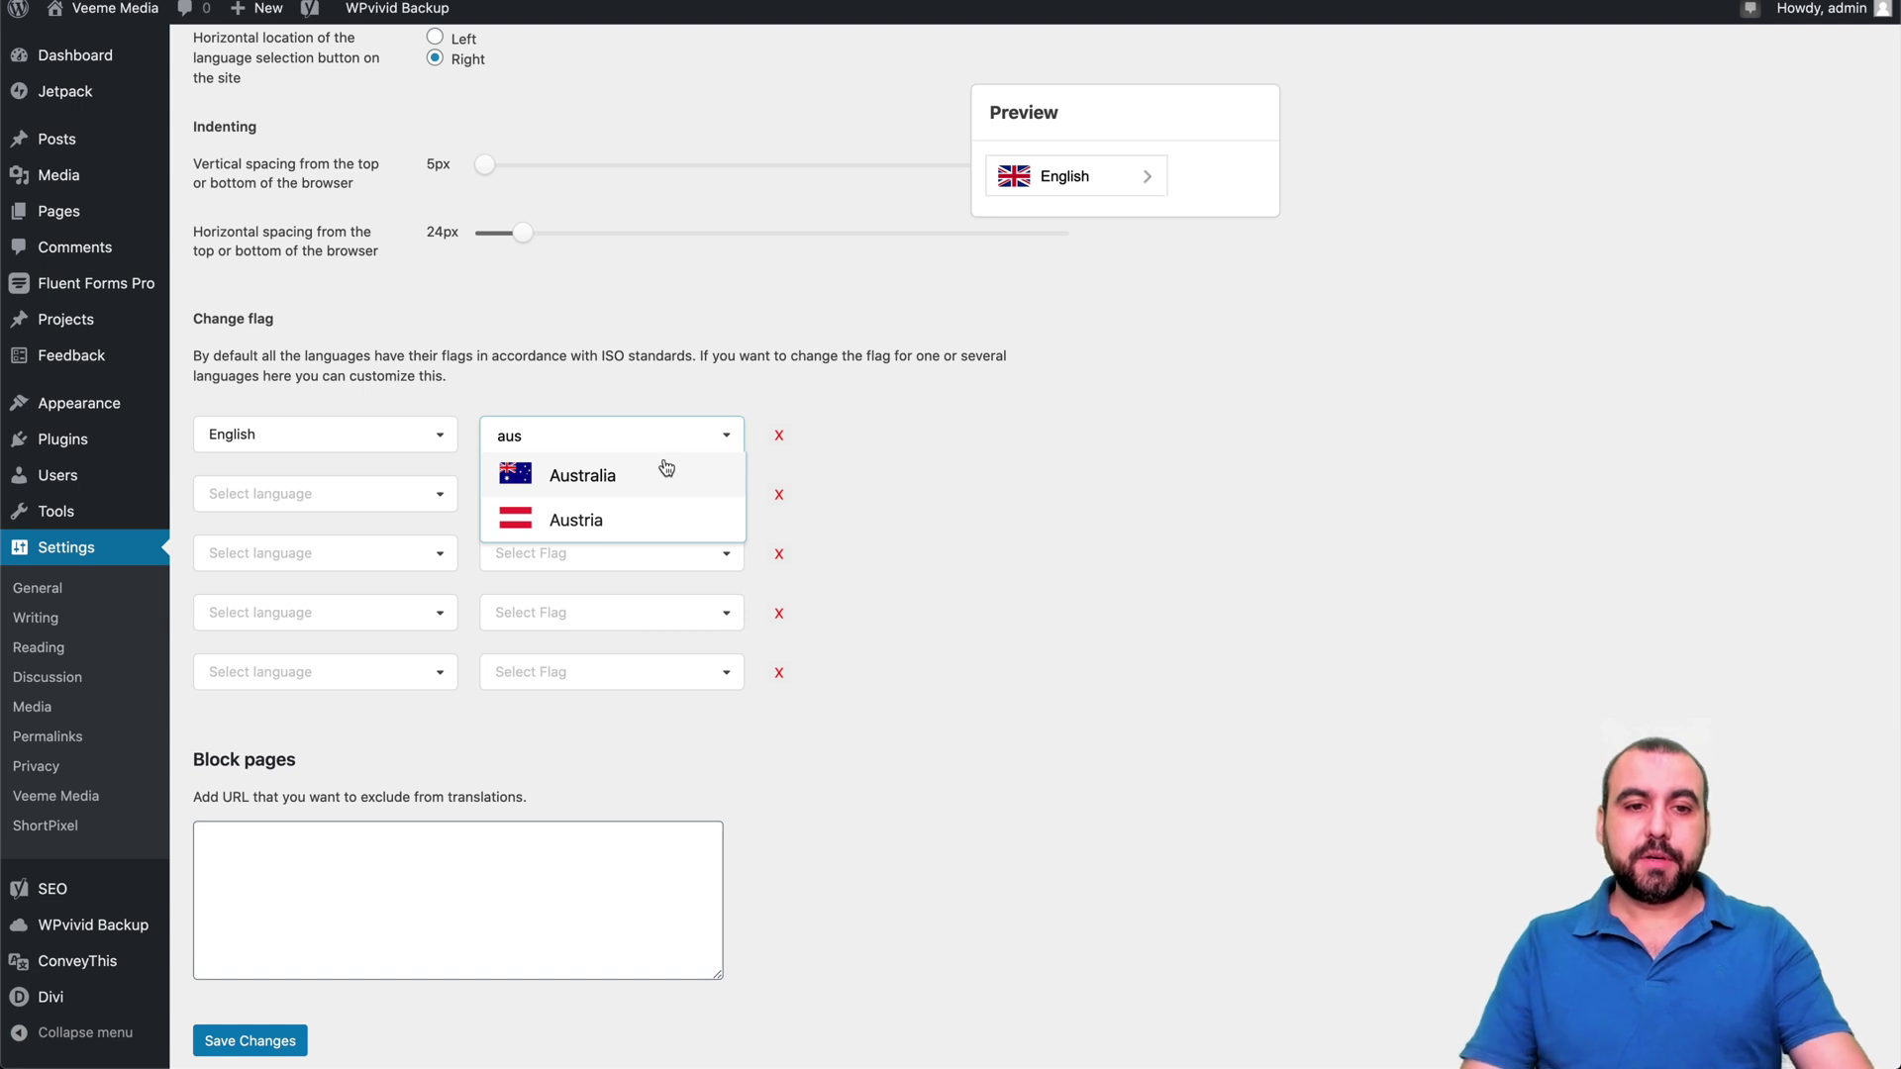
pyautogui.click(667, 471)
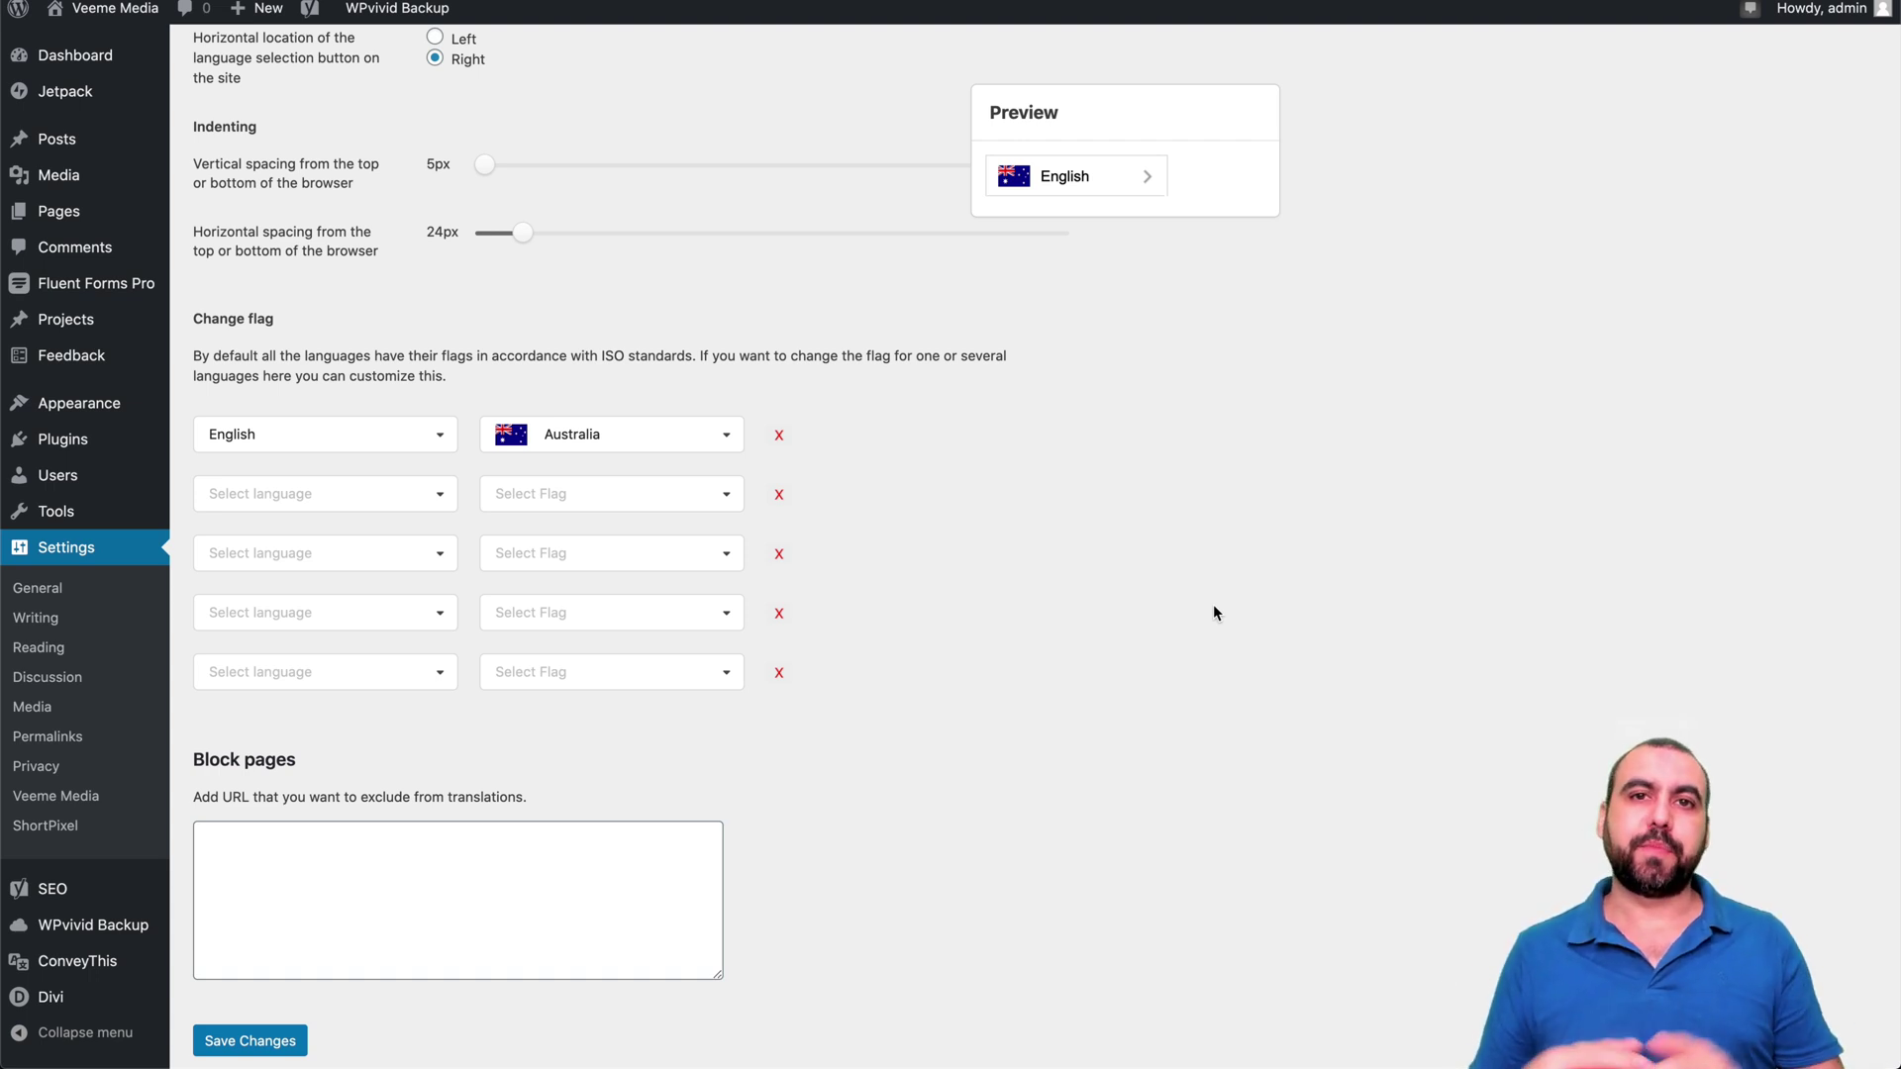
pyautogui.scroll(-3, 1213, 606)
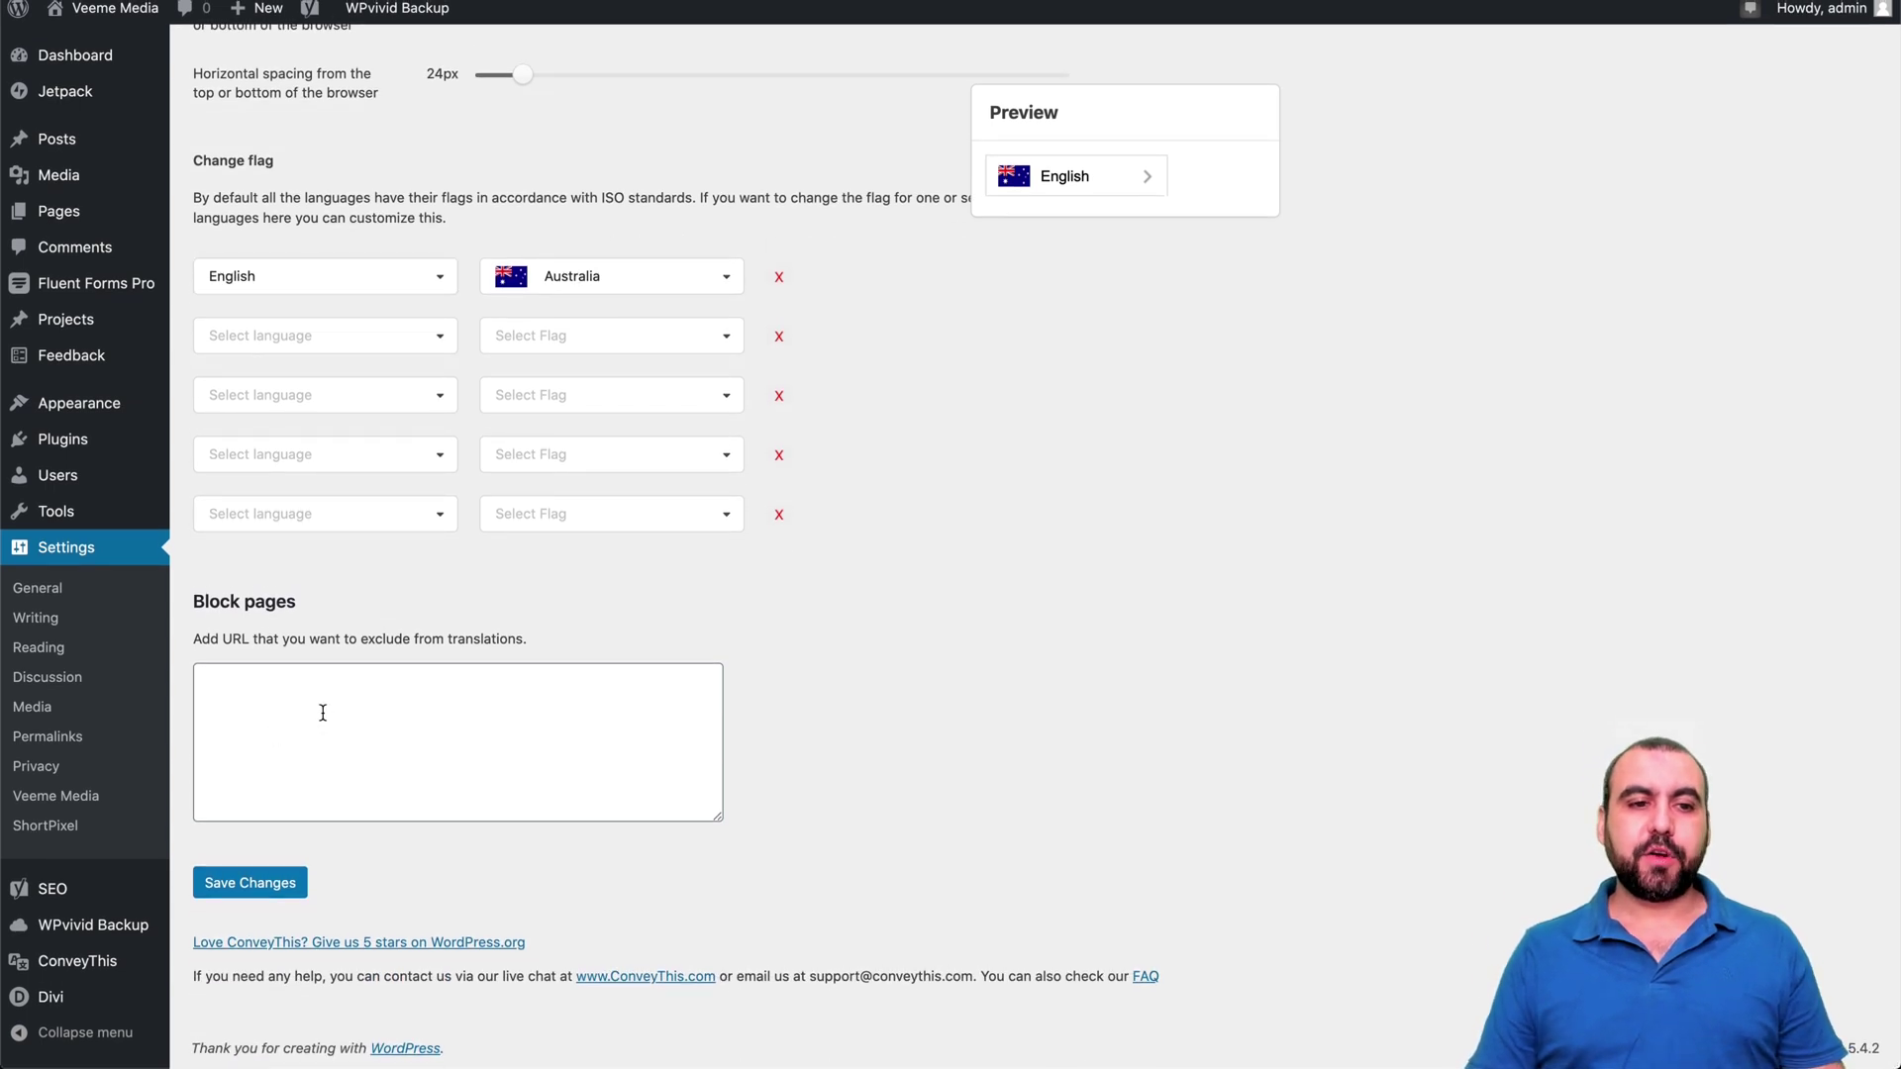
pyautogui.click(327, 711)
pyautogui.moveTo(202, 638); pyautogui.dragTo(577, 649)
pyautogui.click(475, 694)
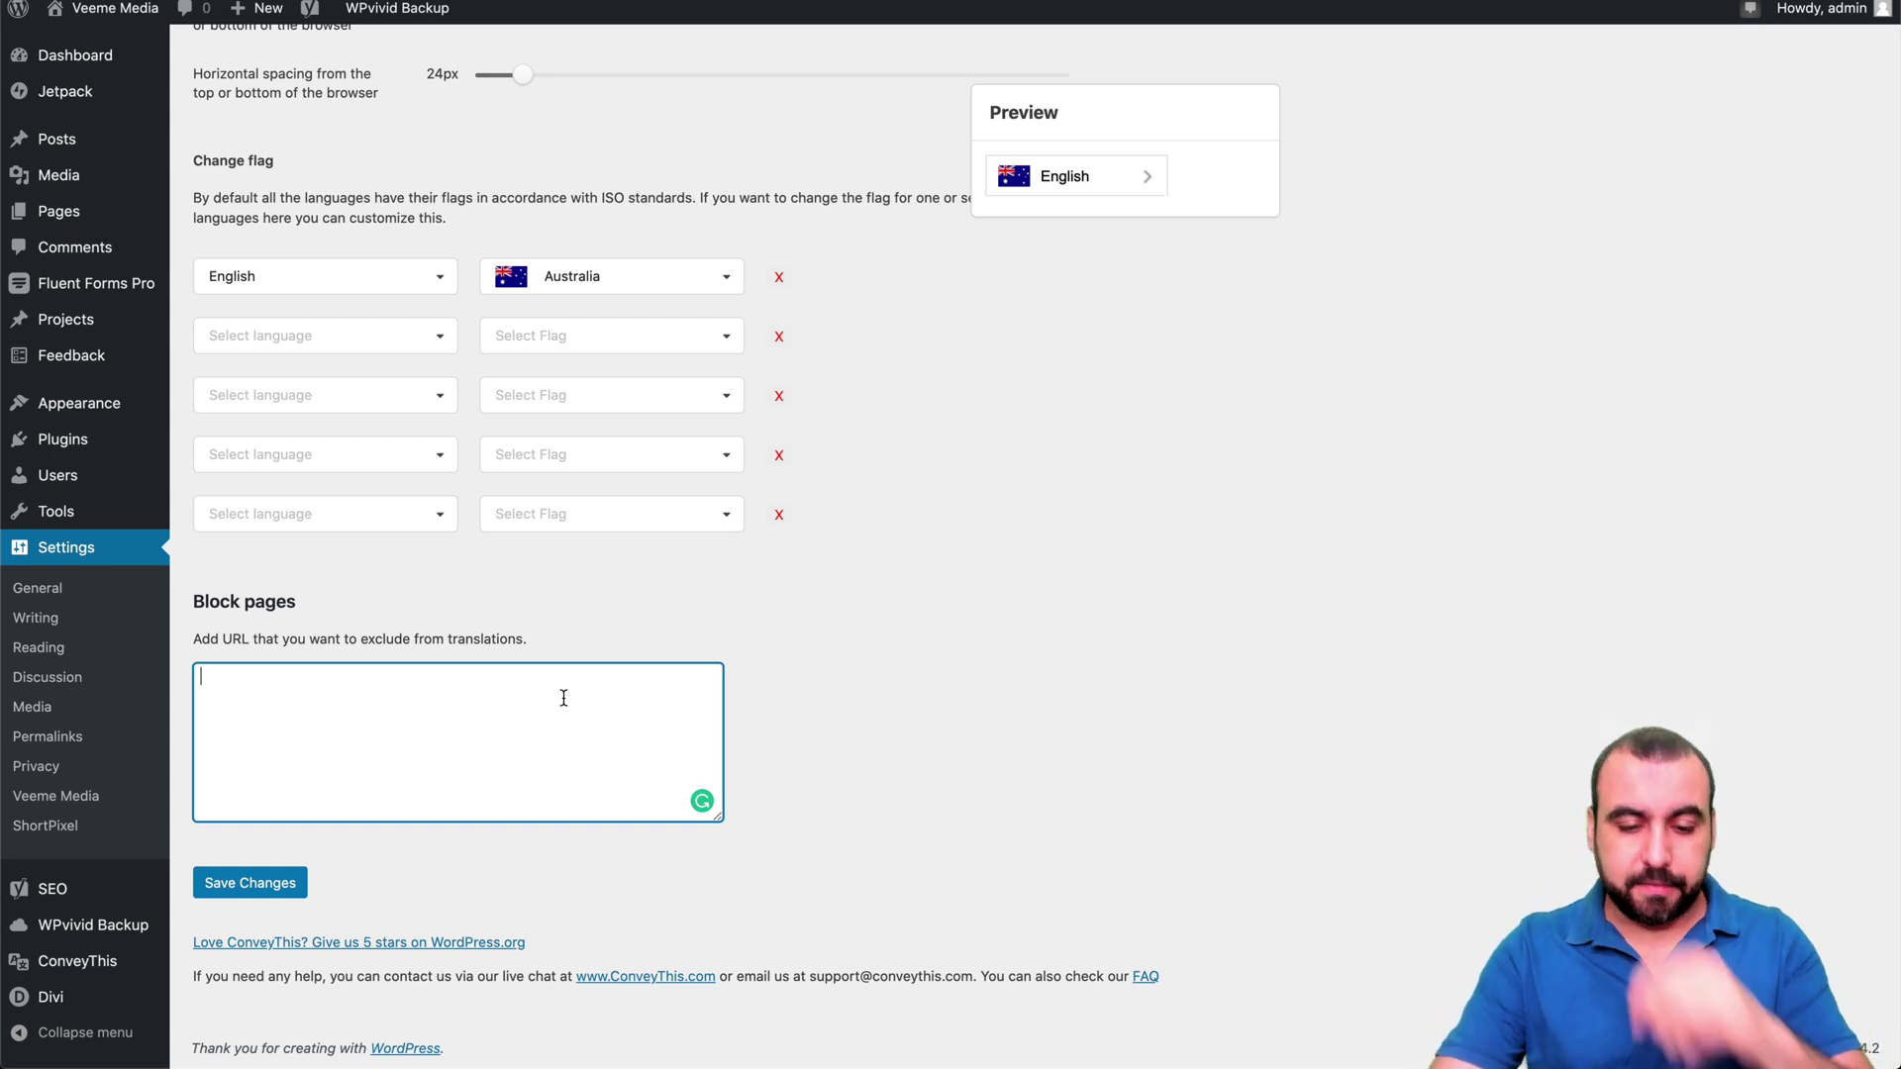
pyautogui.write('https://veemedia.dev')
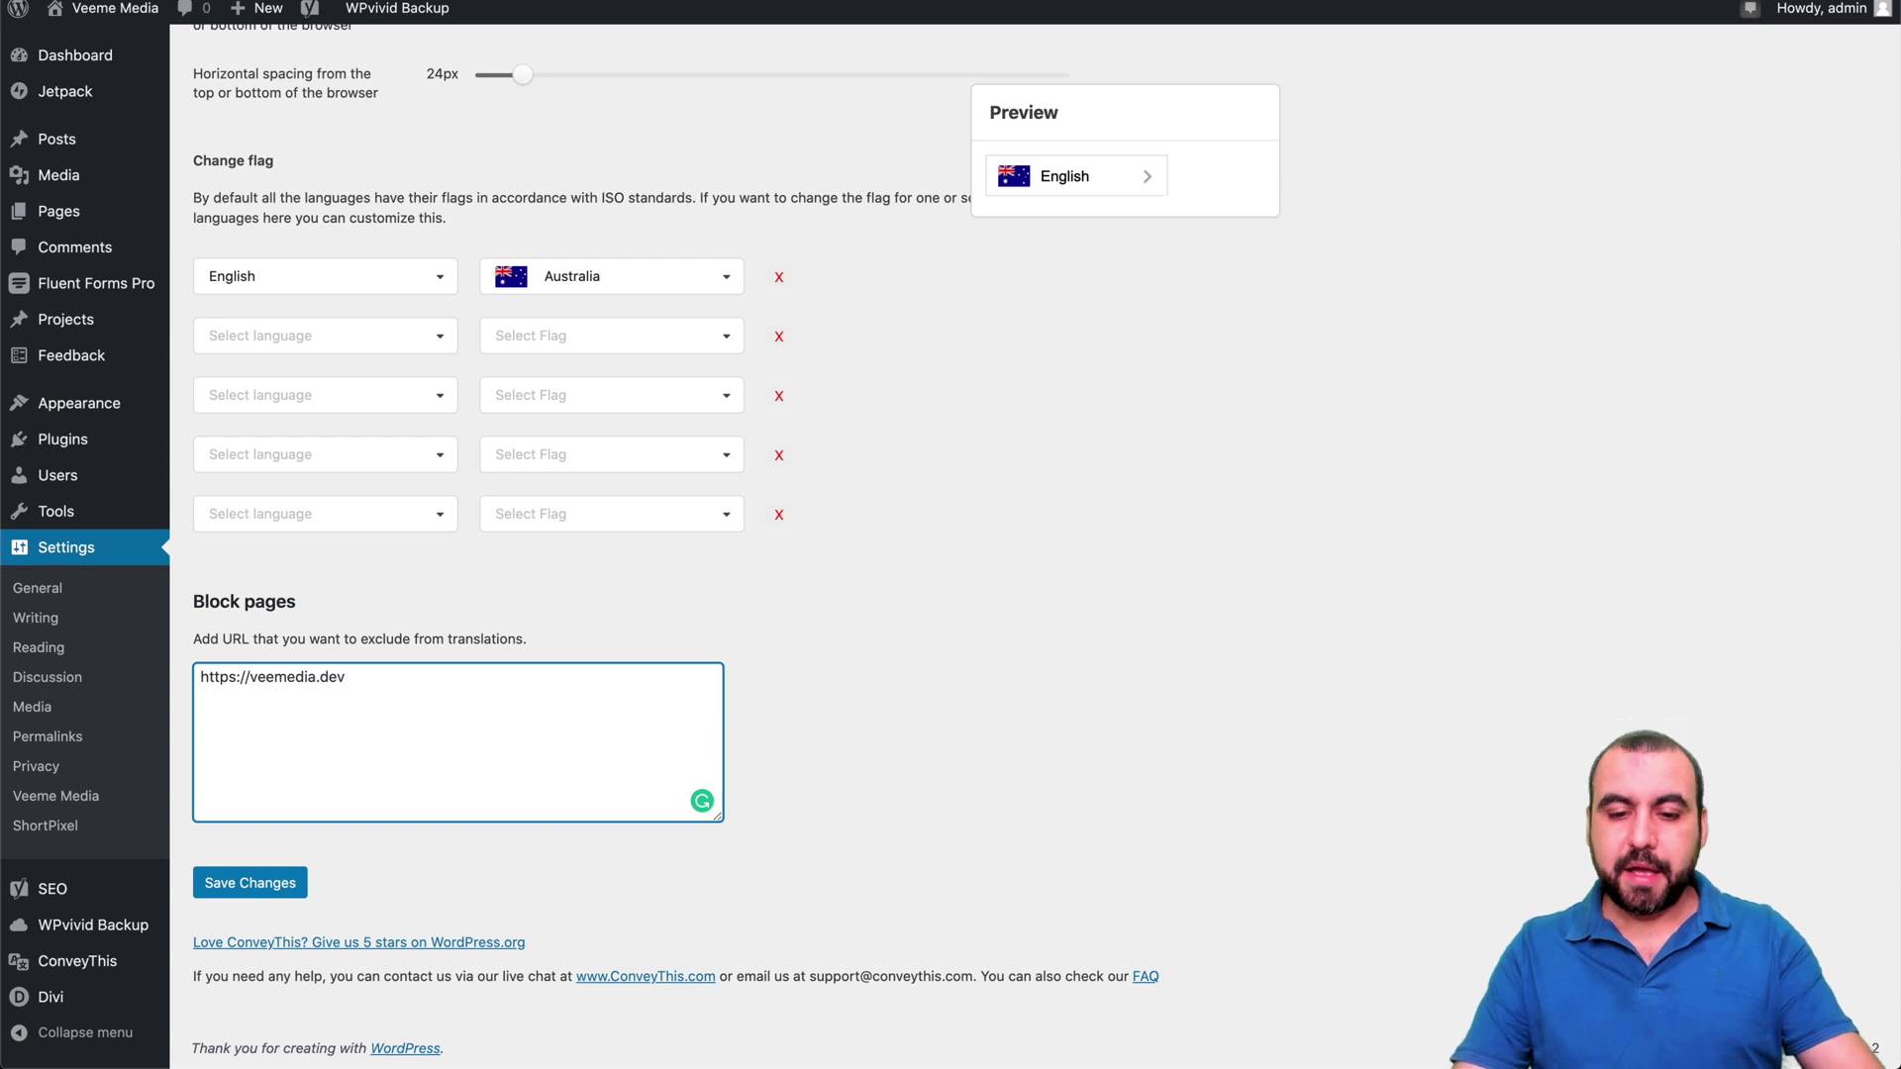
pyautogui.write('/blog')
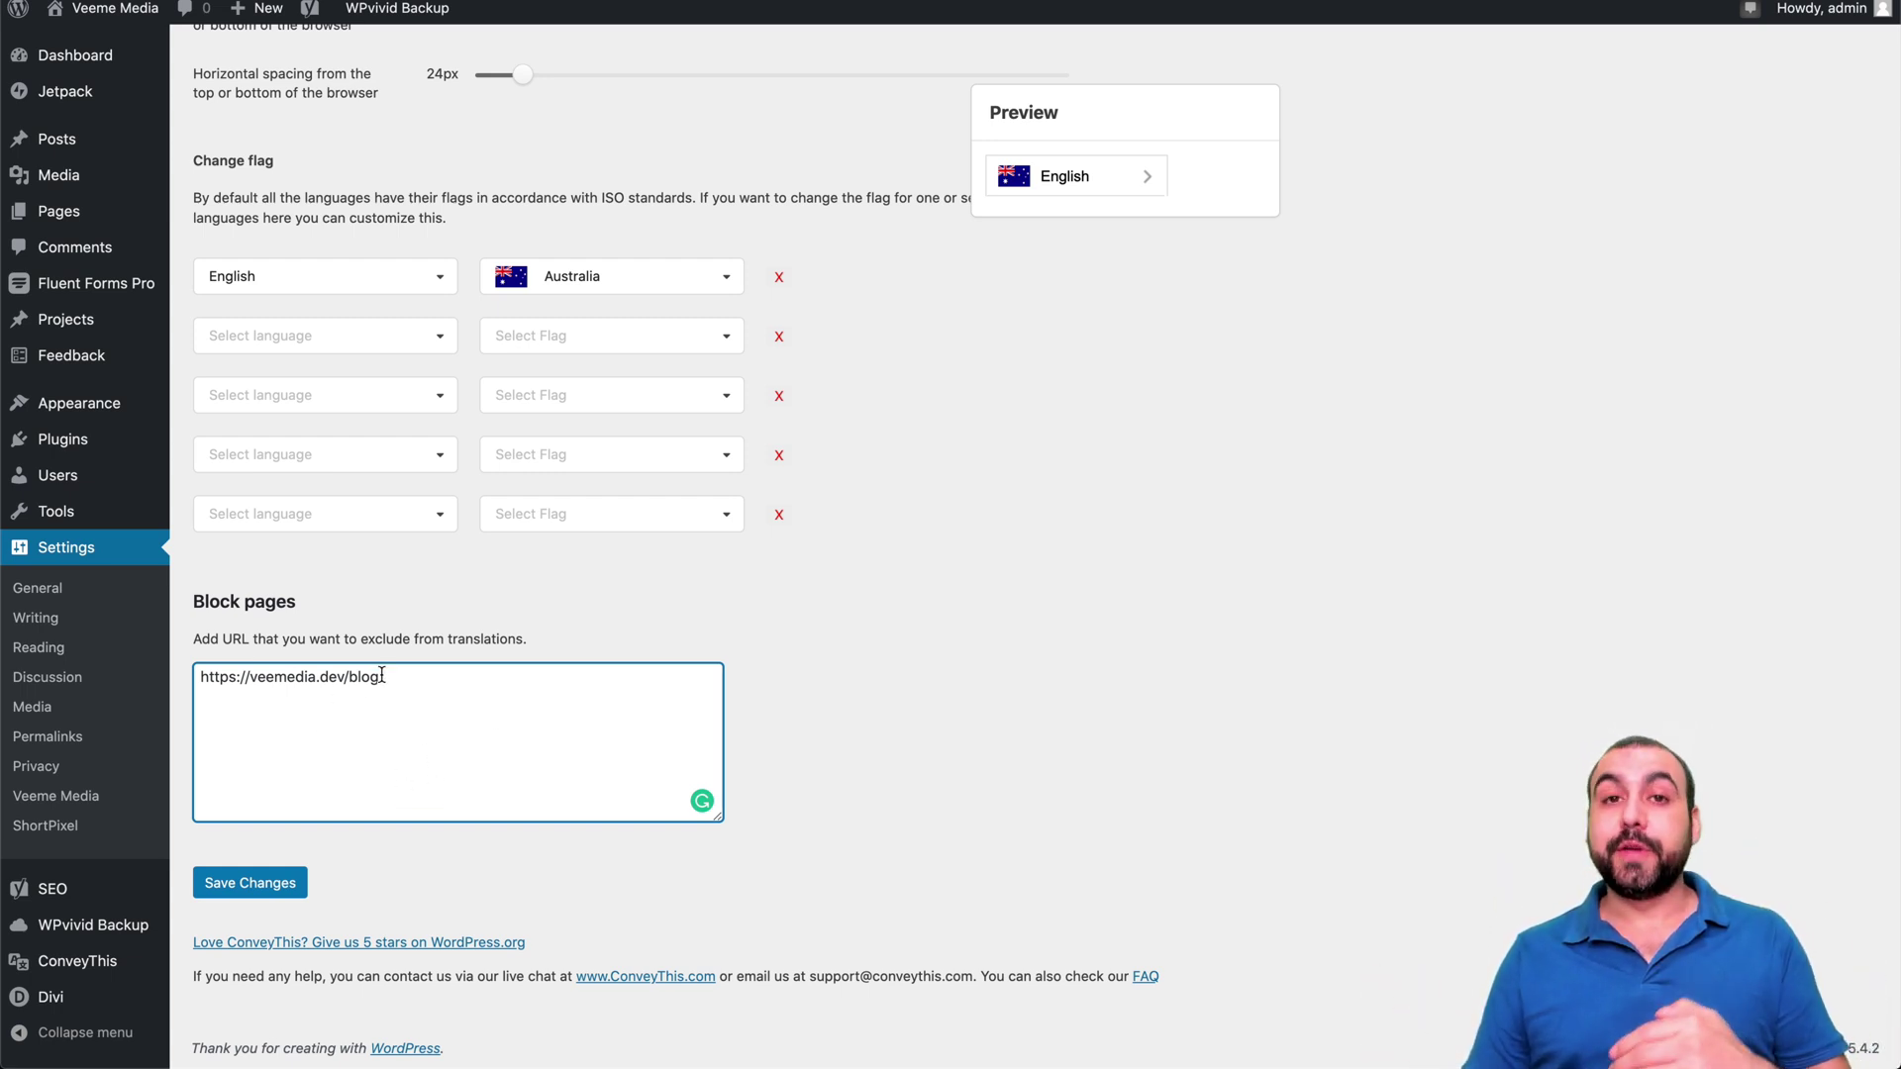
pyautogui.moveTo(382, 676); pyautogui.dragTo(200, 676)
pyautogui.press('BackSpace')
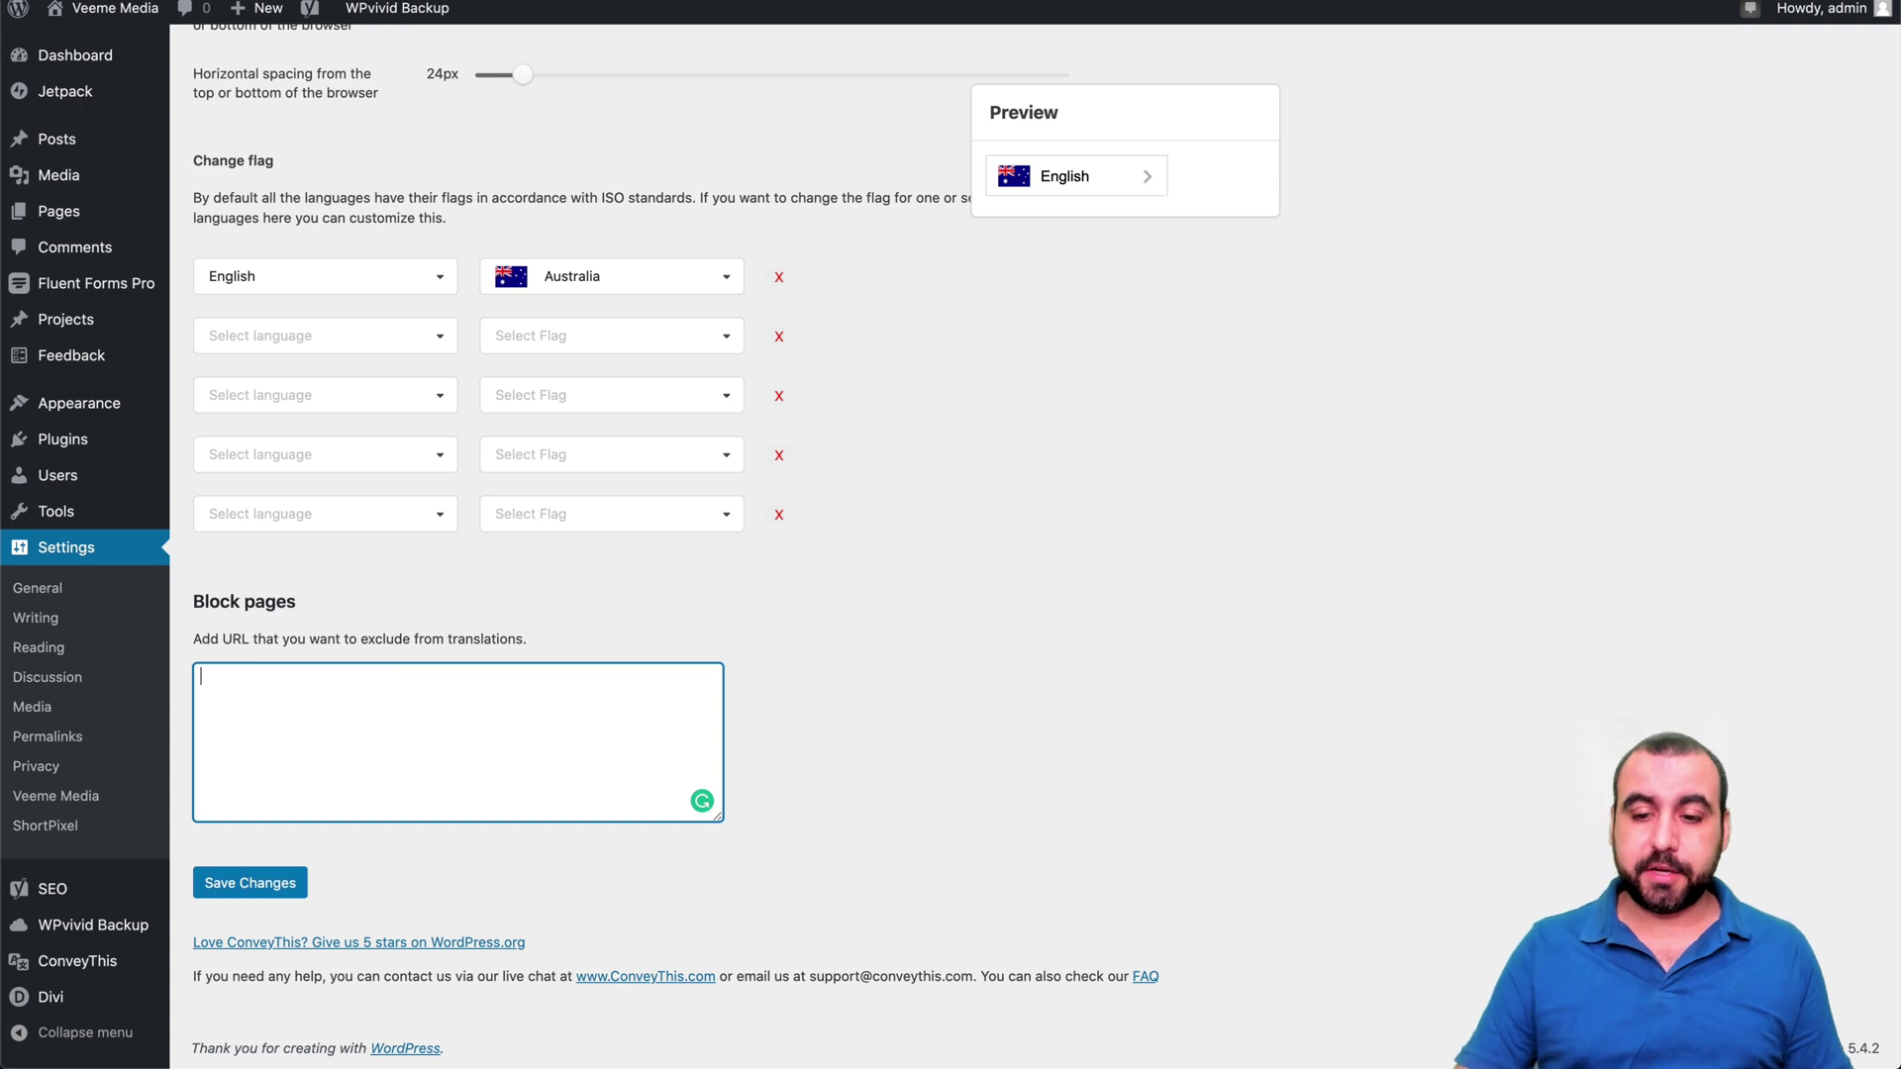
pyautogui.click(691, 594)
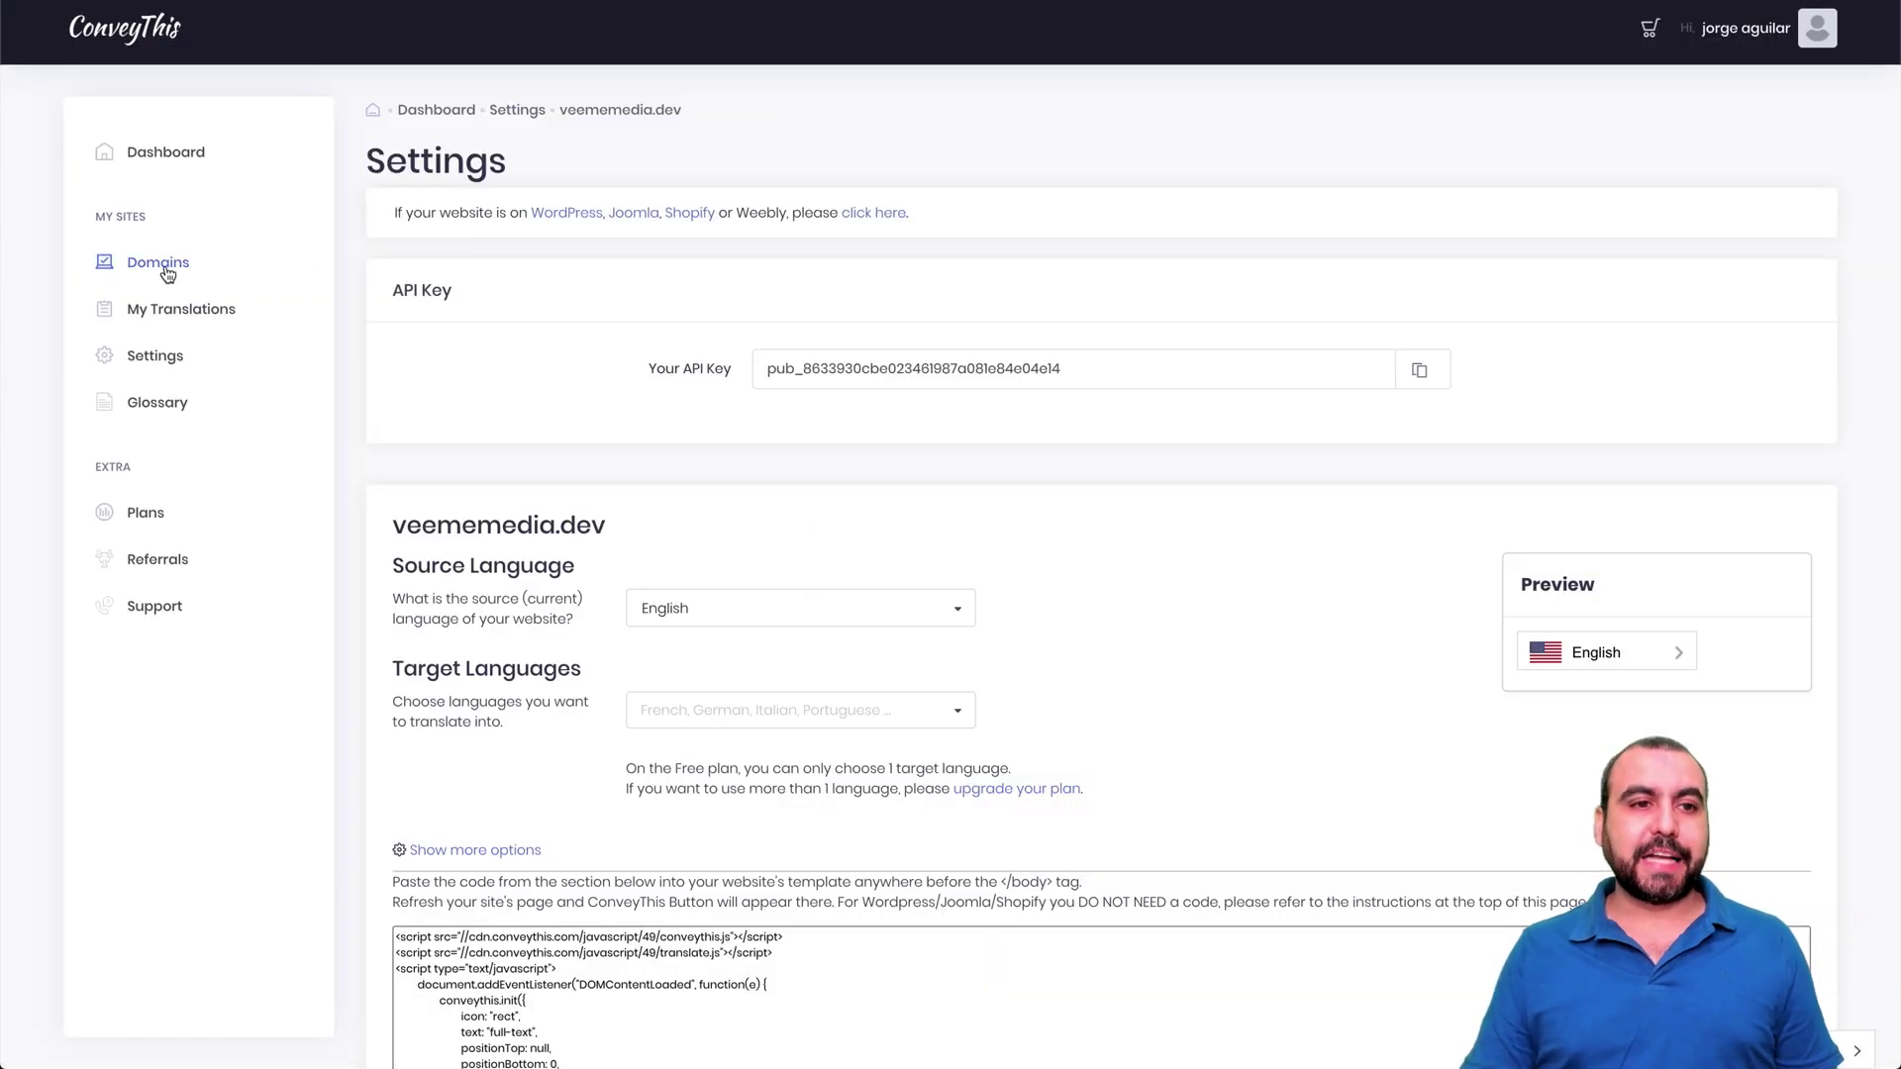
# Open Domains and highlight veememedia.dev with its English-to-Spanish language pair.
pyautogui.click(166, 274)
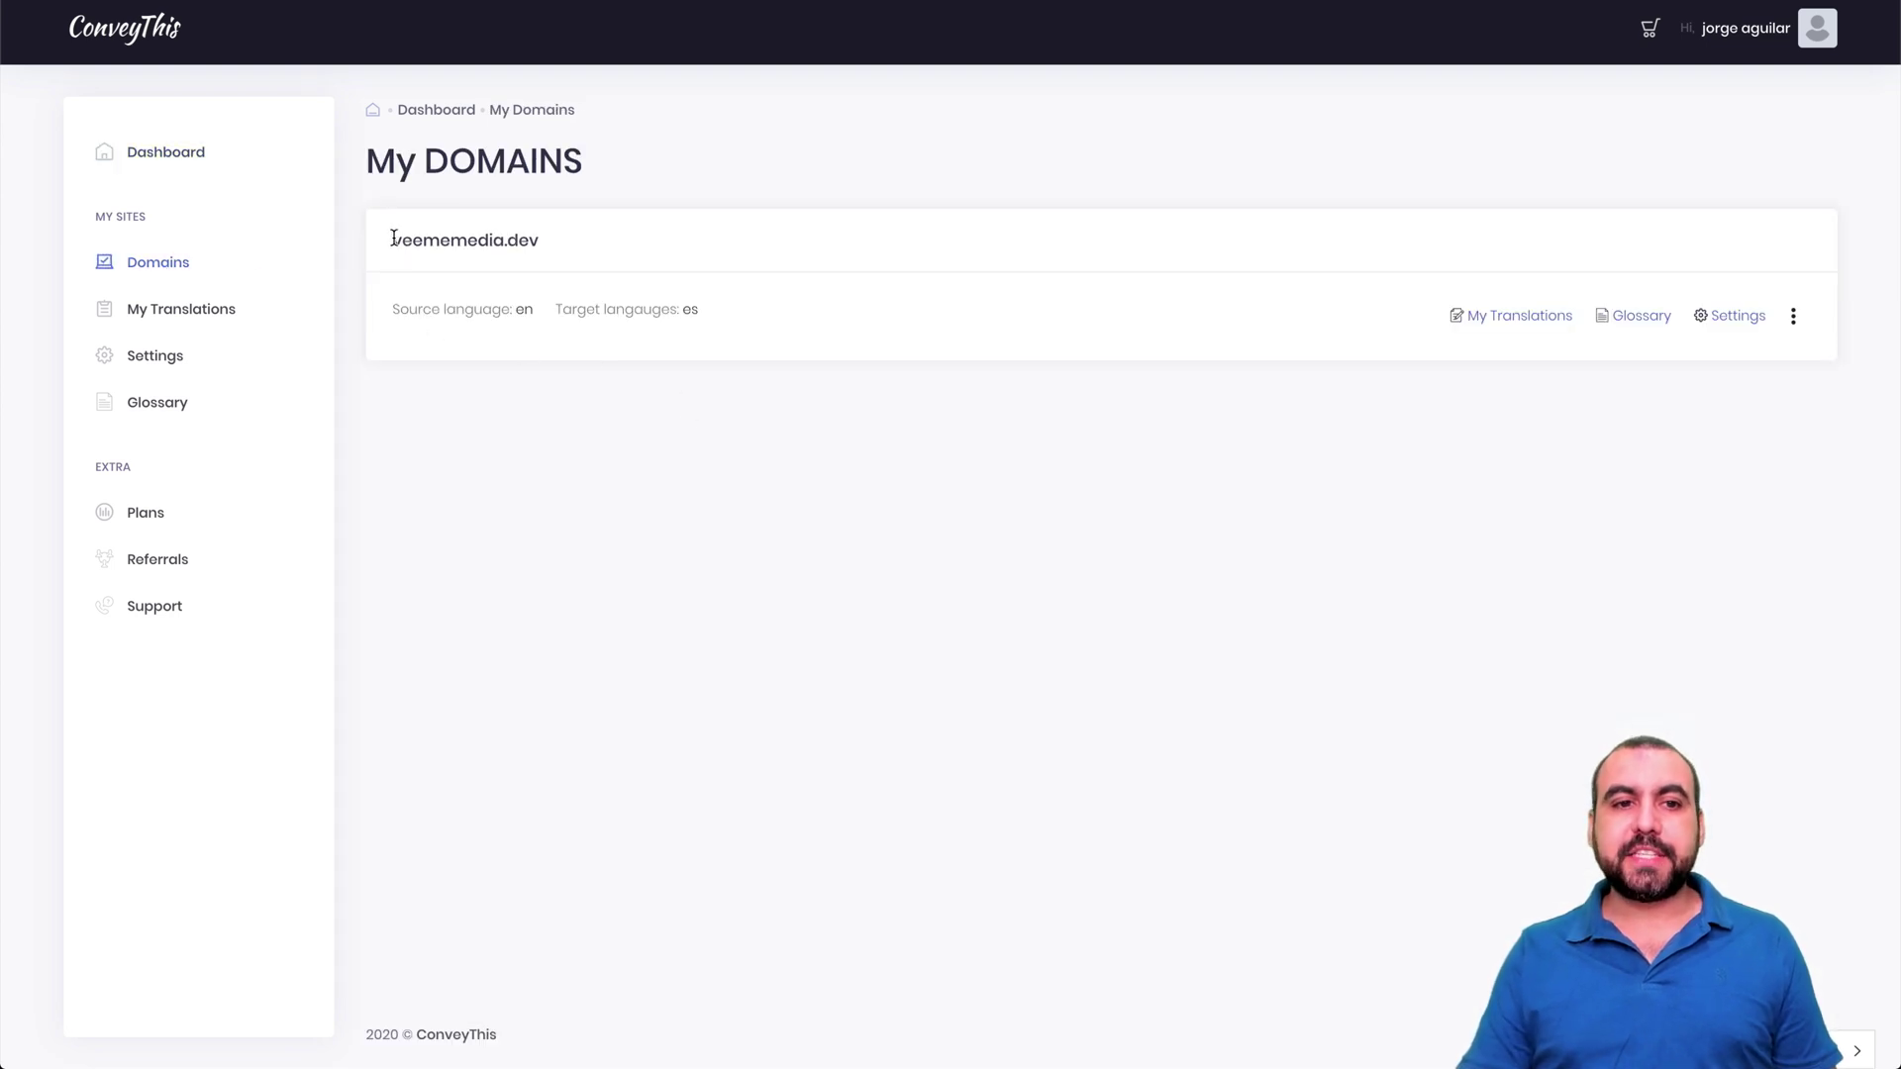
pyautogui.moveTo(394, 239); pyautogui.dragTo(638, 234)
pyautogui.click(638, 234)
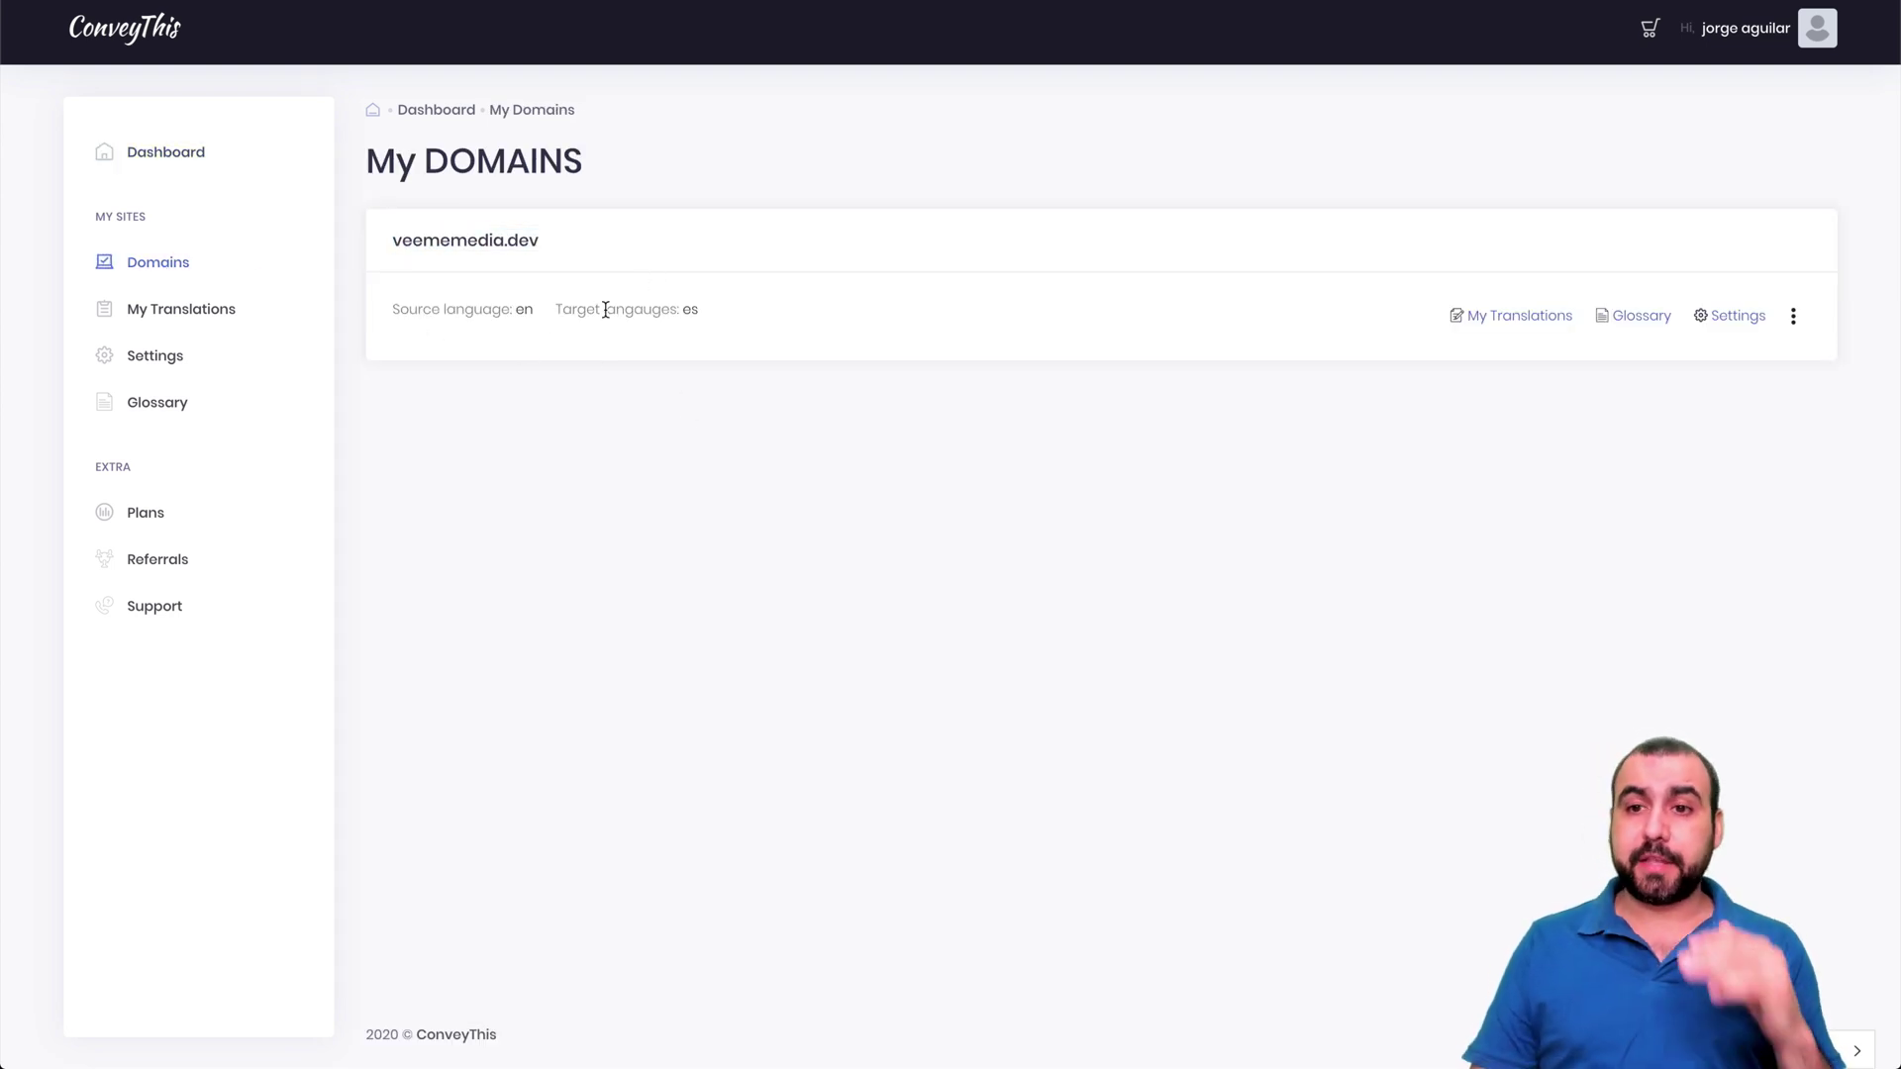
pyautogui.moveTo(407, 309); pyautogui.dragTo(704, 310)
# Open veememedia.dev's translated pages and highlight the Spanish homepage URL and its 231 words.
pyautogui.click(715, 305)
pyautogui.click(1517, 319)
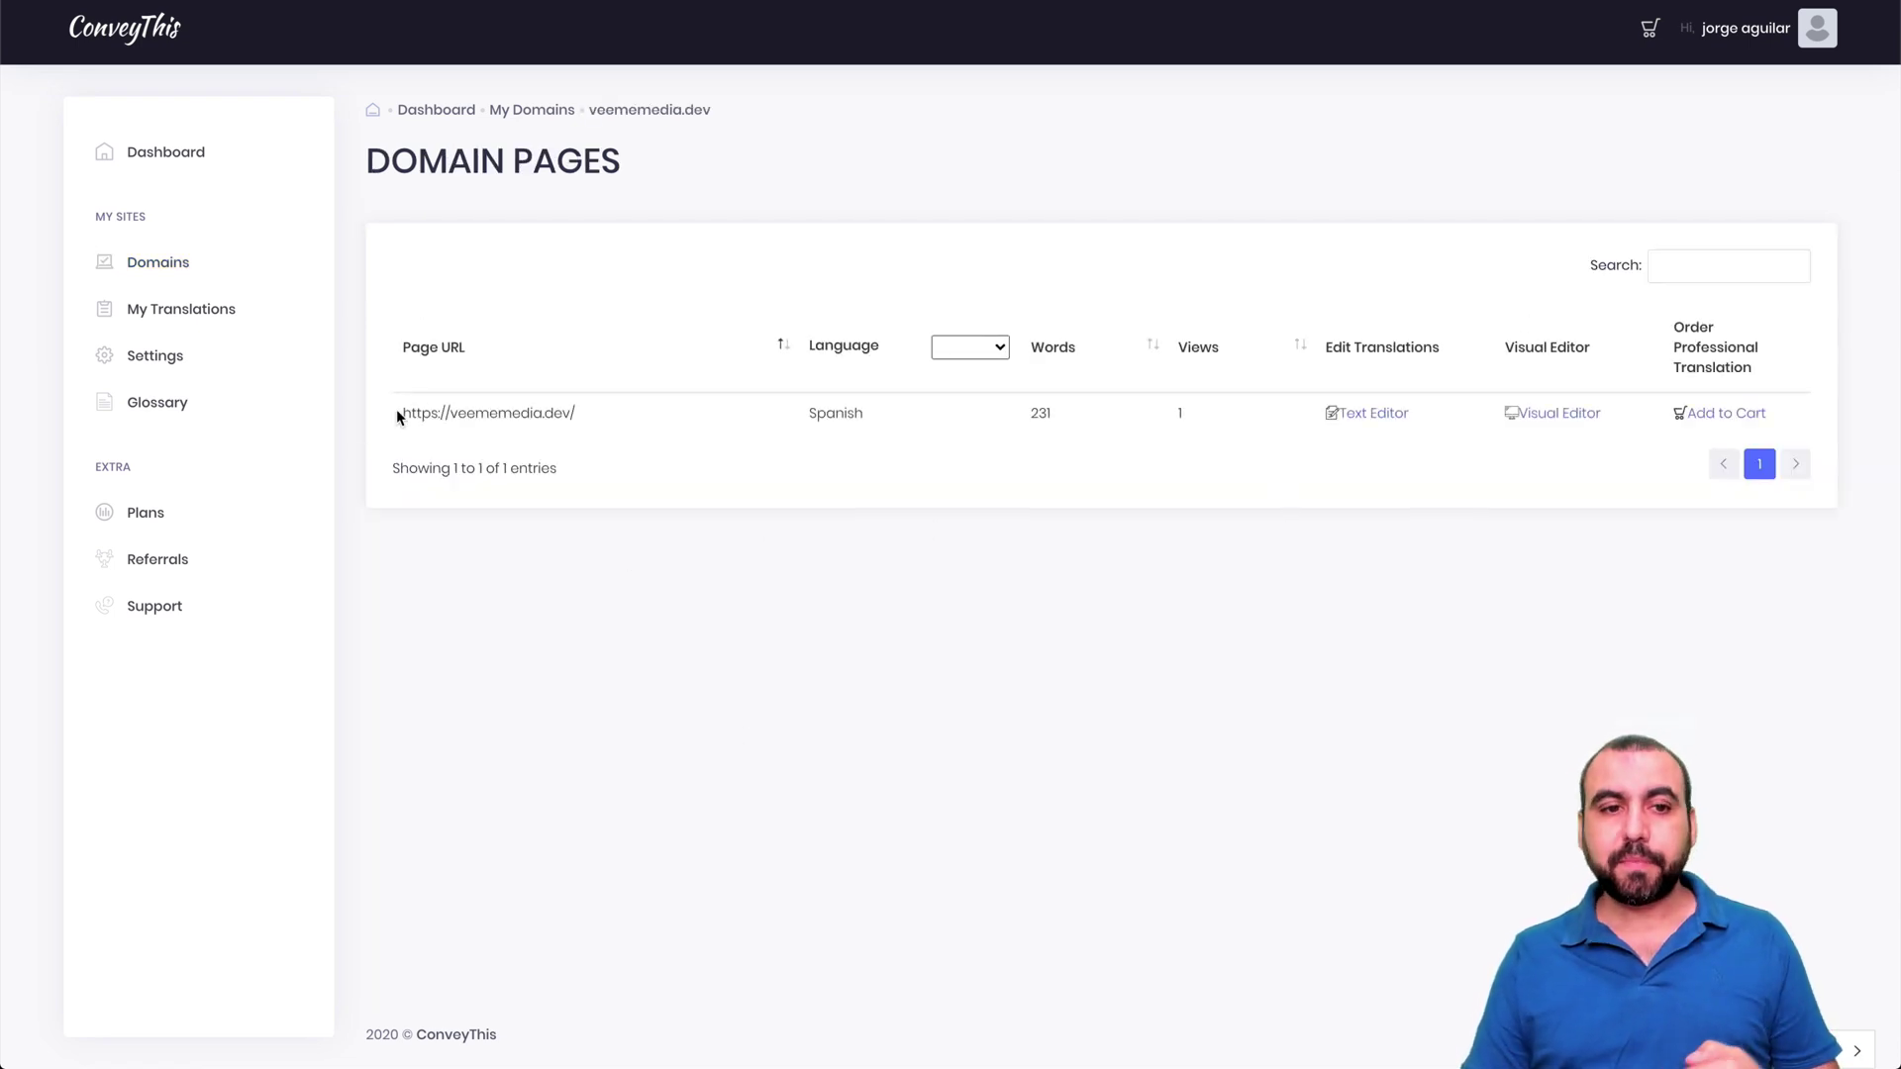
pyautogui.moveTo(397, 415); pyautogui.dragTo(547, 414)
pyautogui.click(599, 421)
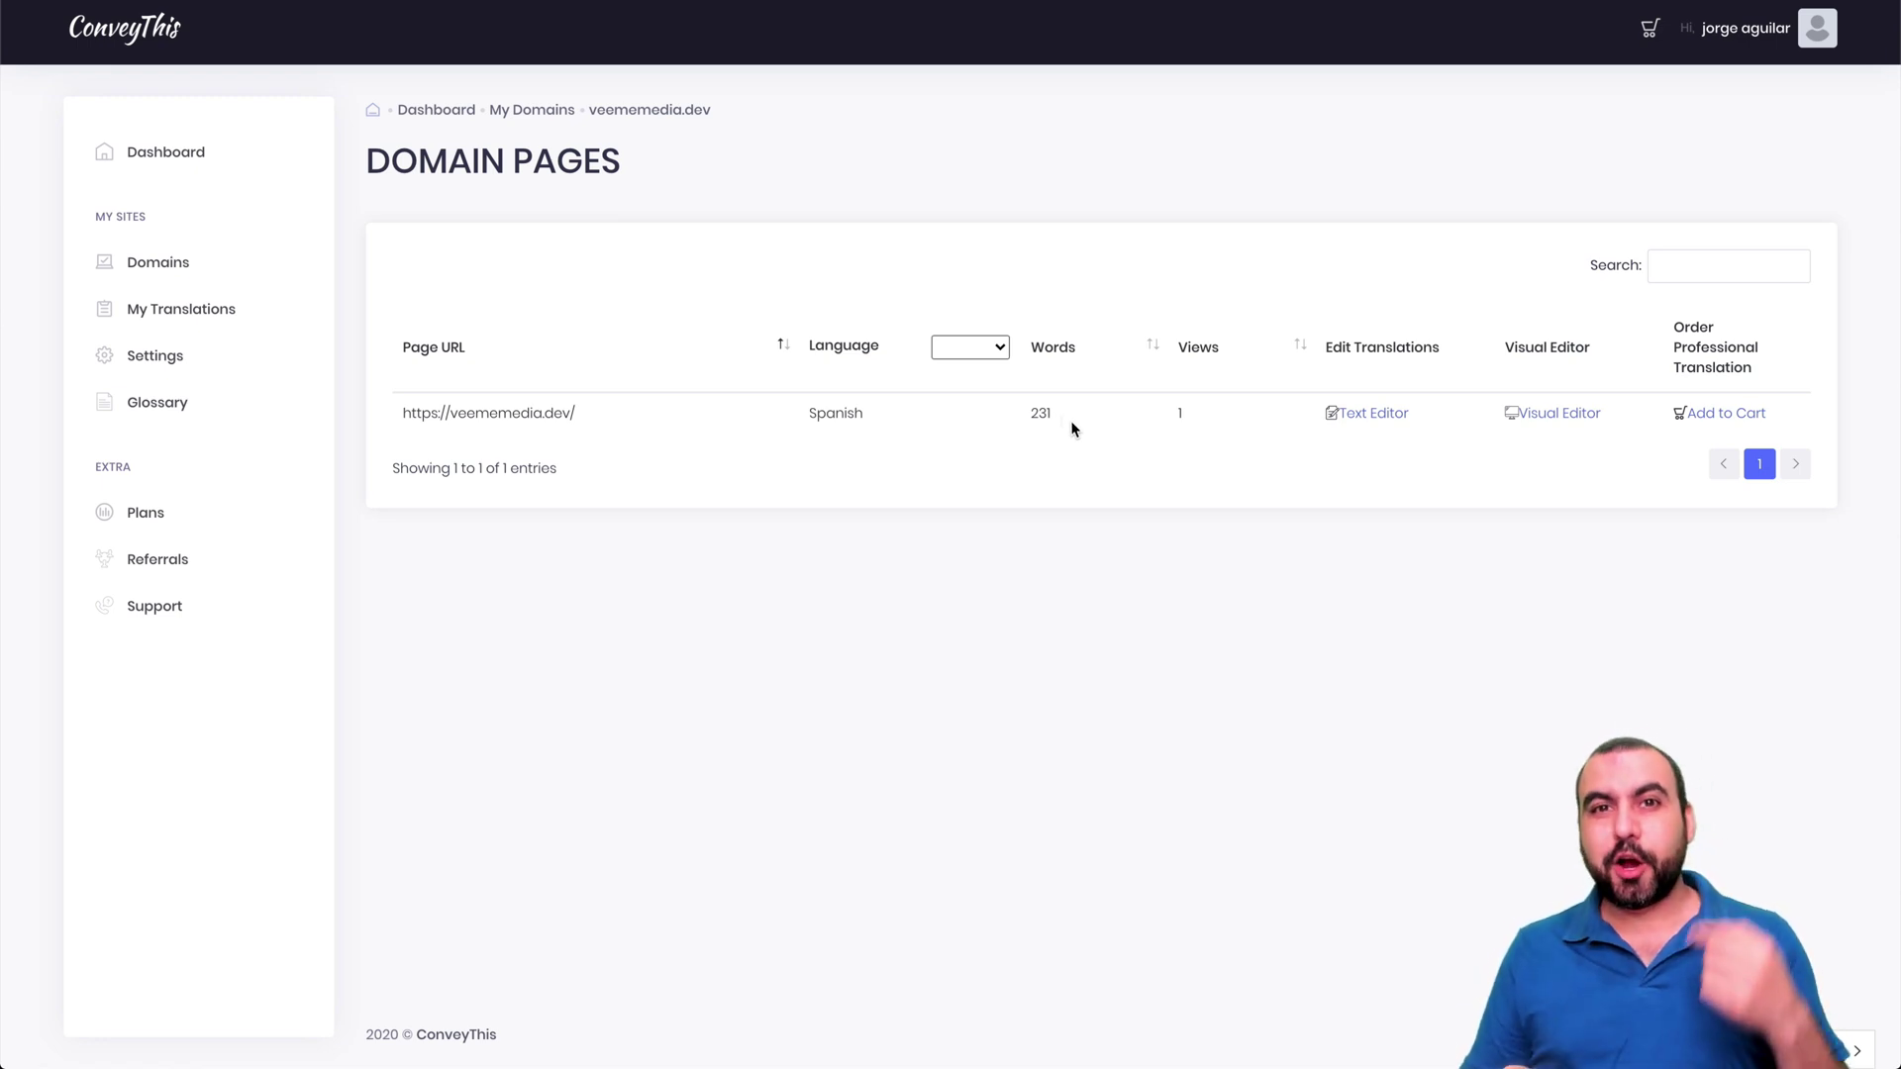
pyautogui.doubleClick(1037, 413)
pyautogui.click(1175, 436)
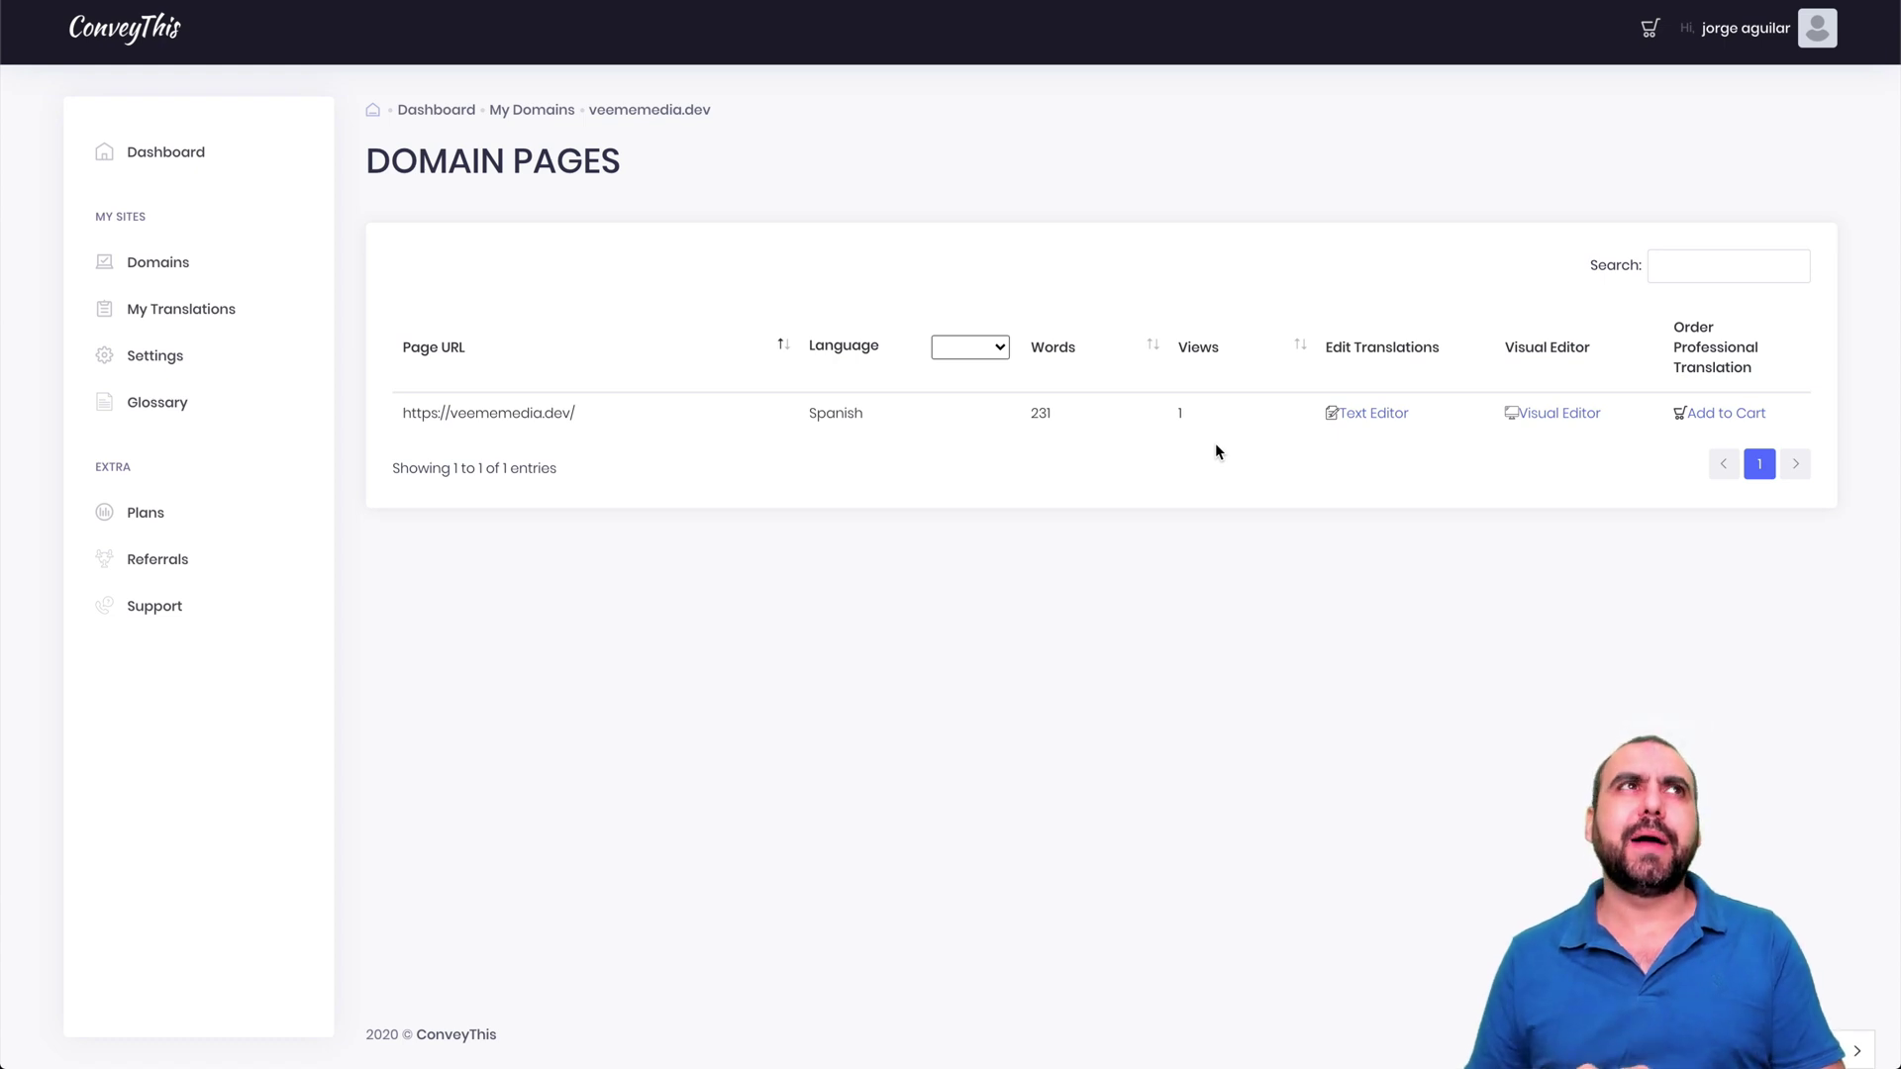
pyautogui.click(221, 513)
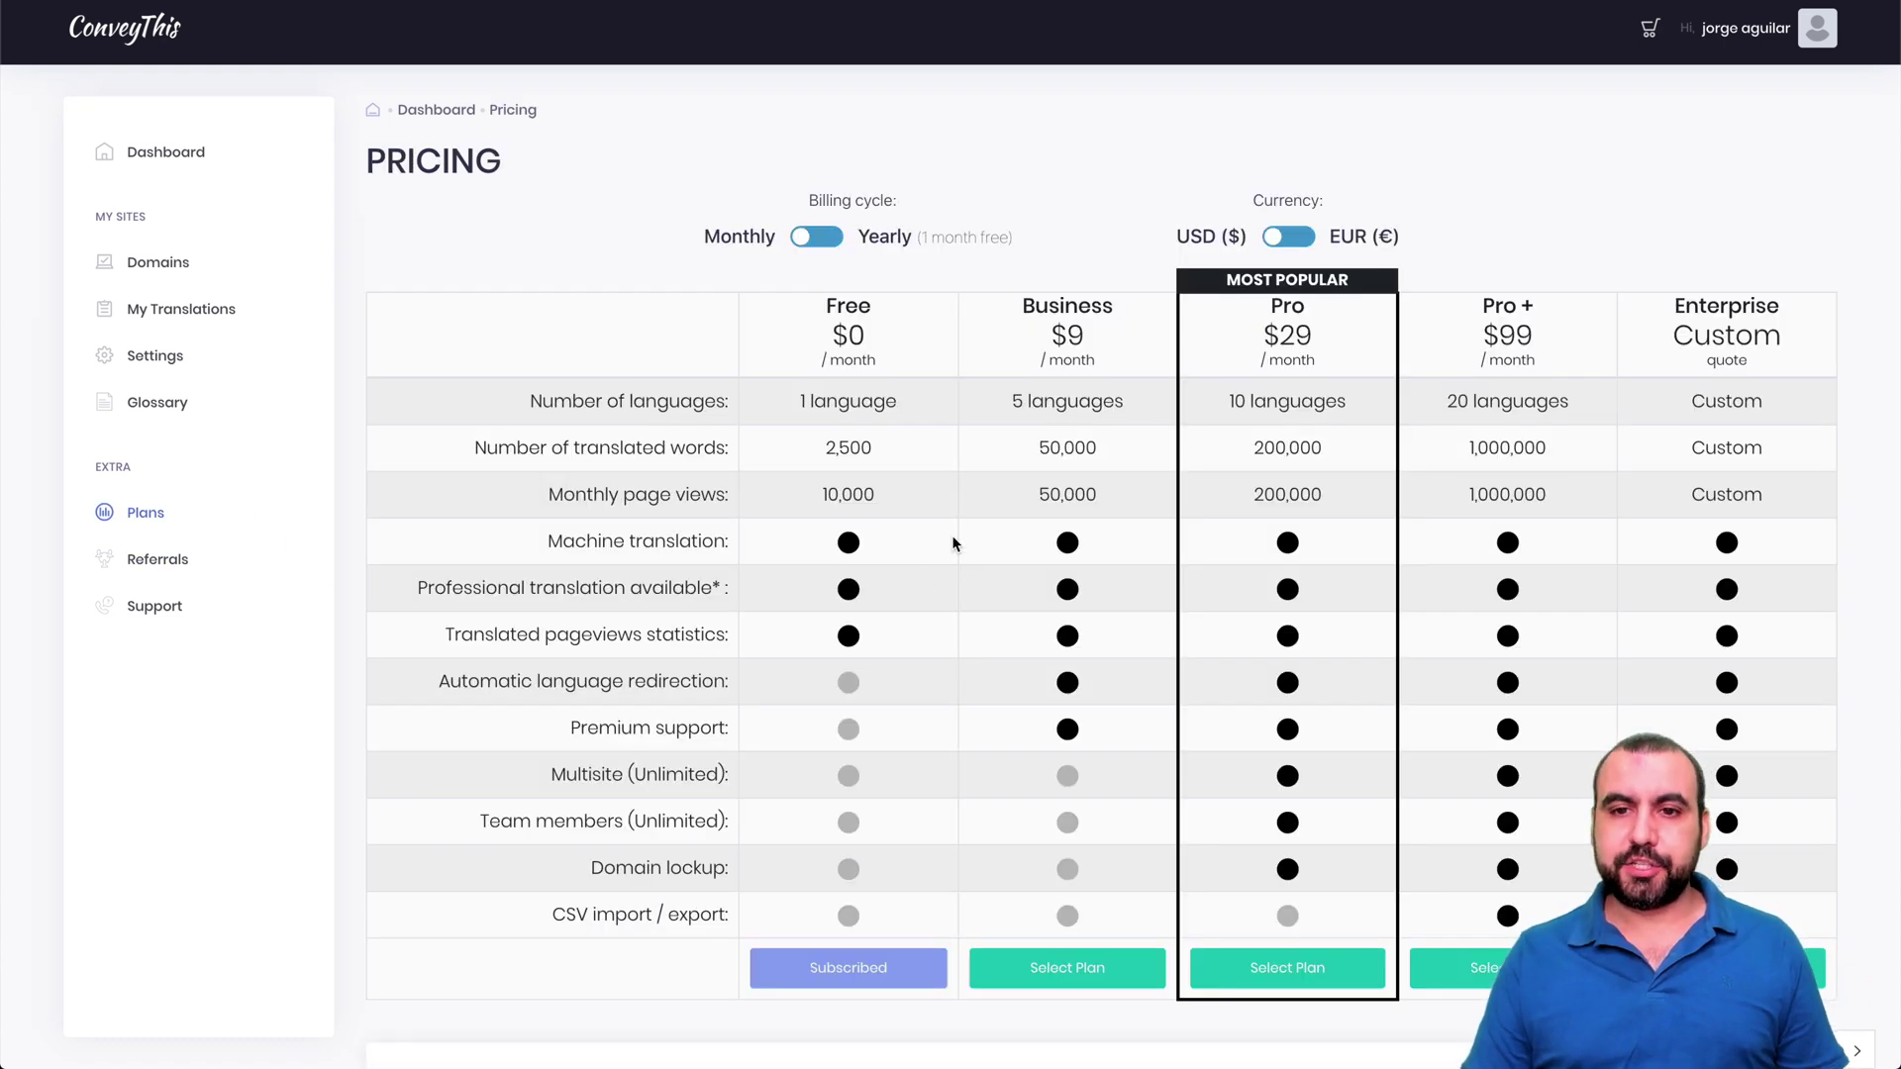
pyautogui.moveTo(820, 503); pyautogui.dragTo(892, 502)
pyautogui.hscroll(-3, 894, 505)
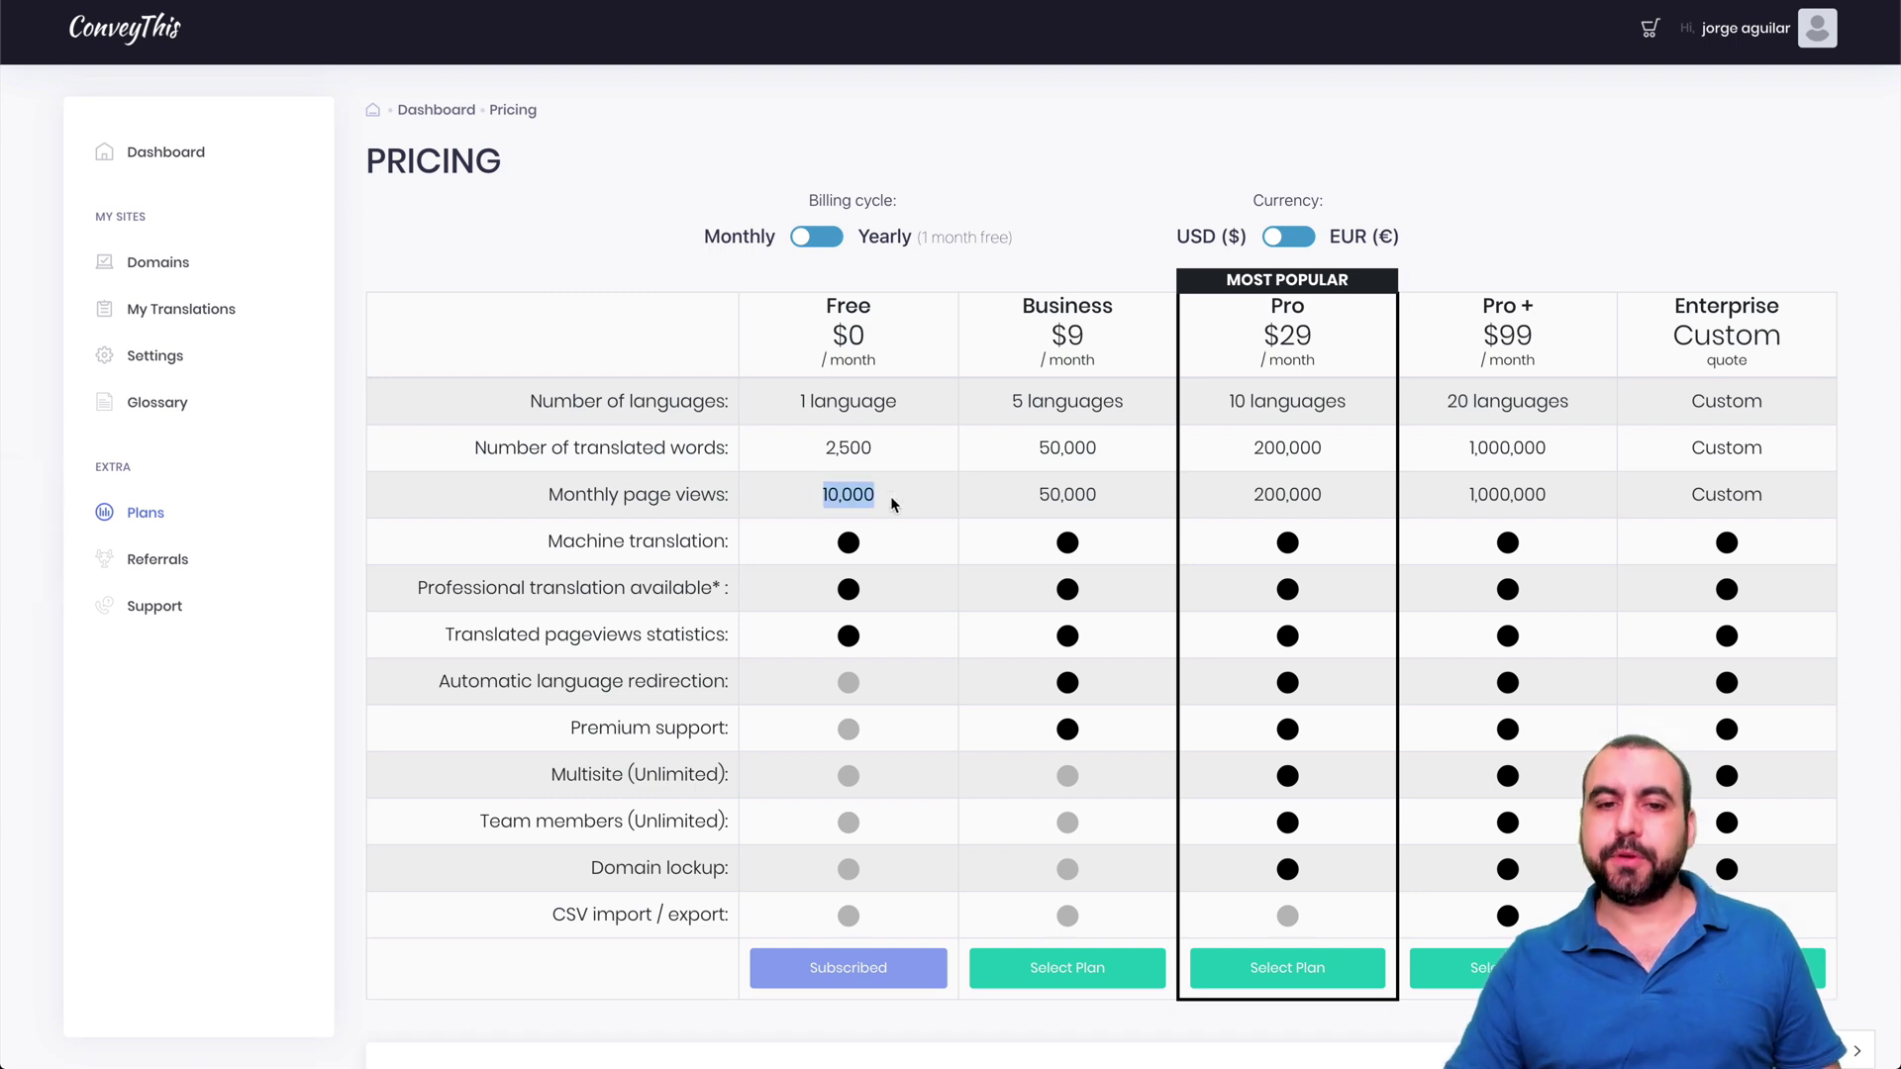
pyautogui.hscroll(-2, 894, 504)
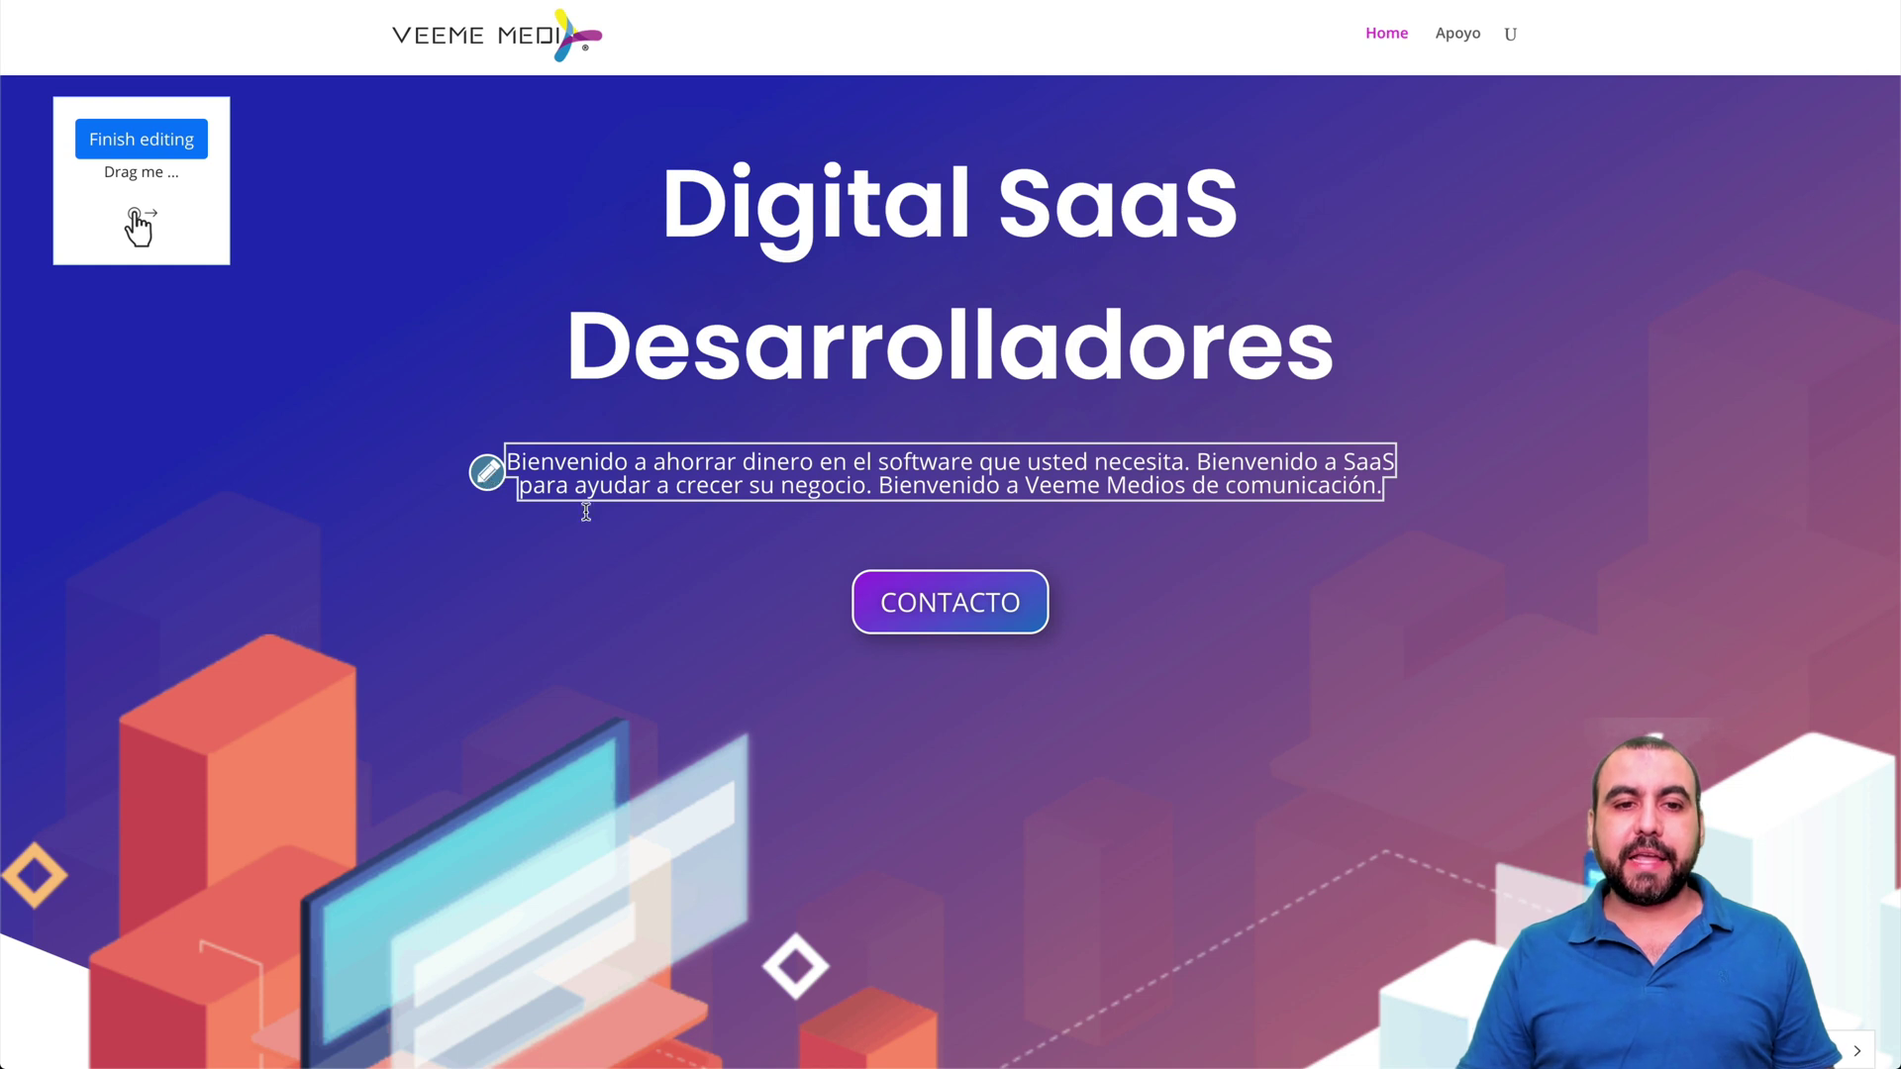
# Begin replacing the Contact button's Spanish text CONTACTO with a new phrase ending 'un email'.
pyautogui.click(845, 601)
pyautogui.click(795, 427)
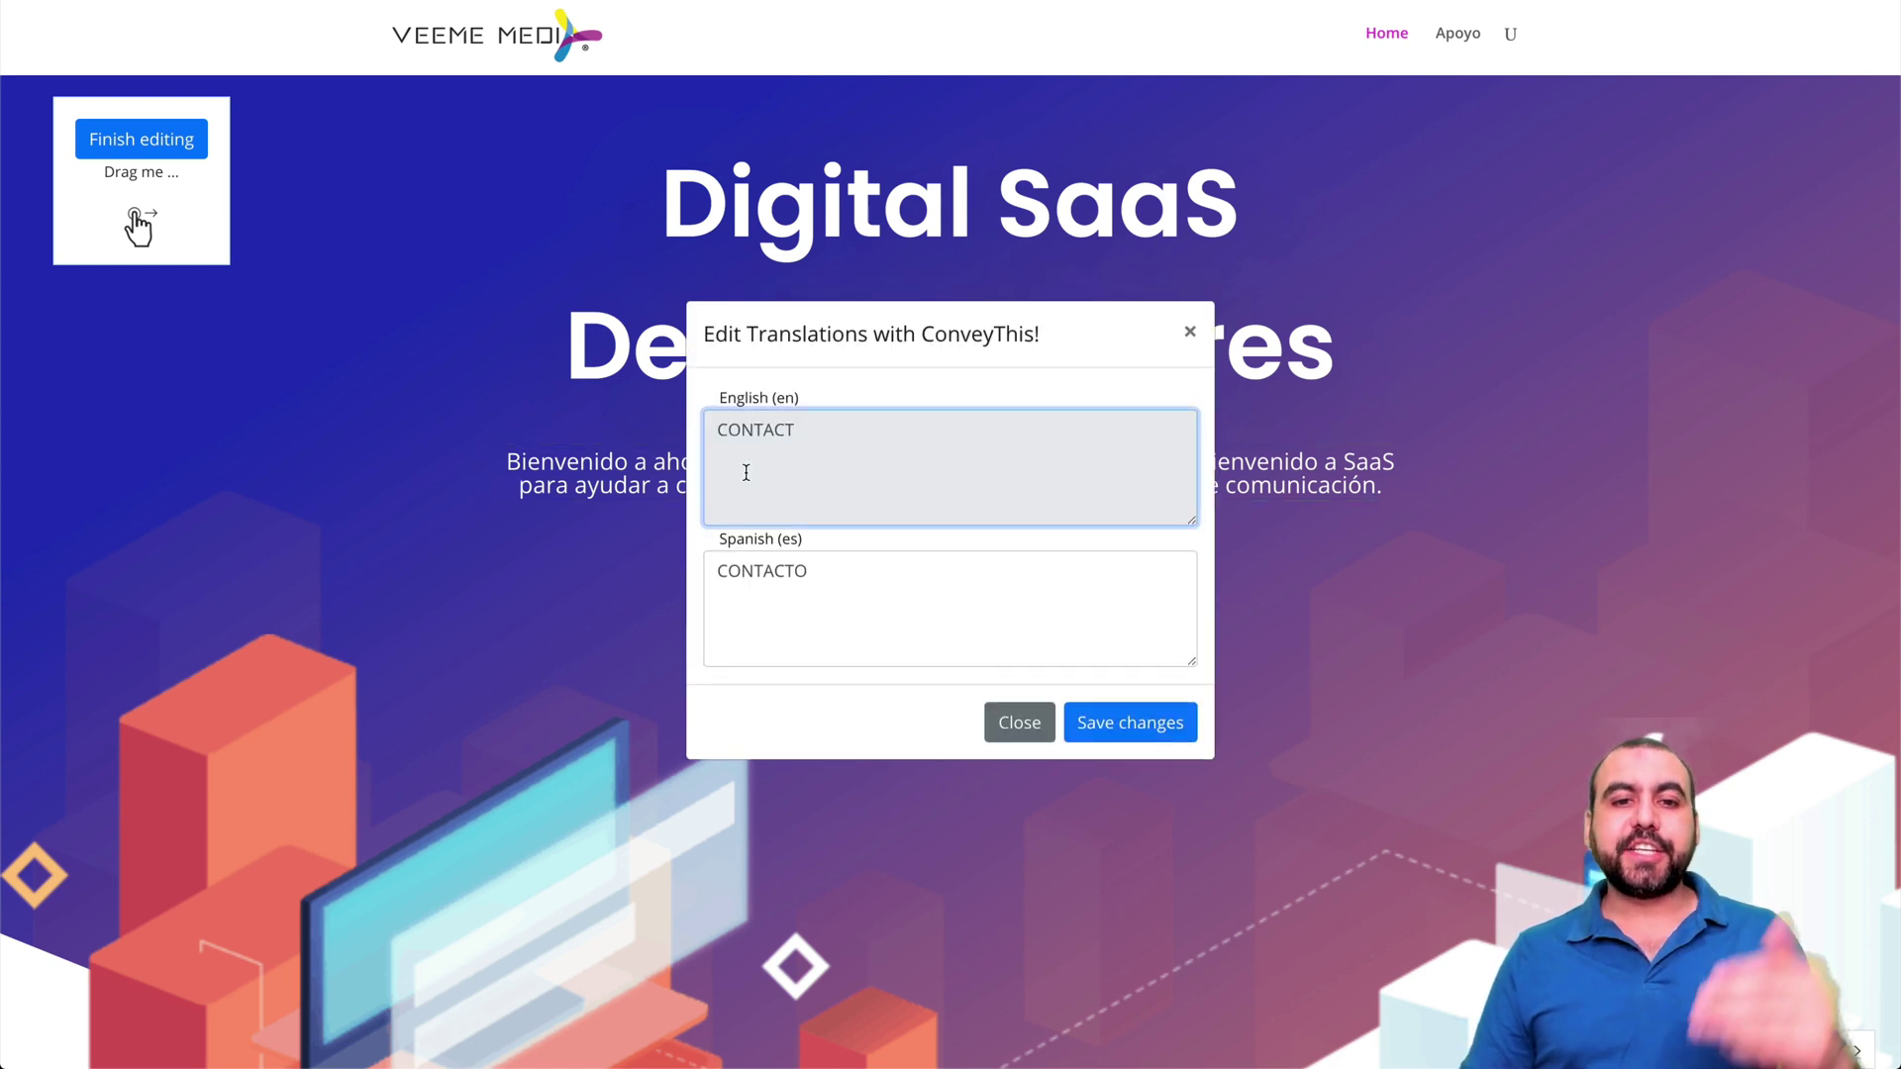
pyautogui.click(828, 579)
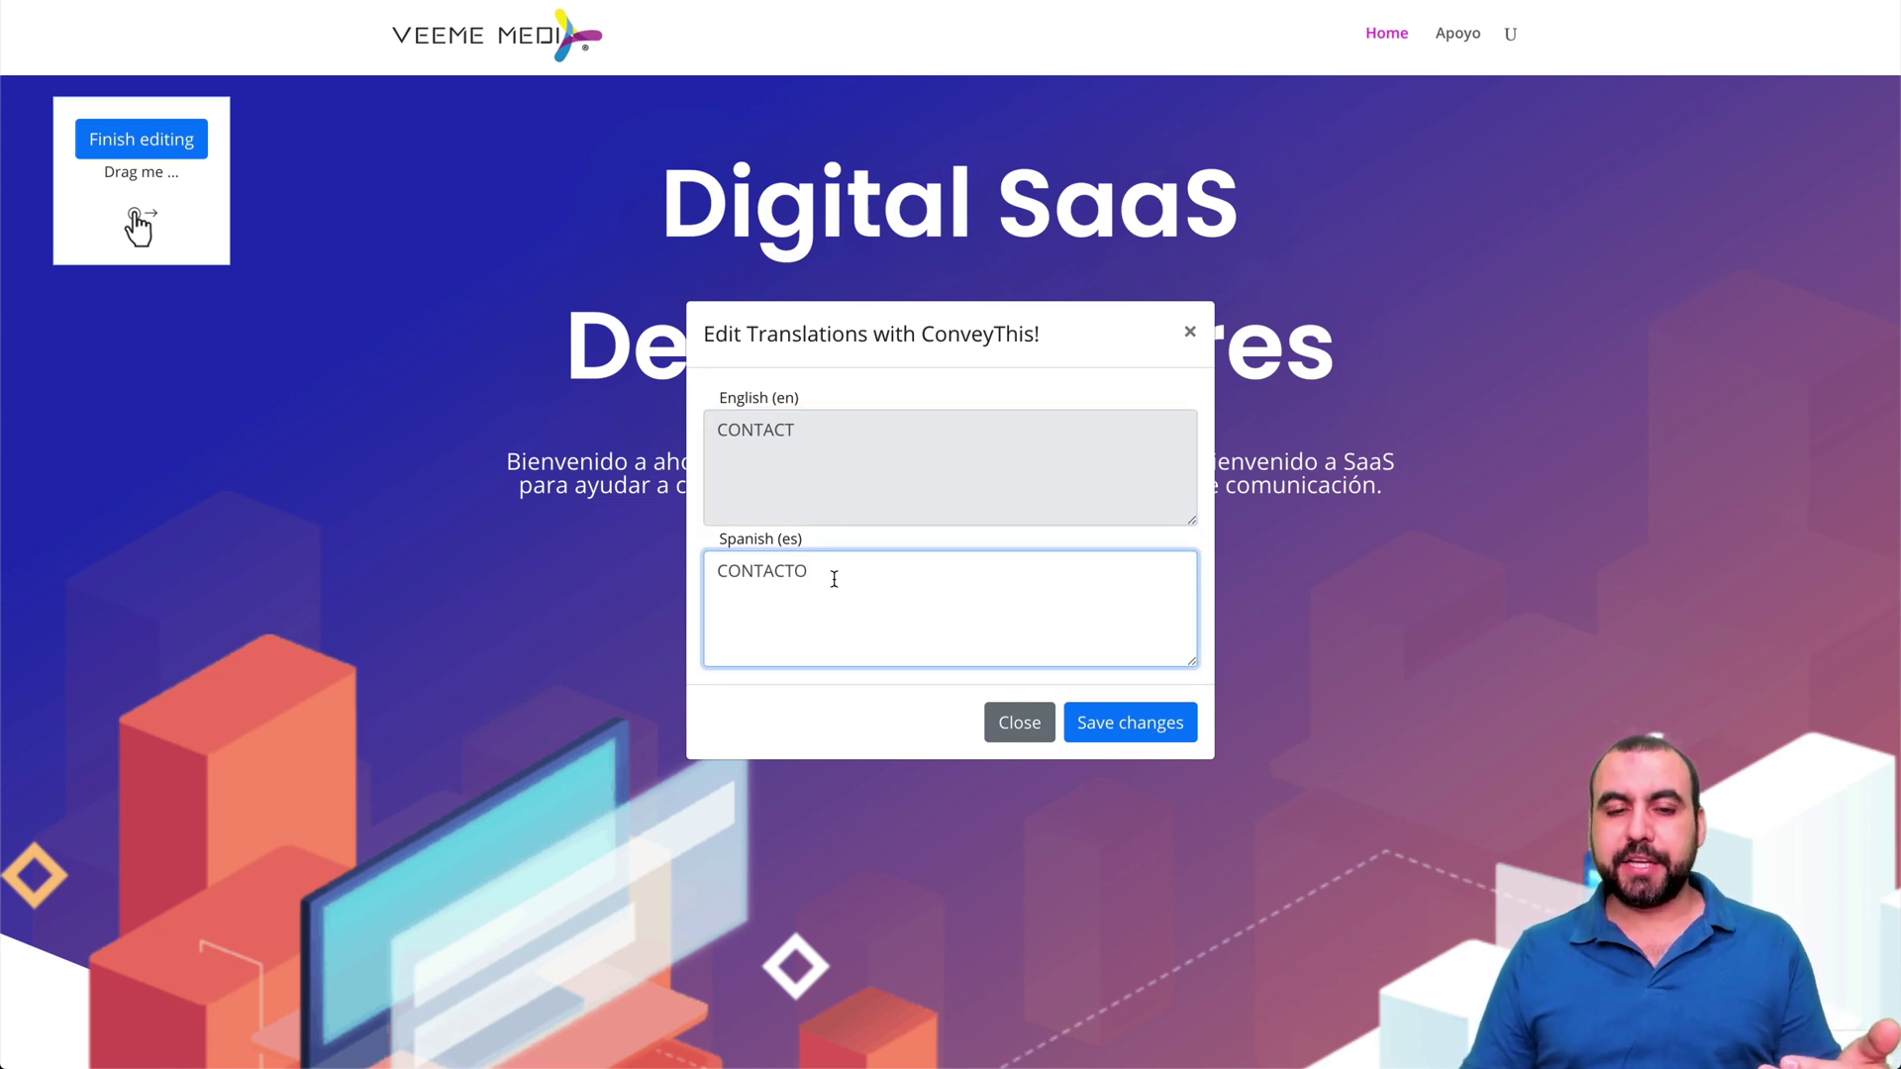
pyautogui.press('Home')
pyautogui.hotkey('shift', 'Right')
pyautogui.hotkey('shift', 'End')
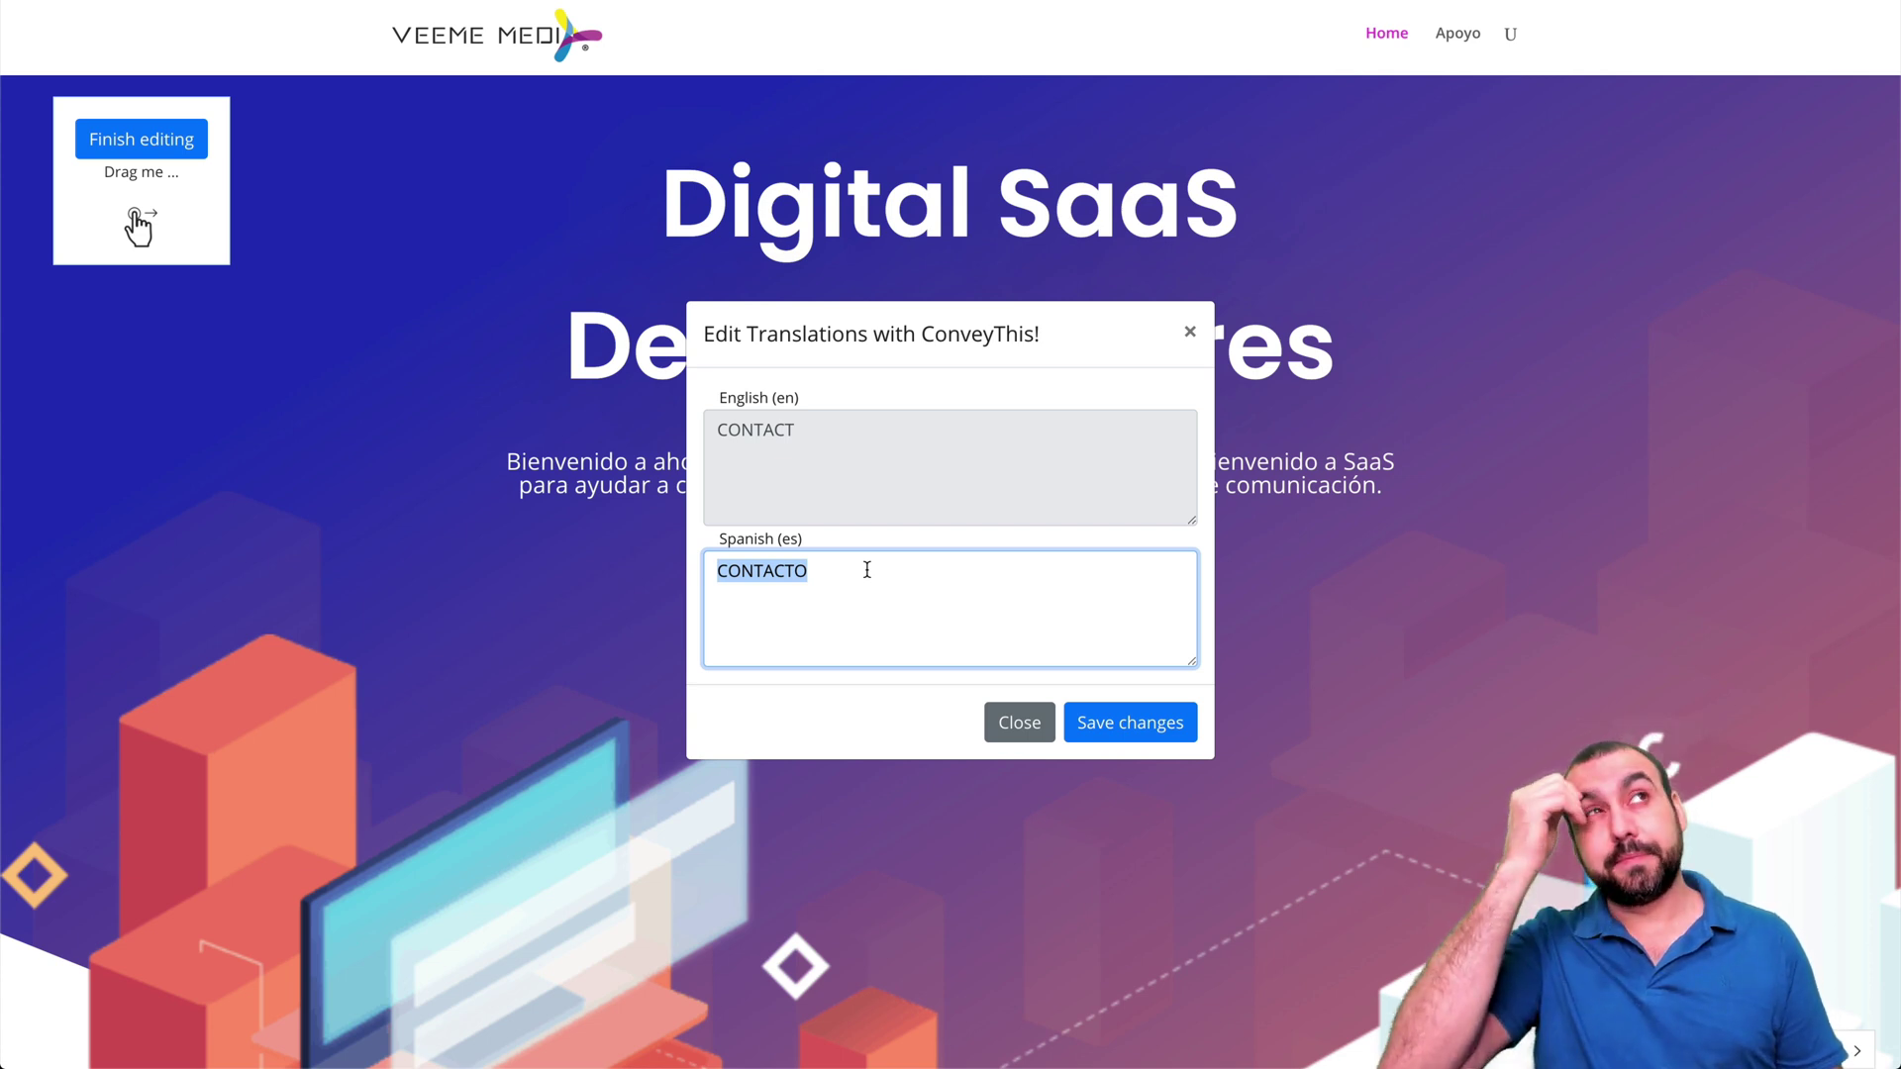
pyautogui.write('Mandanso')
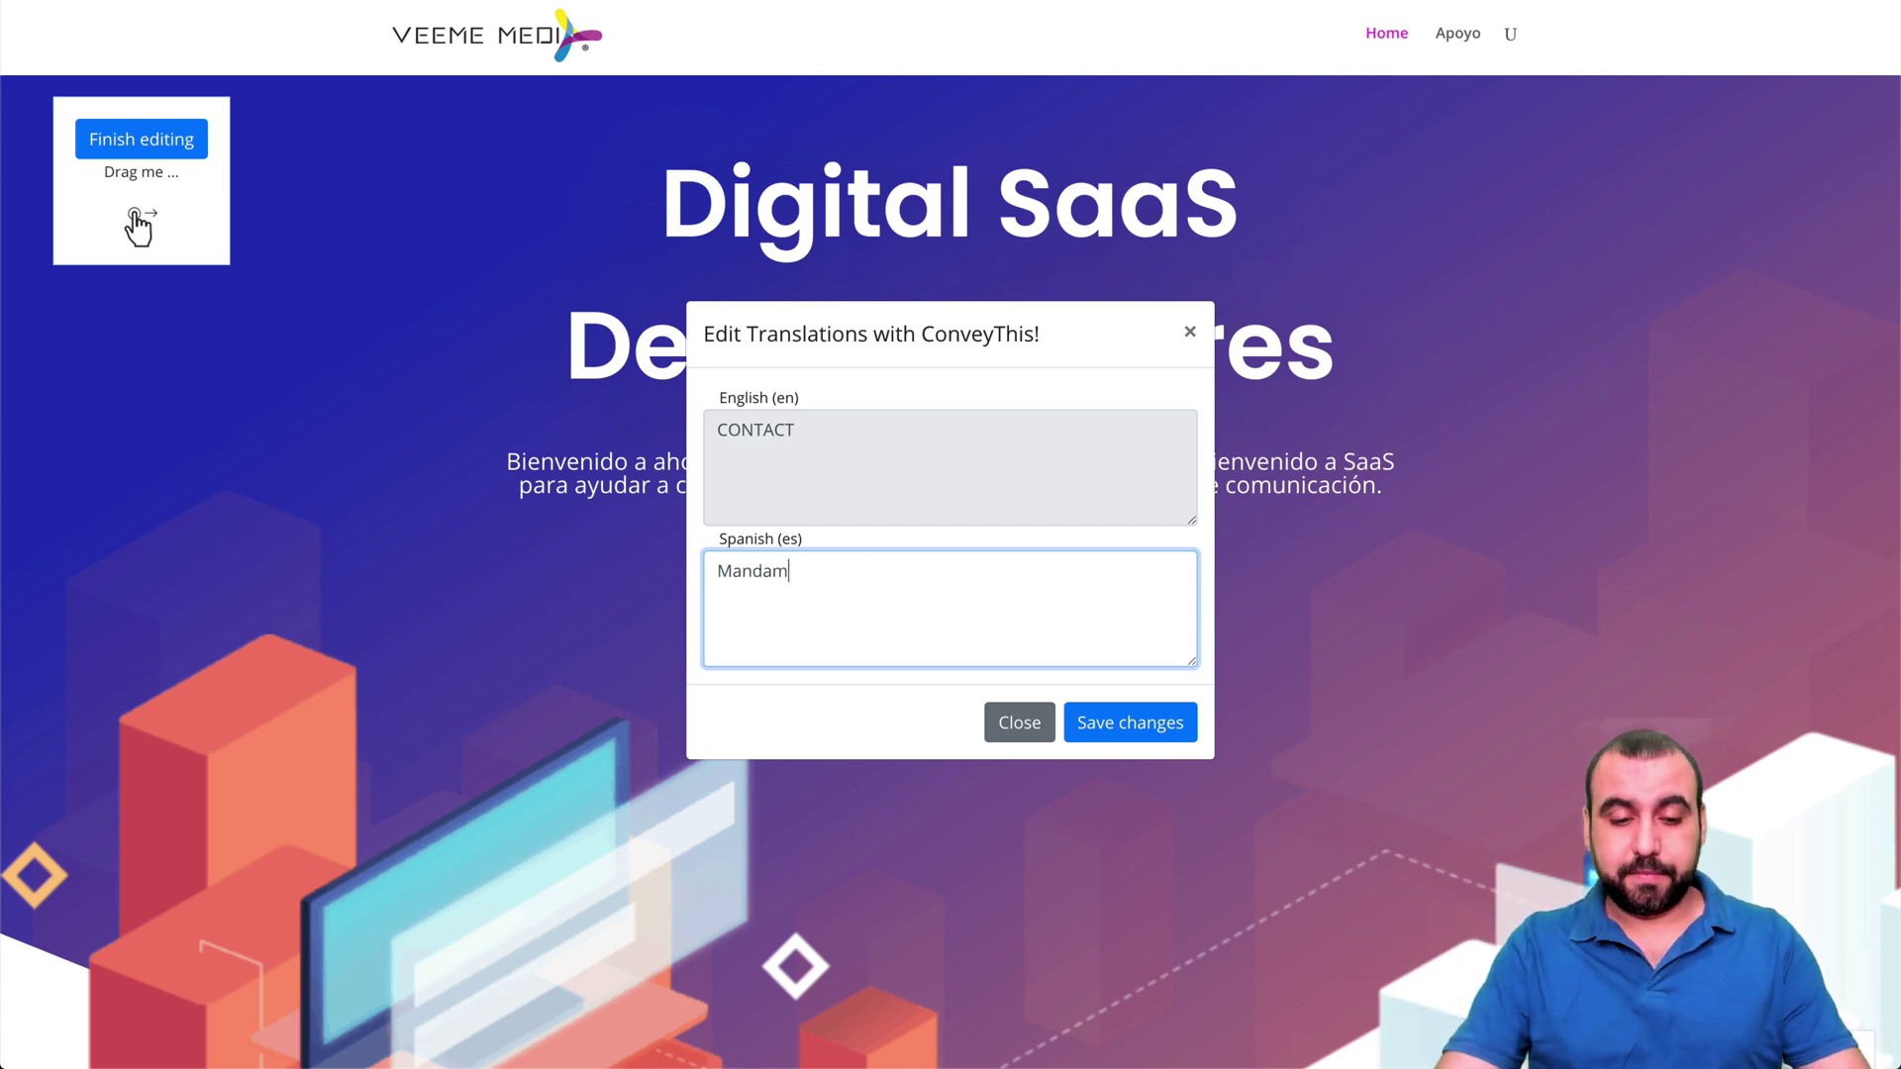
pyautogui.press('BackSpace')
pyautogui.press('BackSpace')
pyautogui.press('BackSpace')
pyautogui.write('os un email')
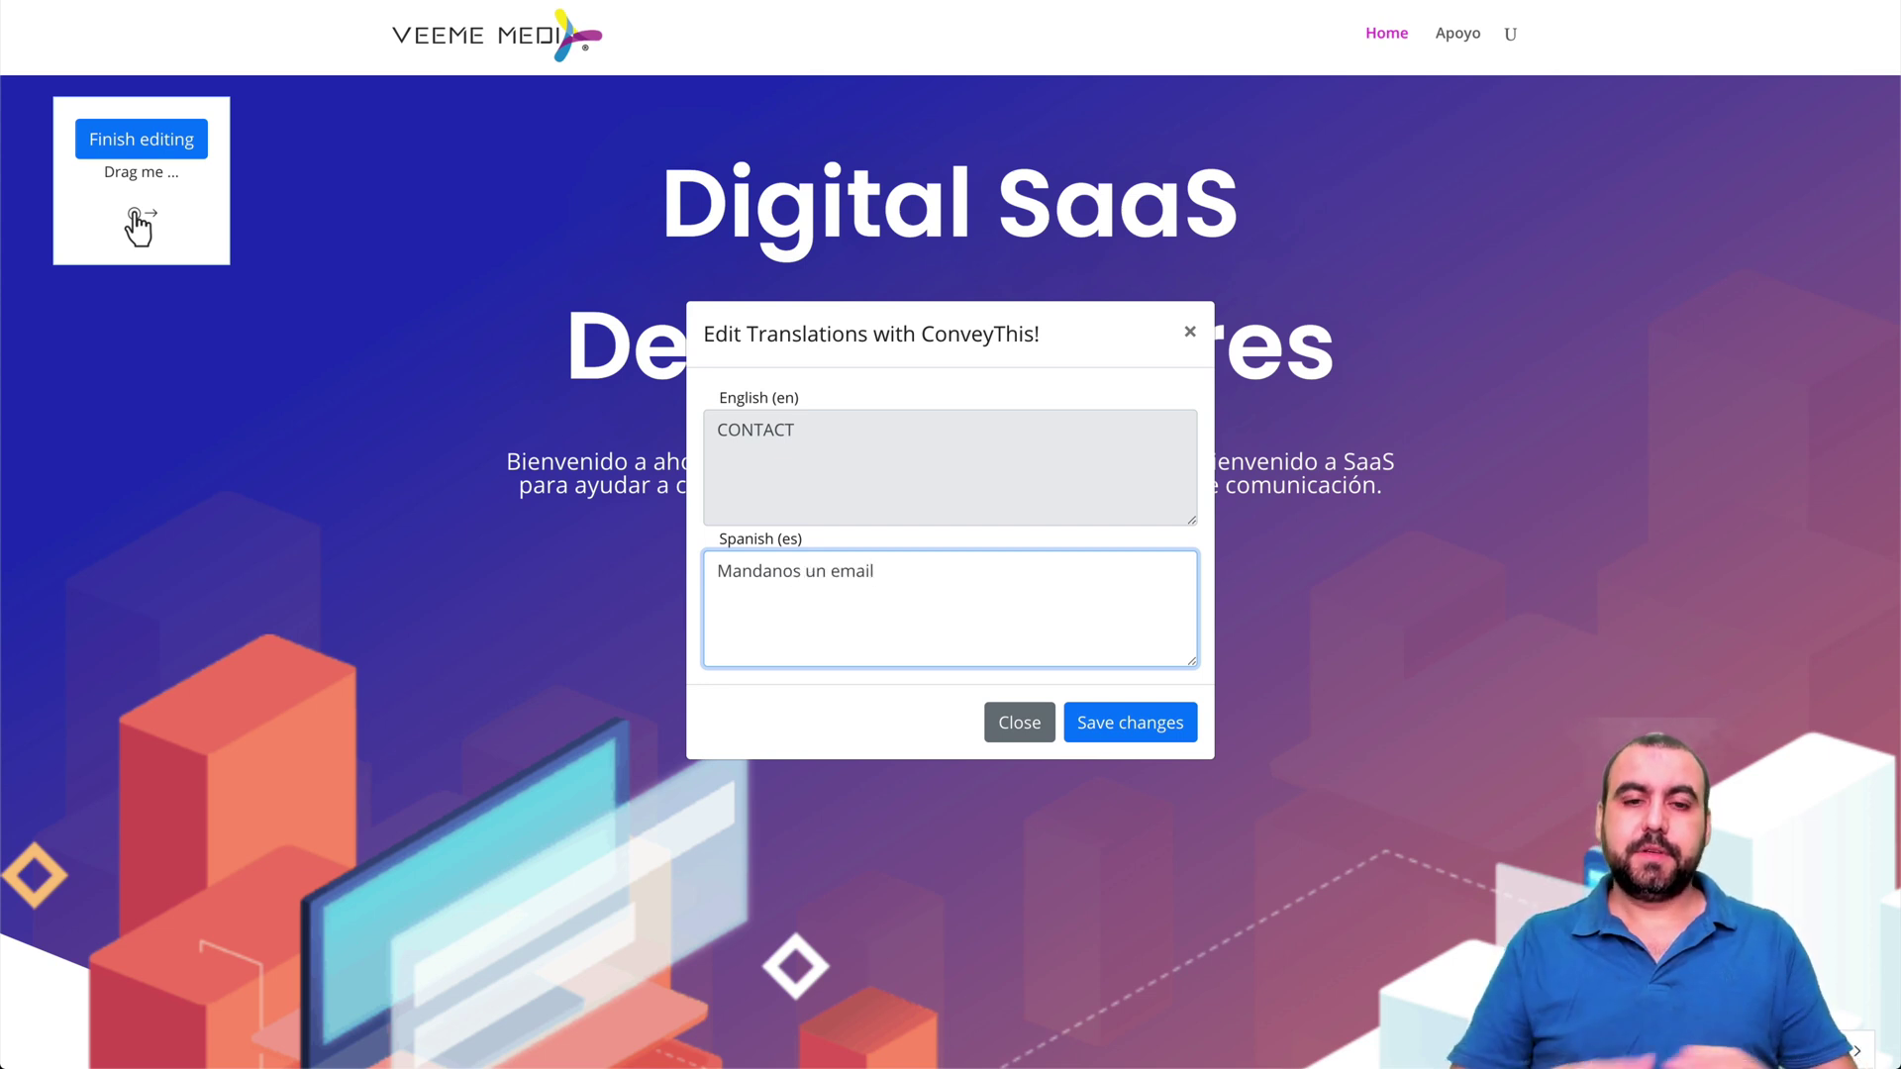
# Discard the edit without saving and return to the ConveyThis dashboard tab.
pyautogui.click(1015, 726)
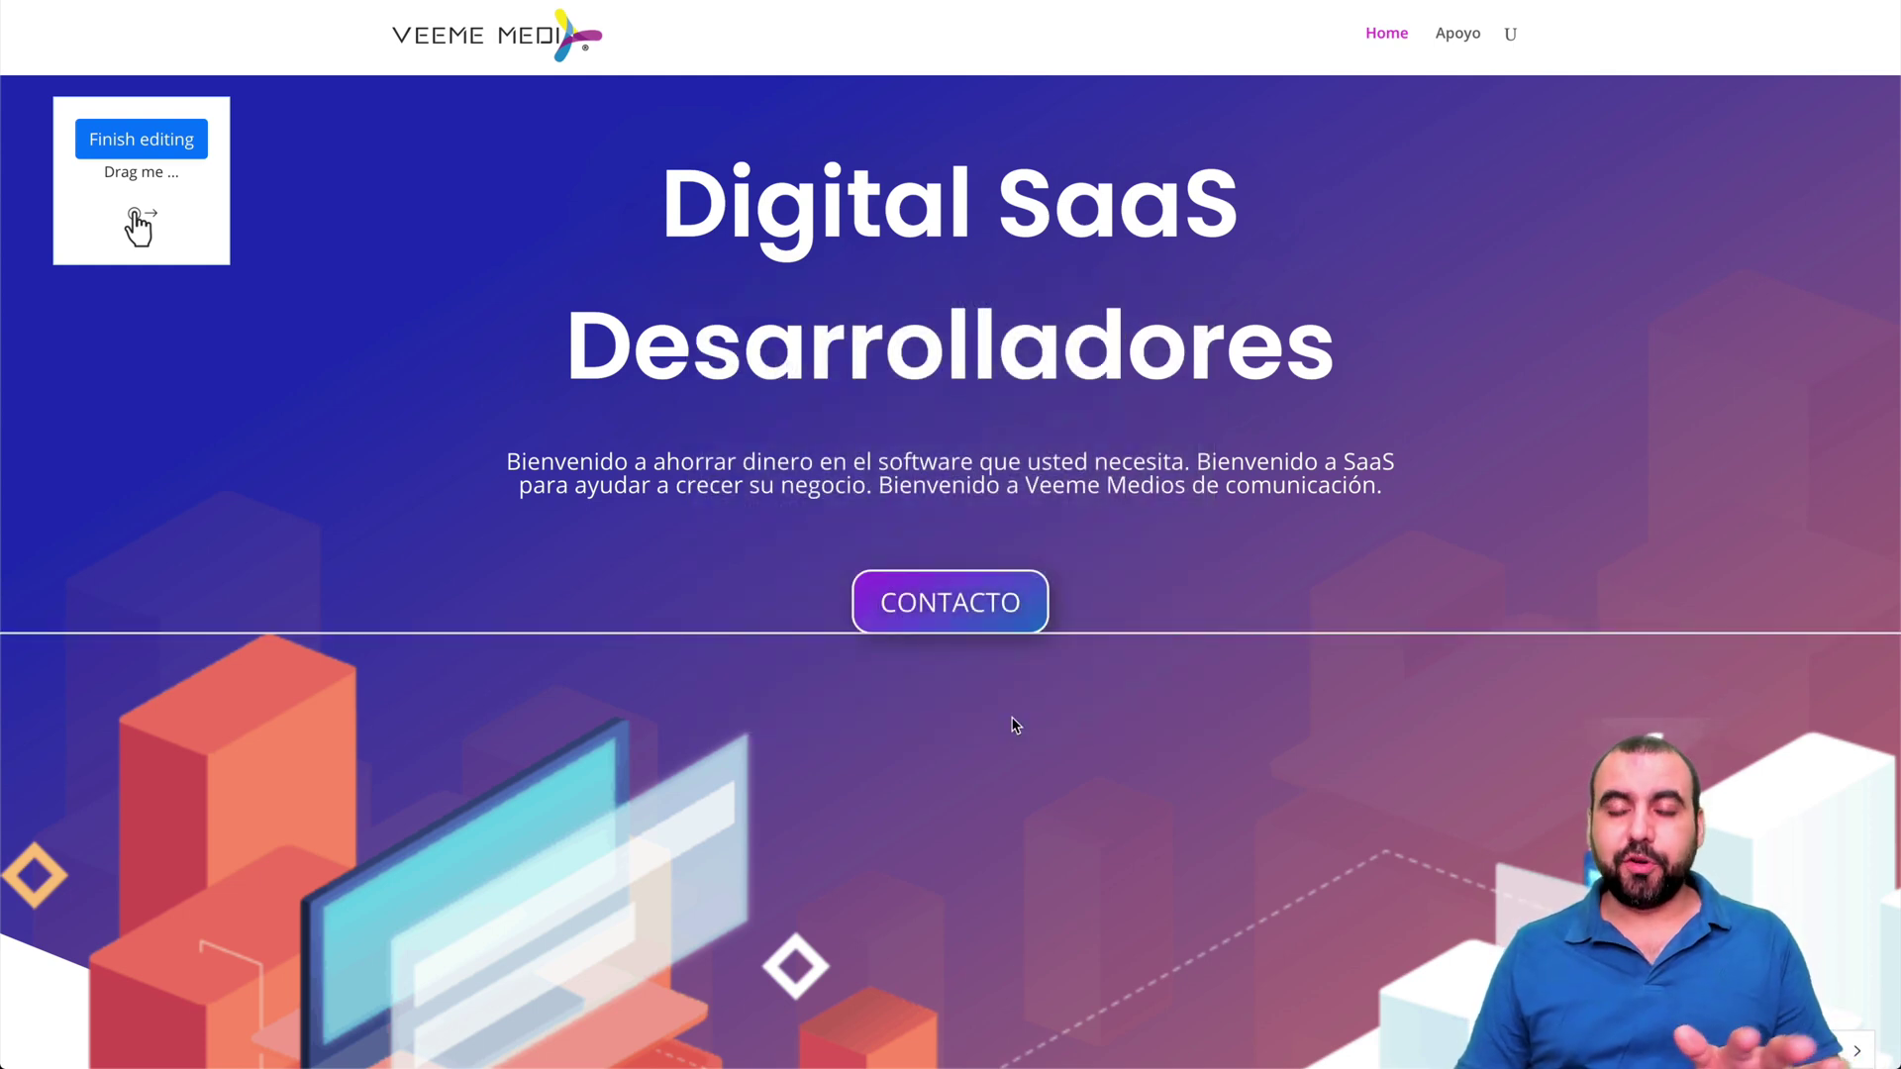
pyautogui.scroll(-15, 1015, 726)
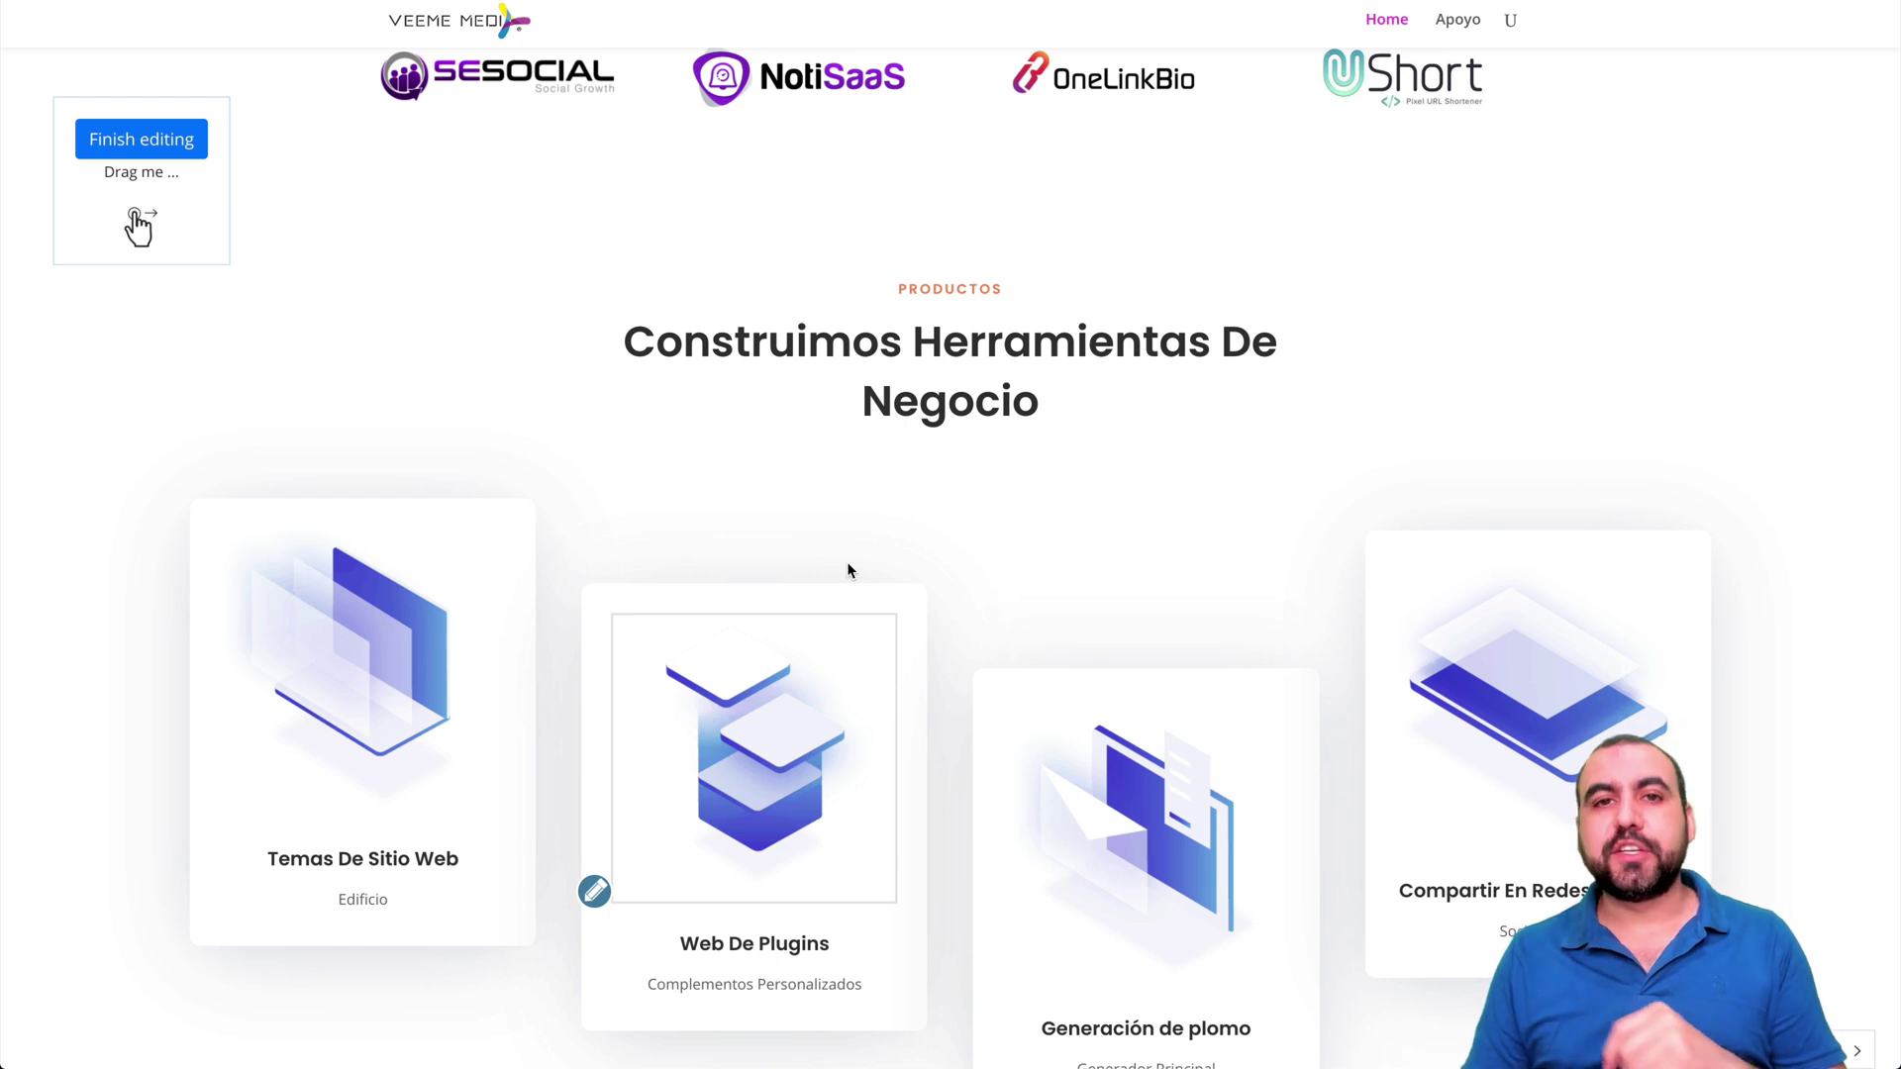
pyautogui.click(763, 6)
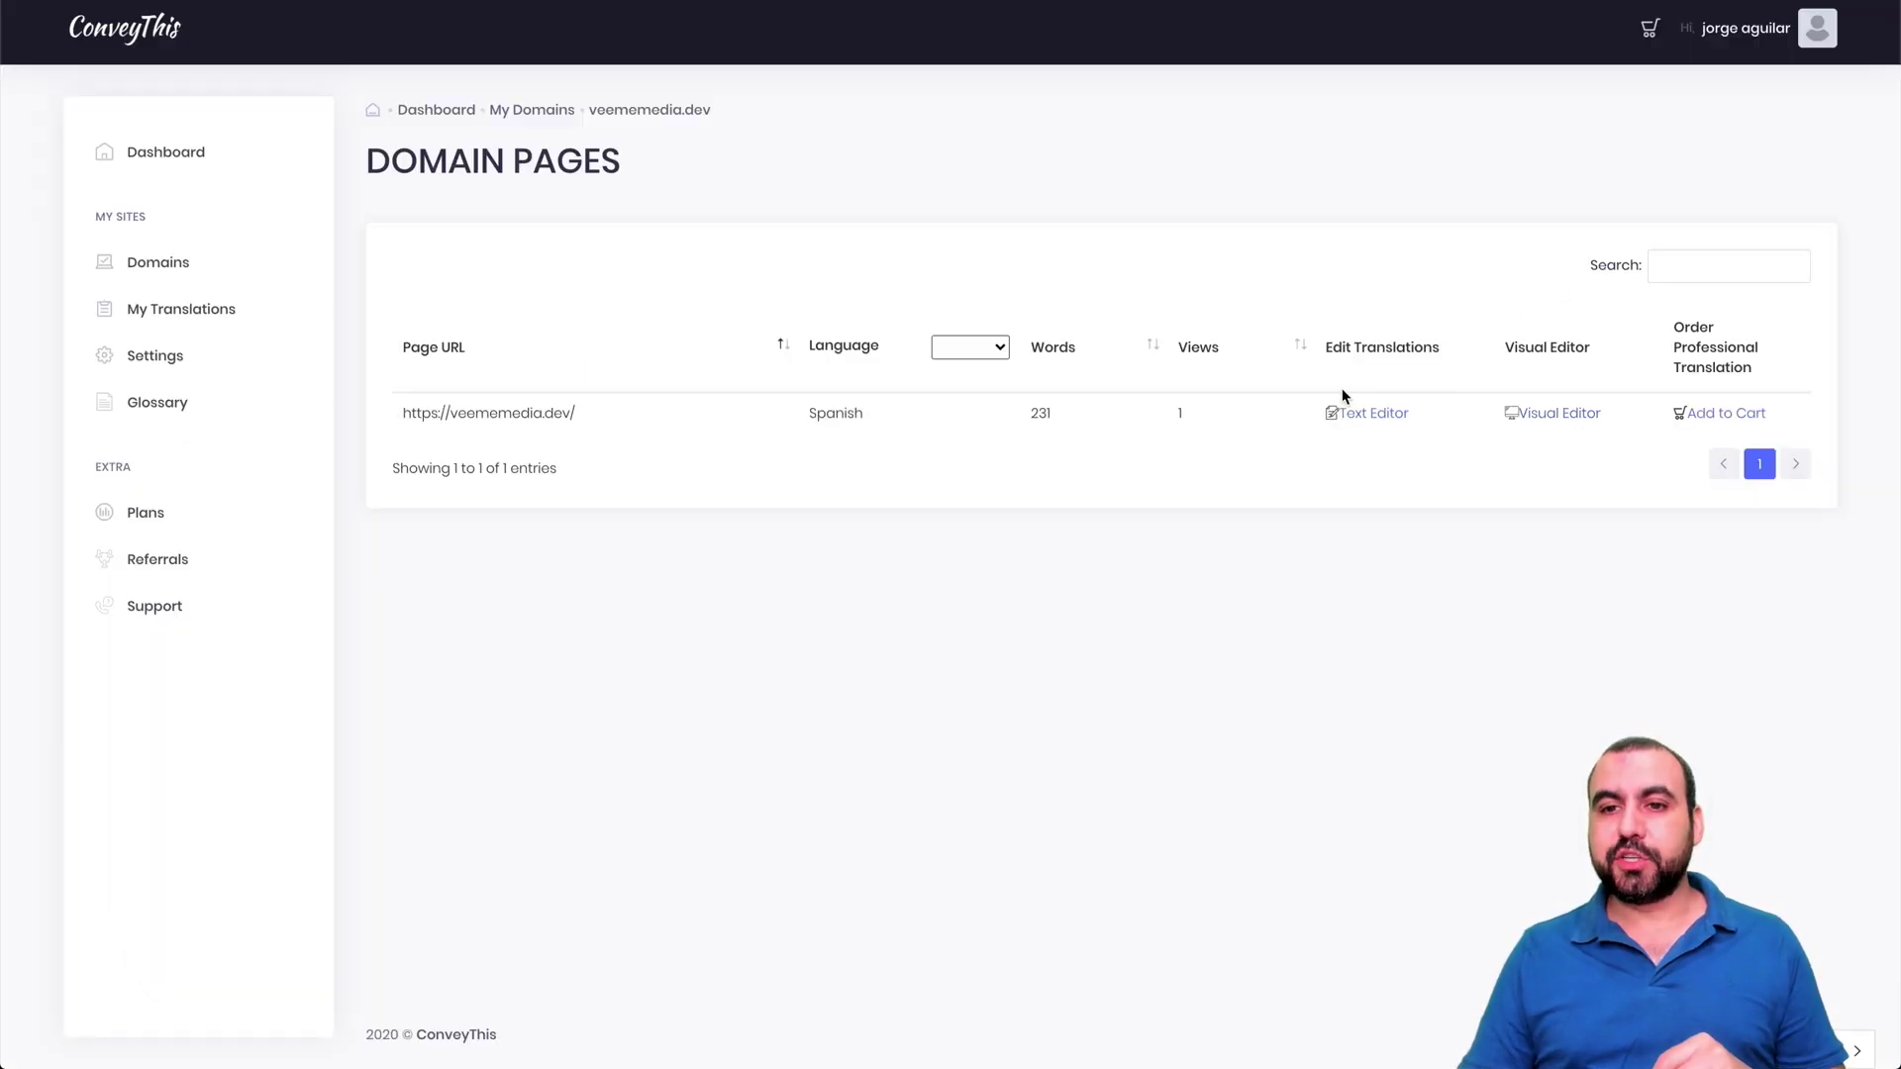
# Open the homepage in the Text Editor and browse English-Spanish pairs like Menus→Menús.
pyautogui.click(1347, 415)
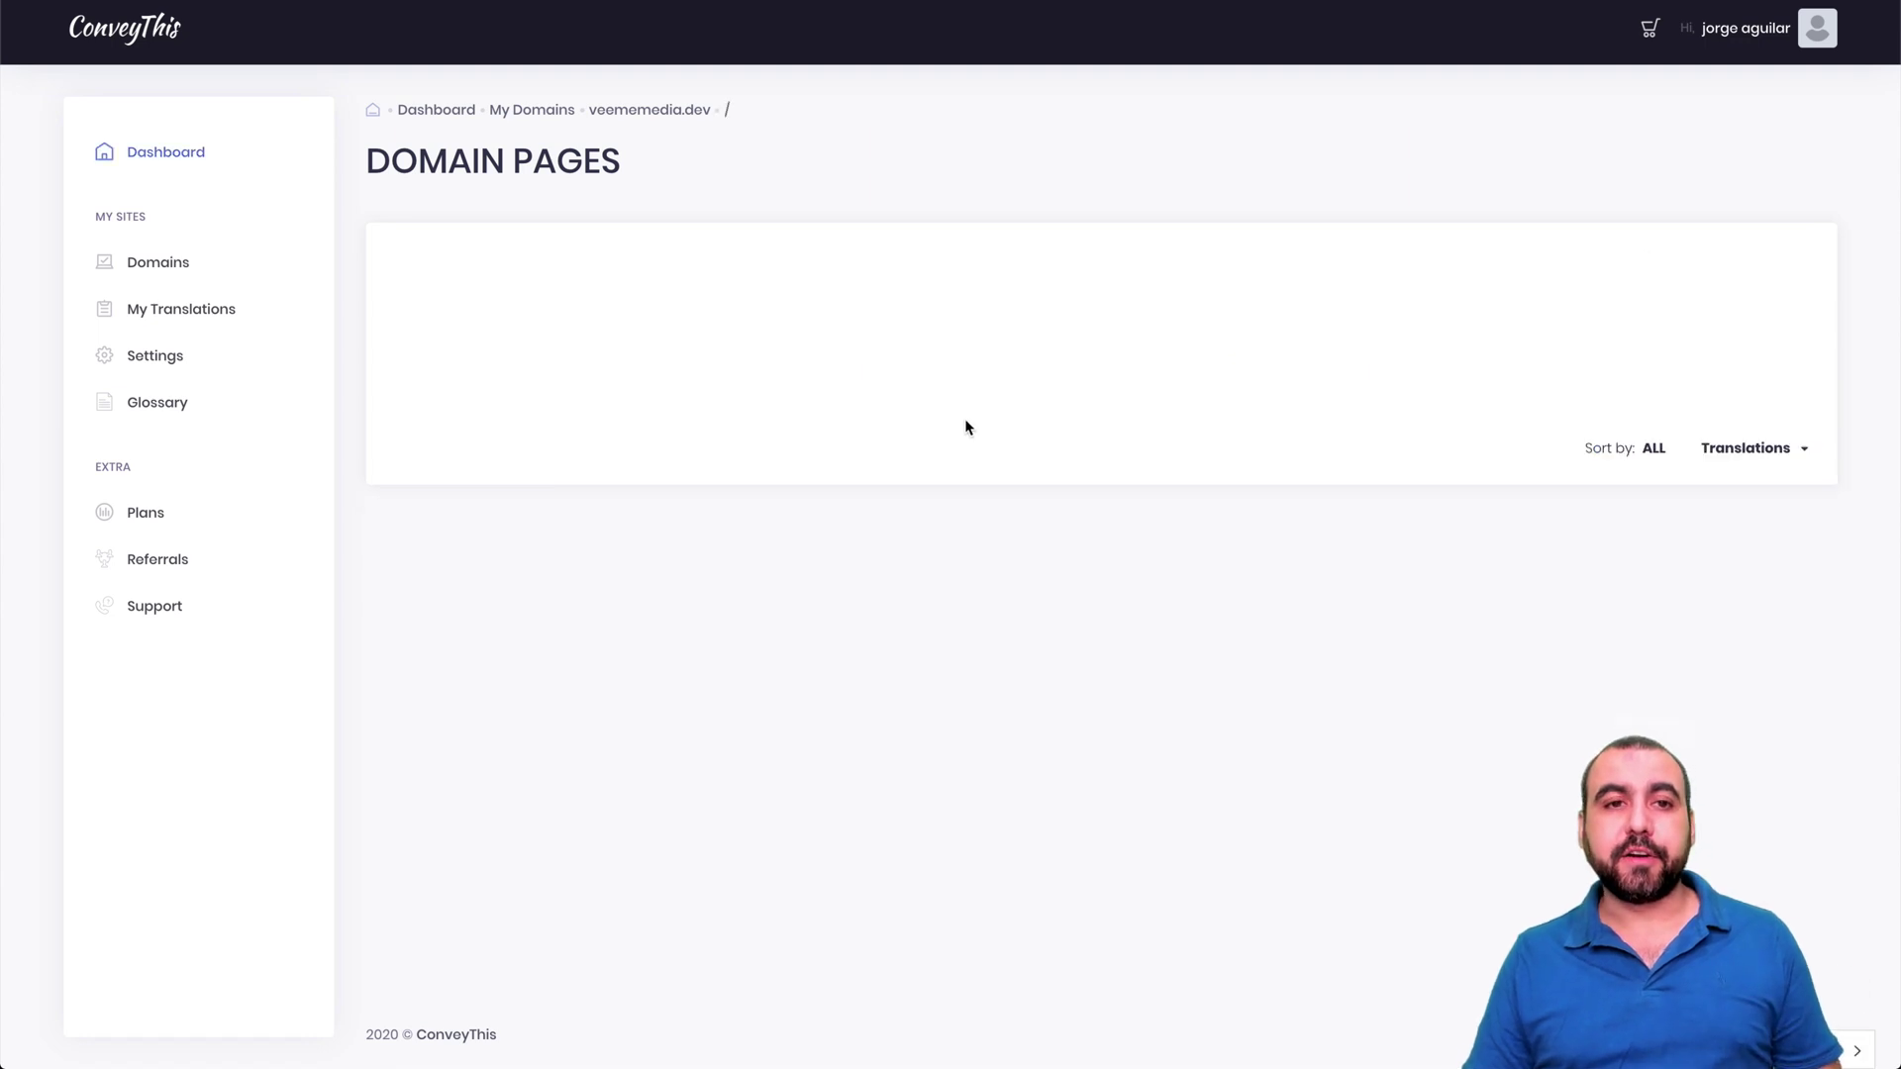
pyautogui.scroll(-1, 772, 587)
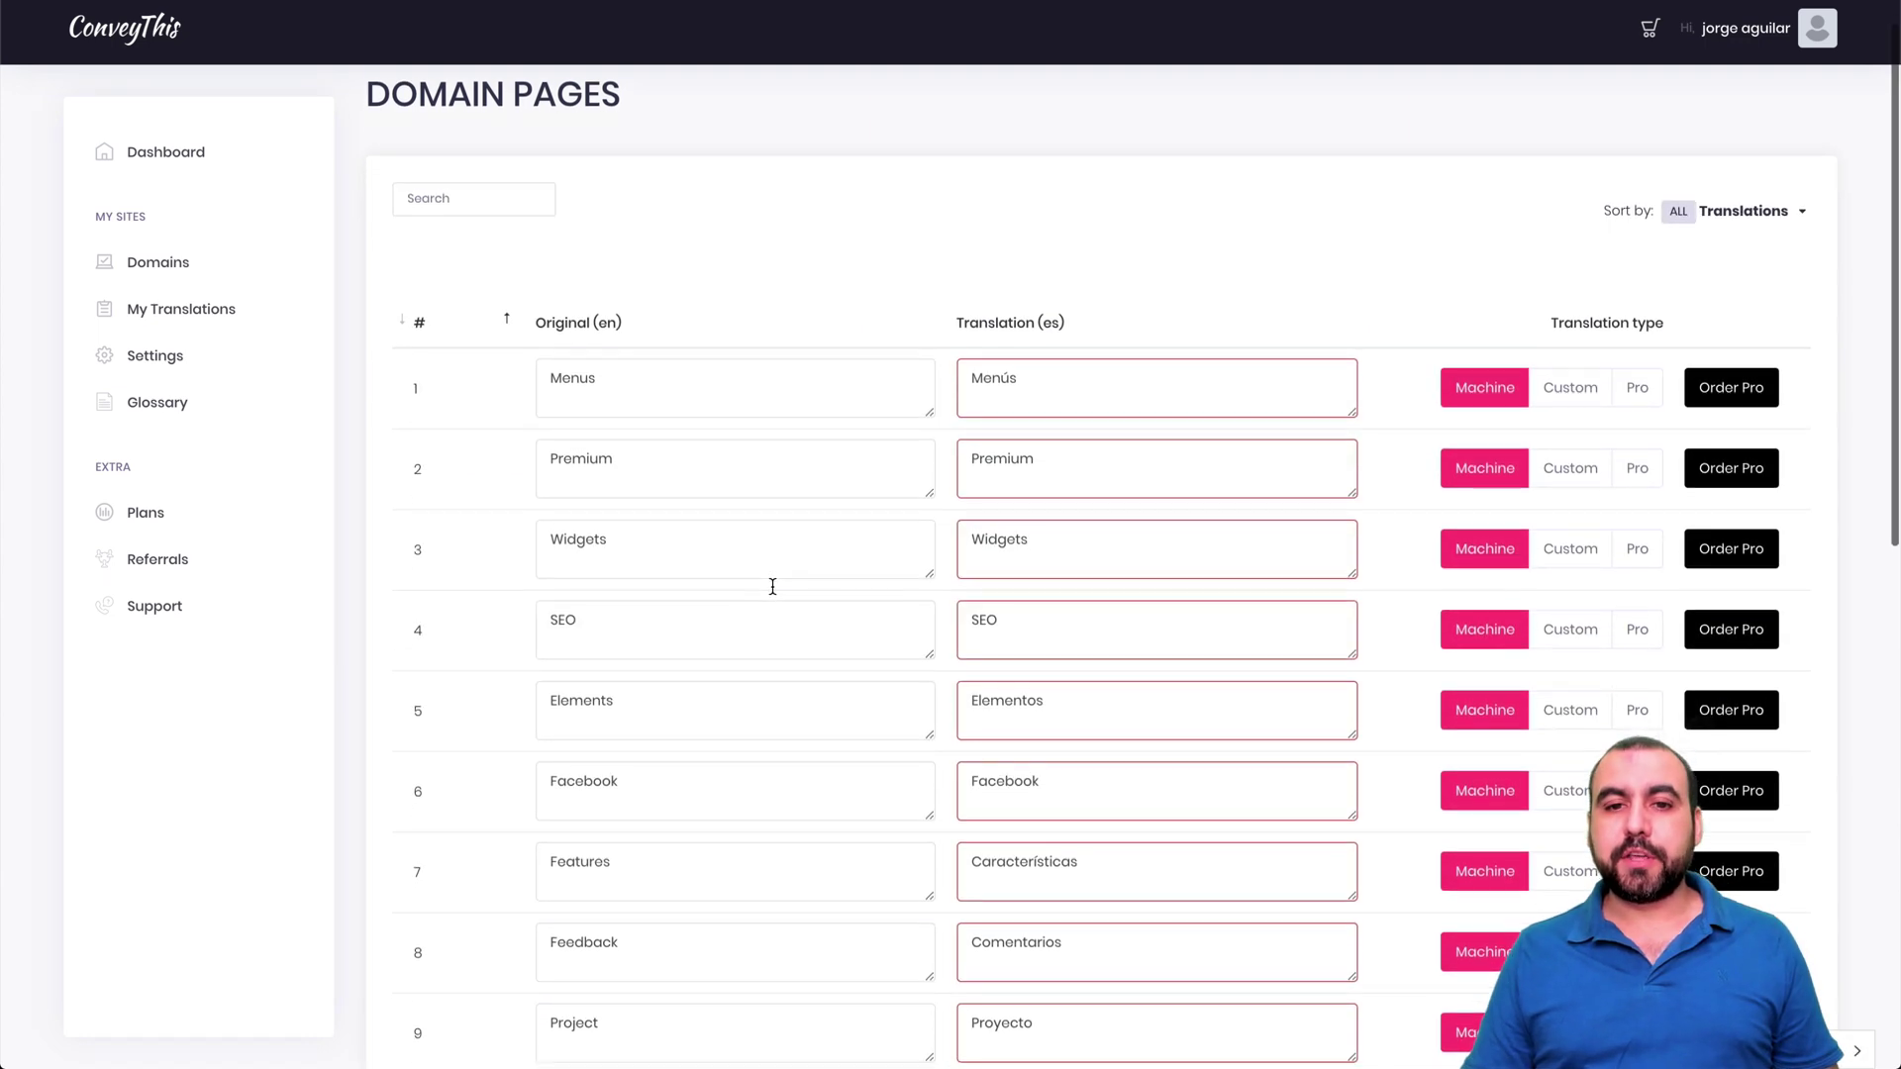
pyautogui.click(669, 386)
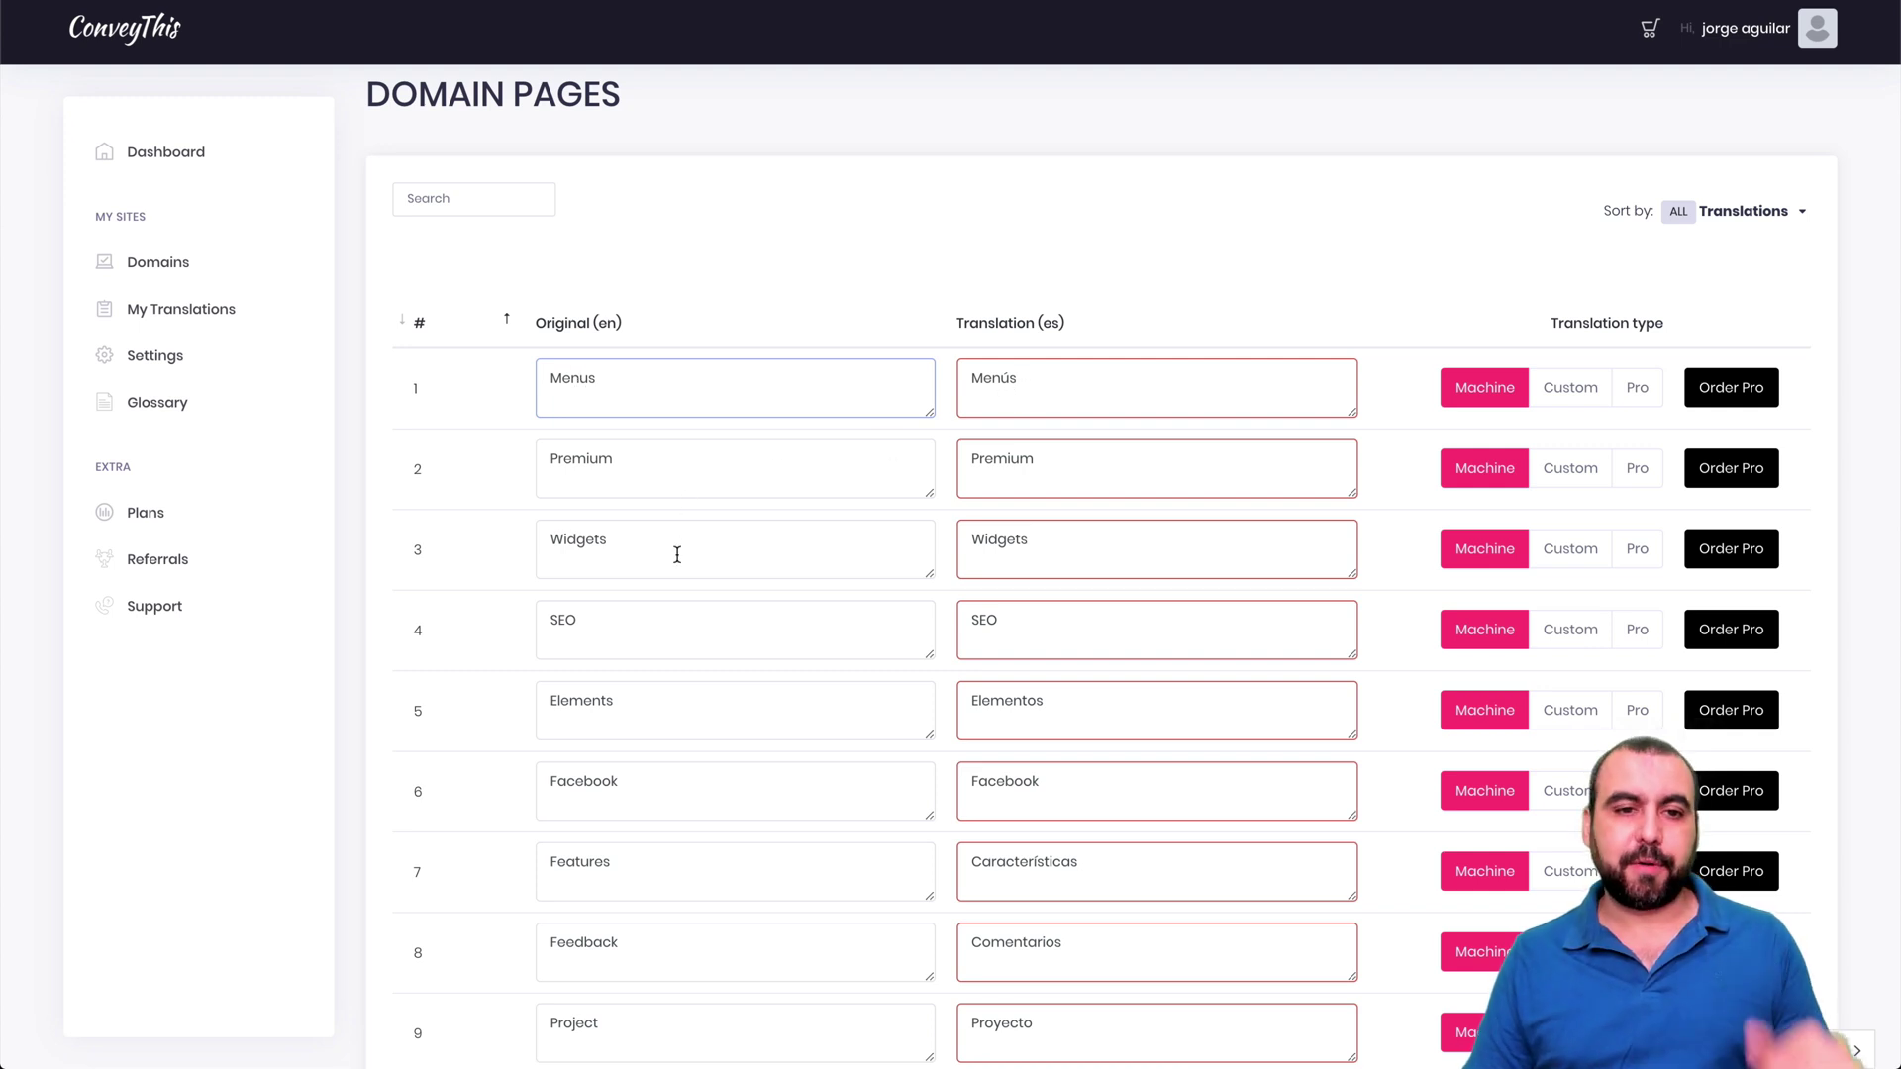
pyautogui.scroll(-5, 677, 555)
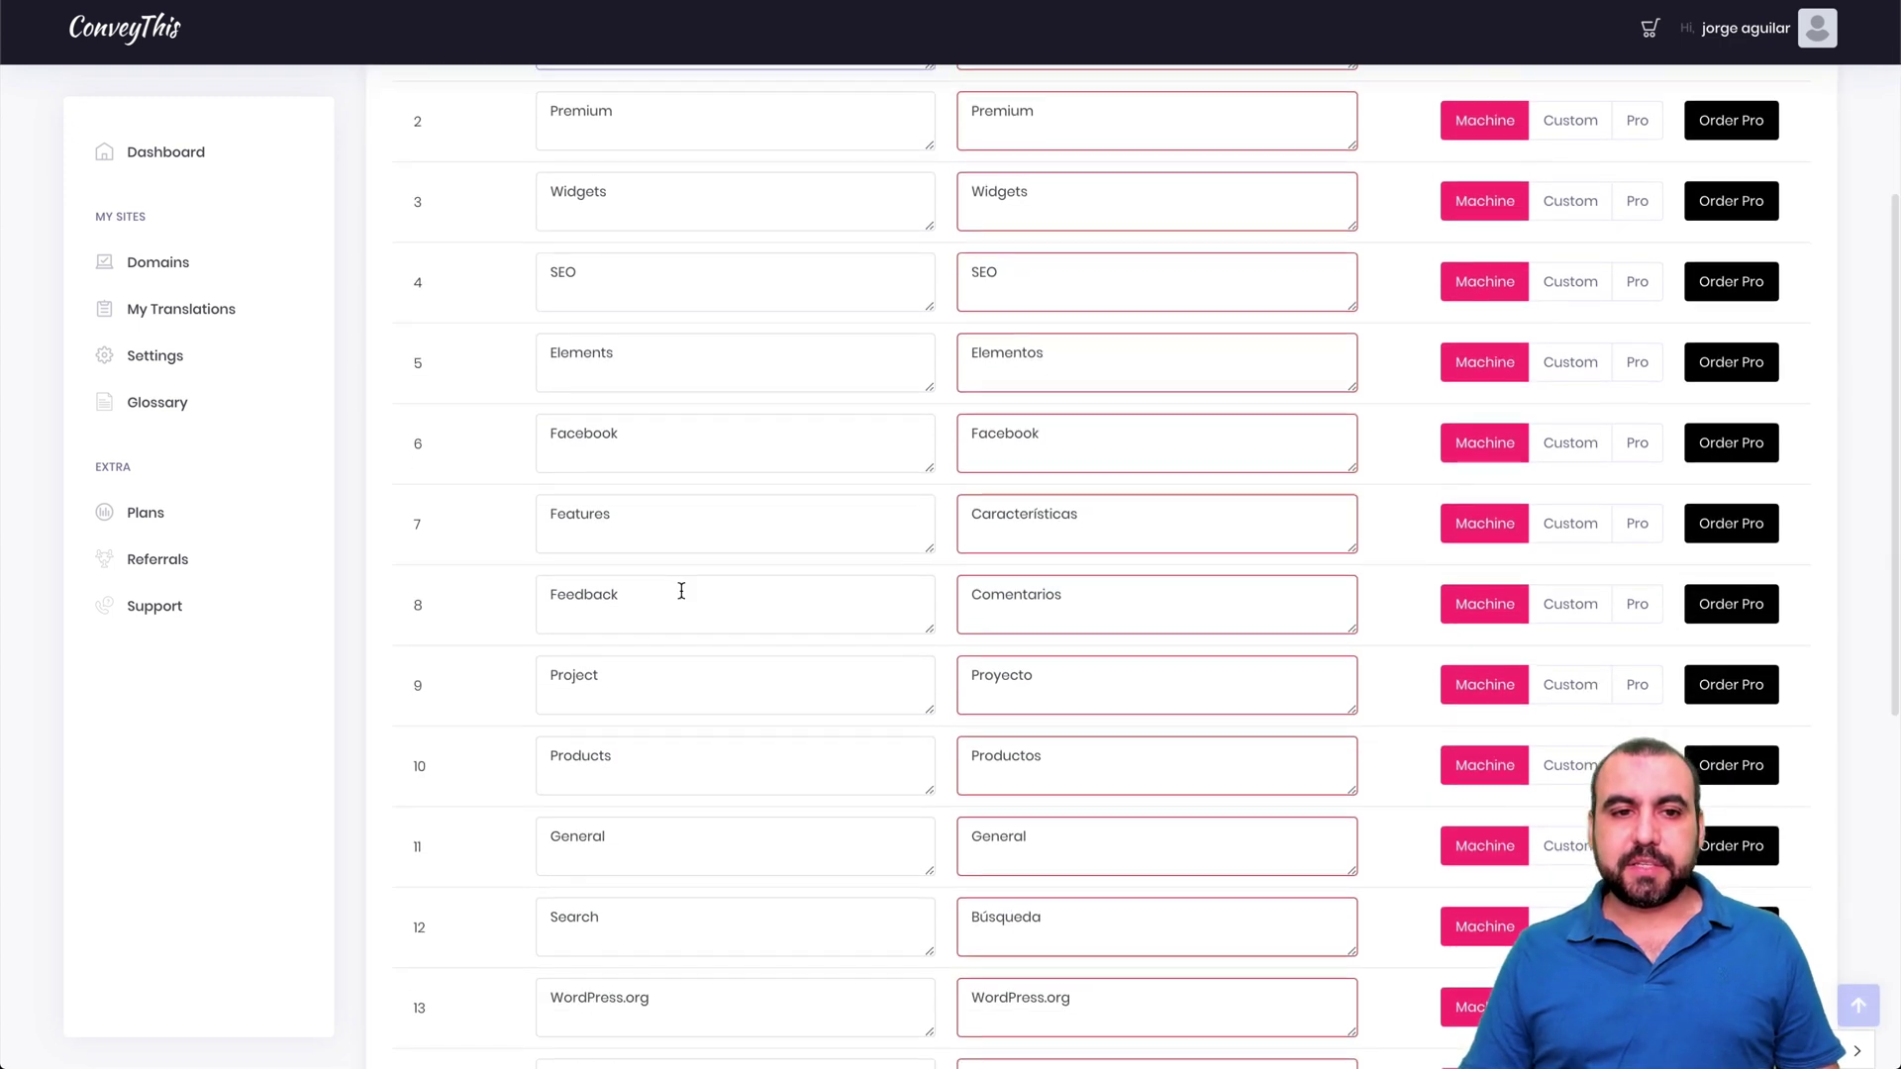
pyautogui.scroll(-4, 679, 588)
pyautogui.scroll(2, 653, 425)
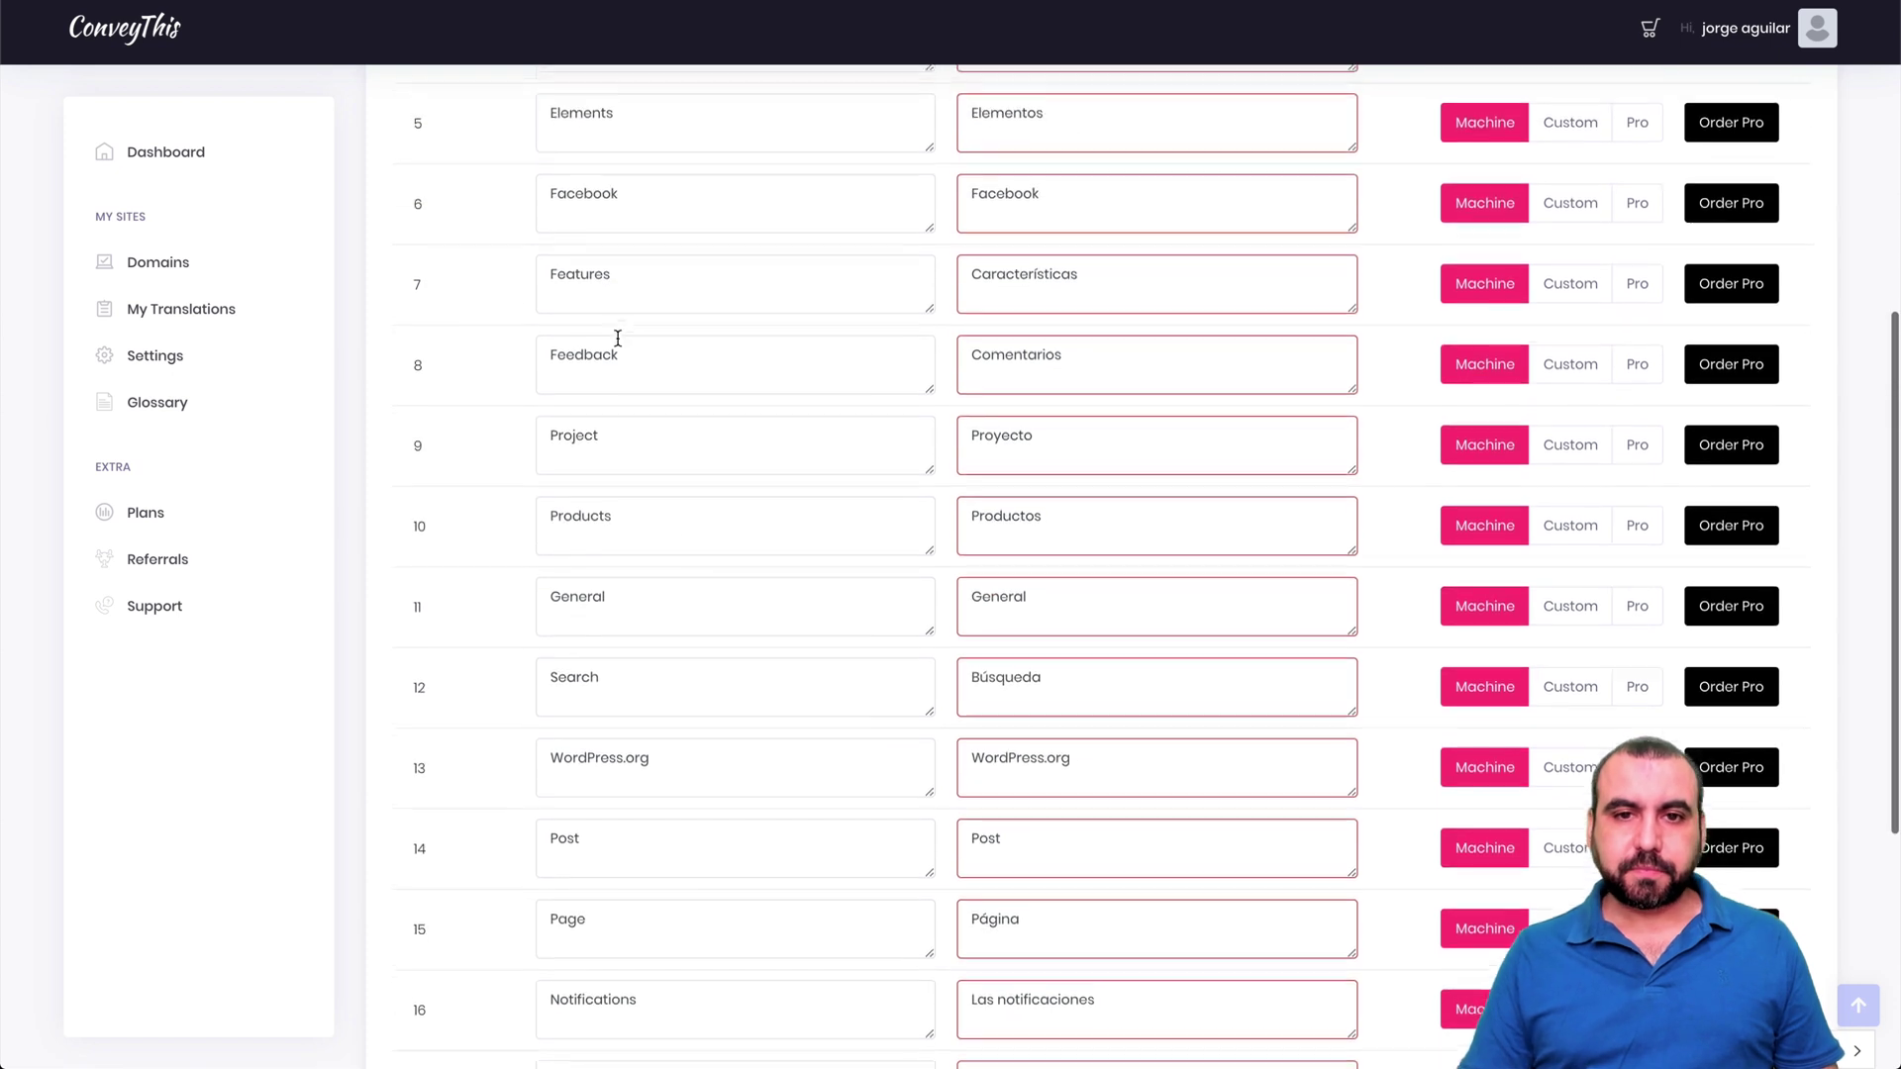
# Switch row 9's Project→Proyecto translation to Custom, then revert it to Machine.
pyautogui.click(664, 445)
pyautogui.click(1111, 448)
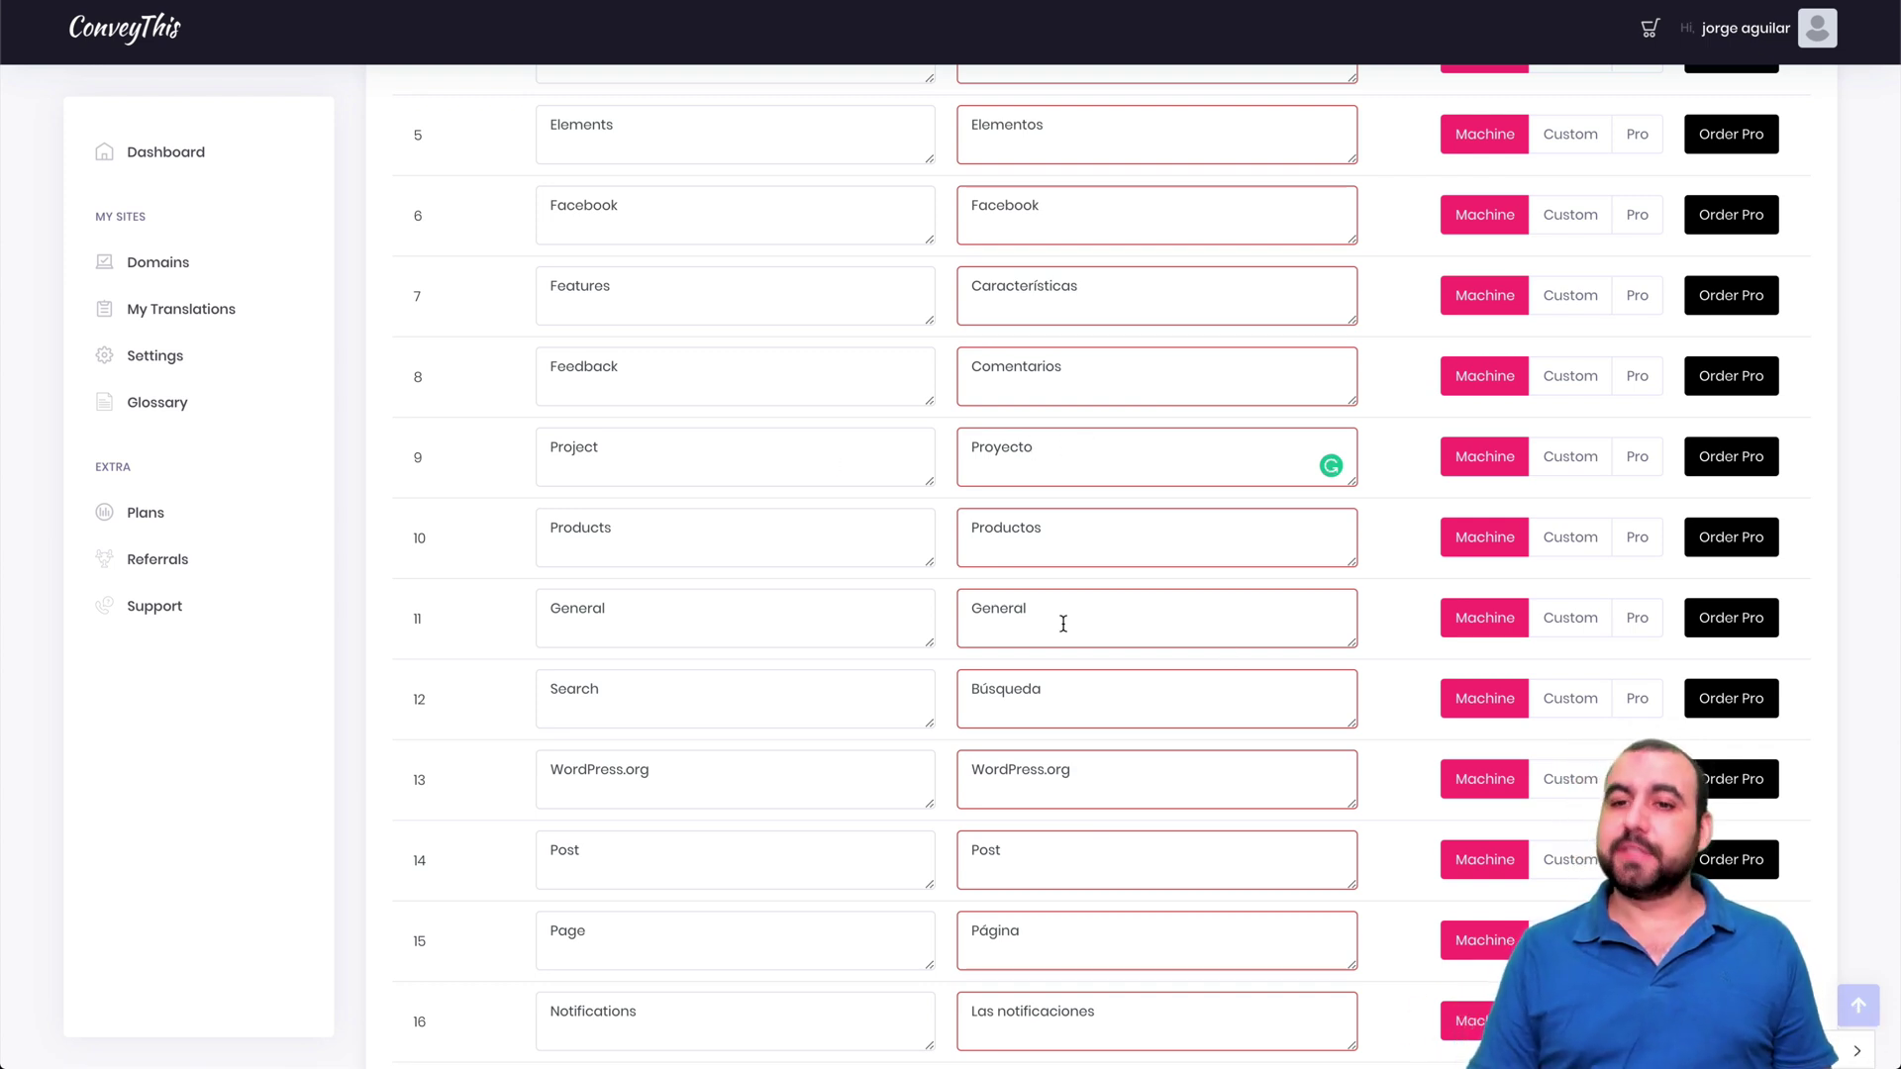
pyautogui.scroll(3, 1063, 623)
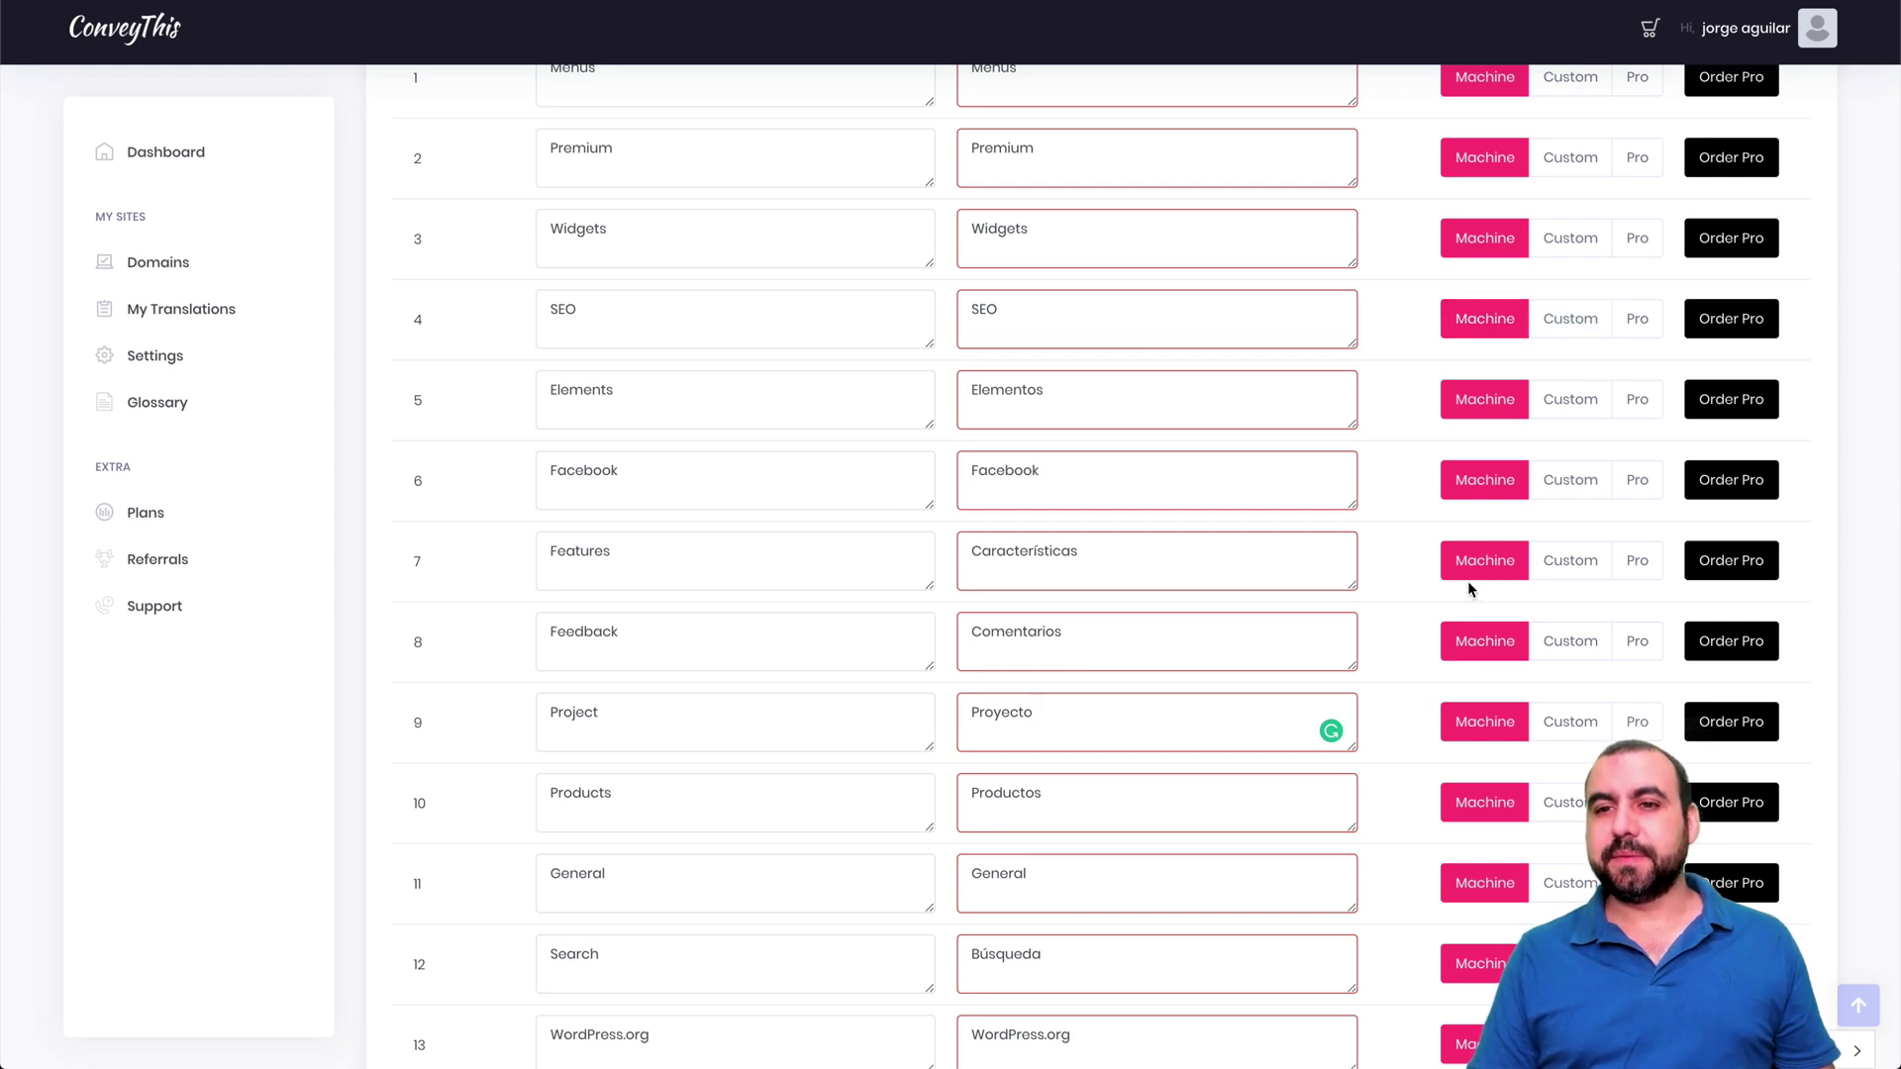
pyautogui.click(1564, 721)
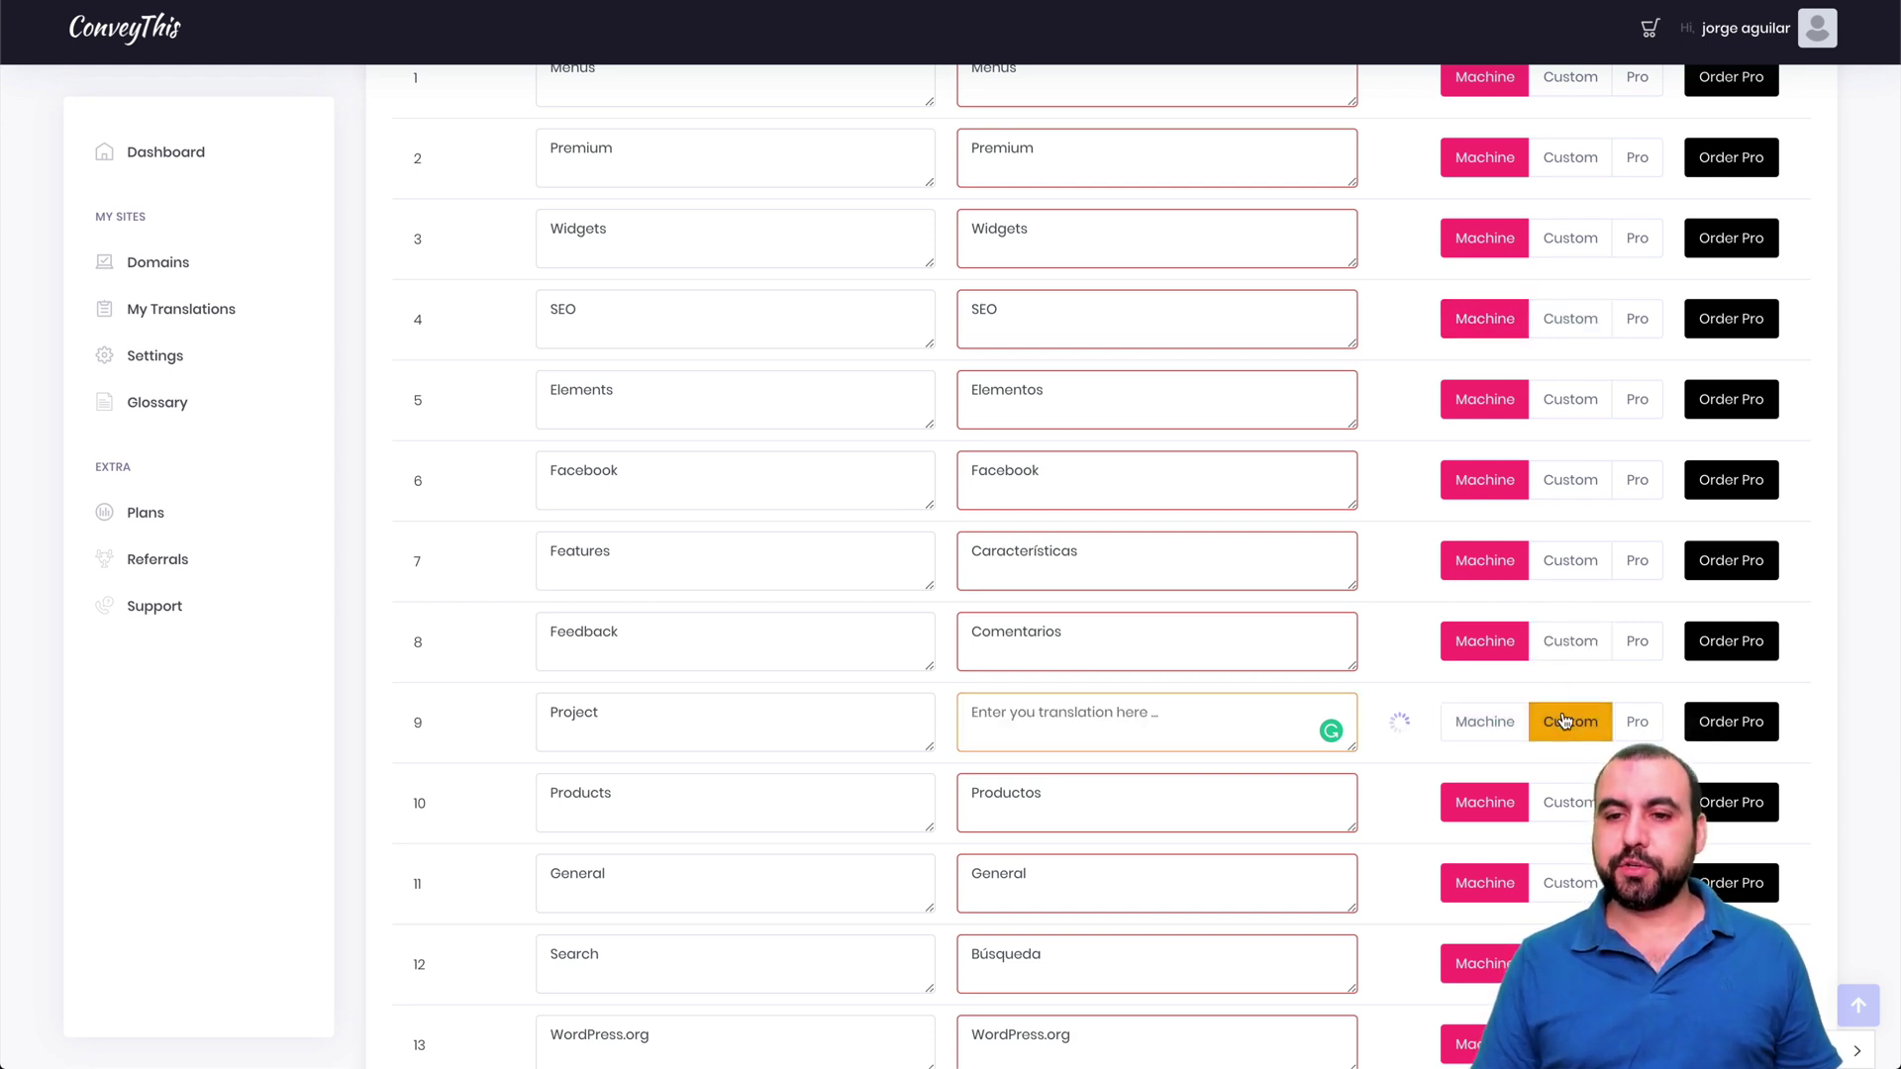
pyautogui.click(1176, 726)
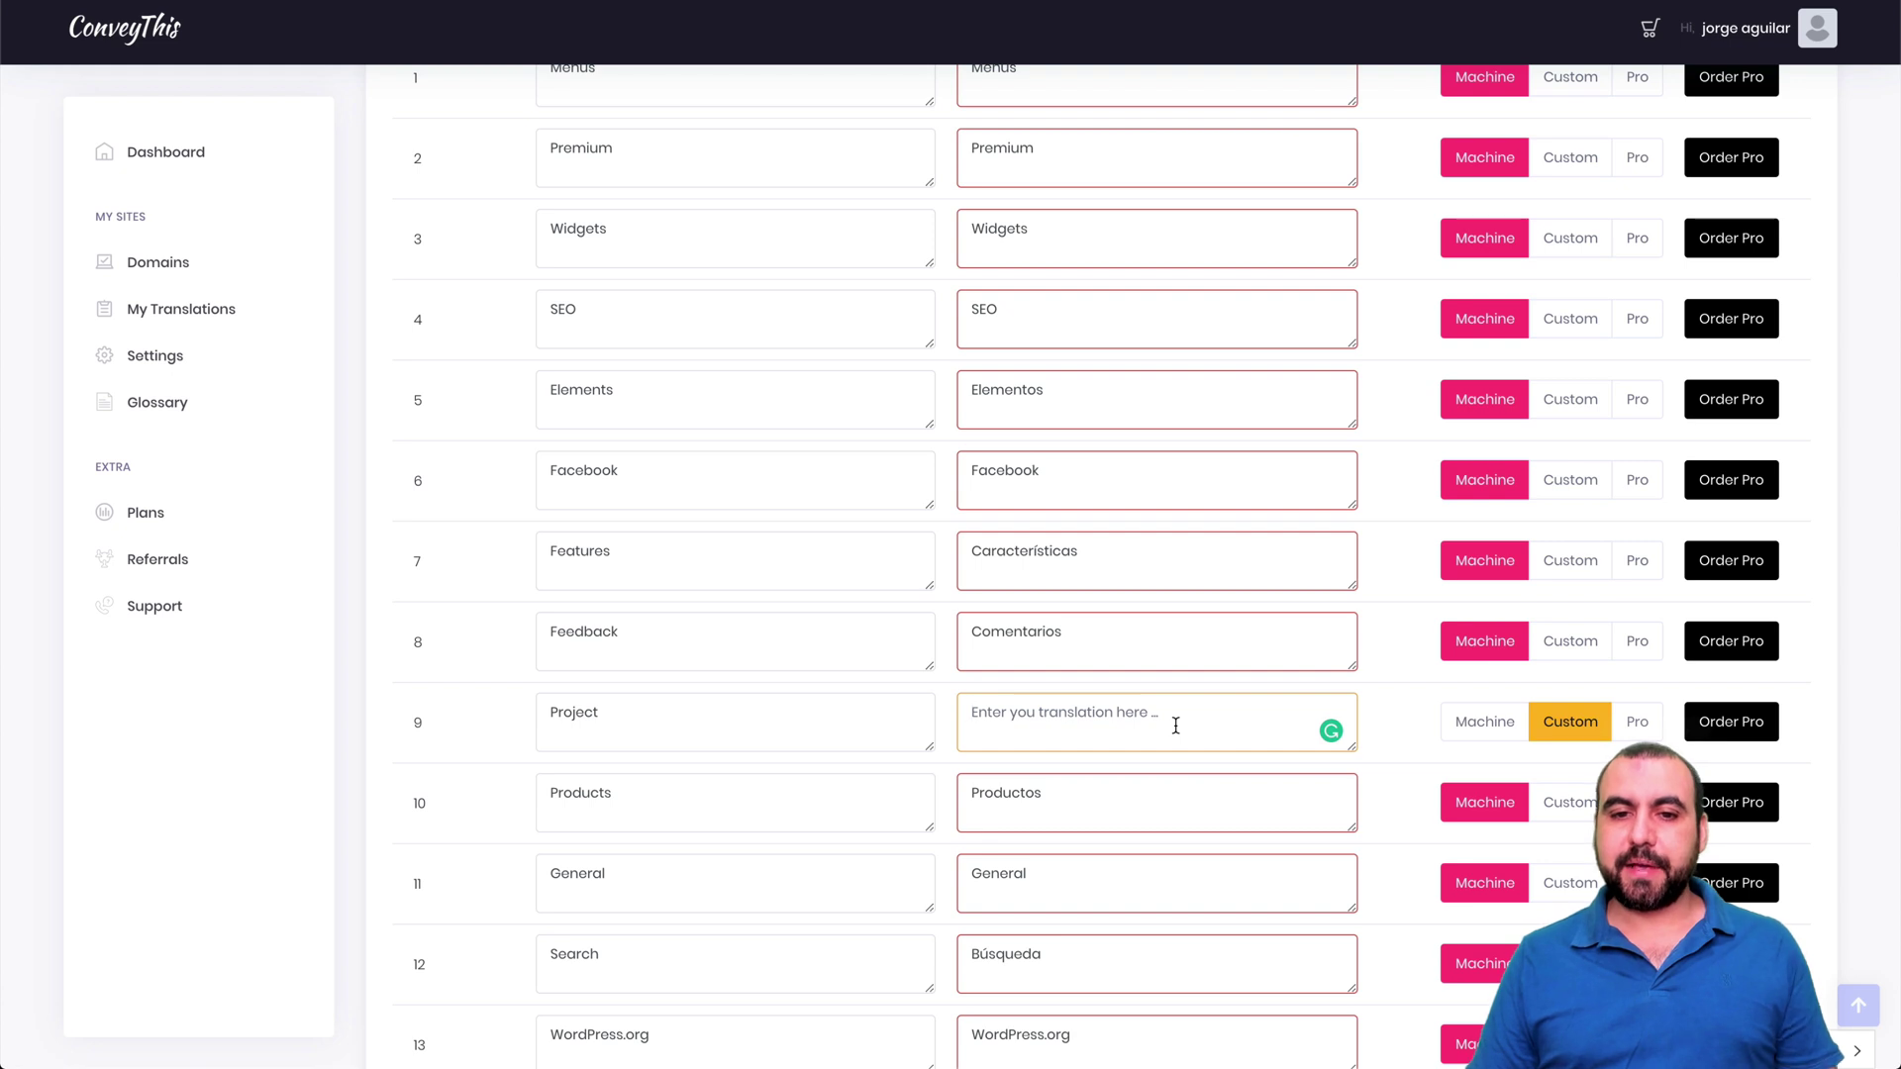
pyautogui.click(1480, 722)
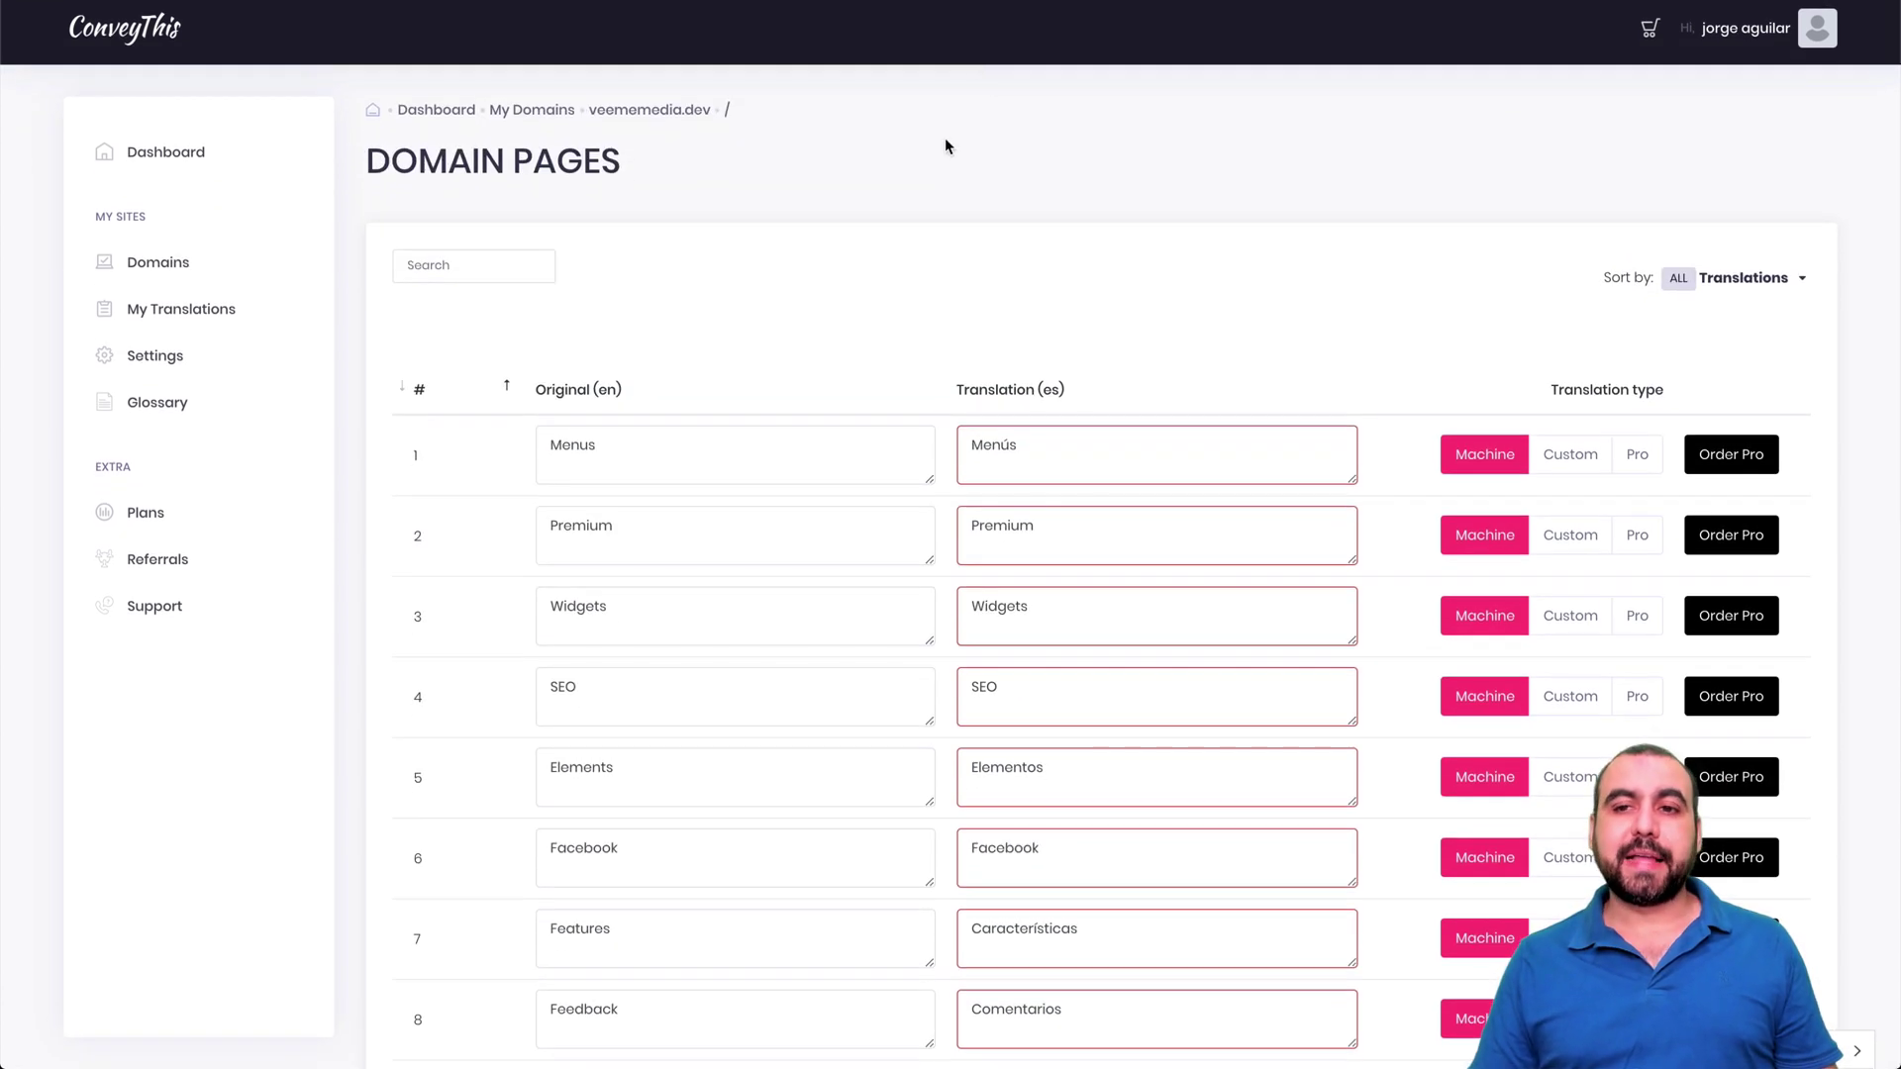
# Back on Domain Pages, add the Spanish homepage's professional translation to the cart.
pyautogui.click(187, 313)
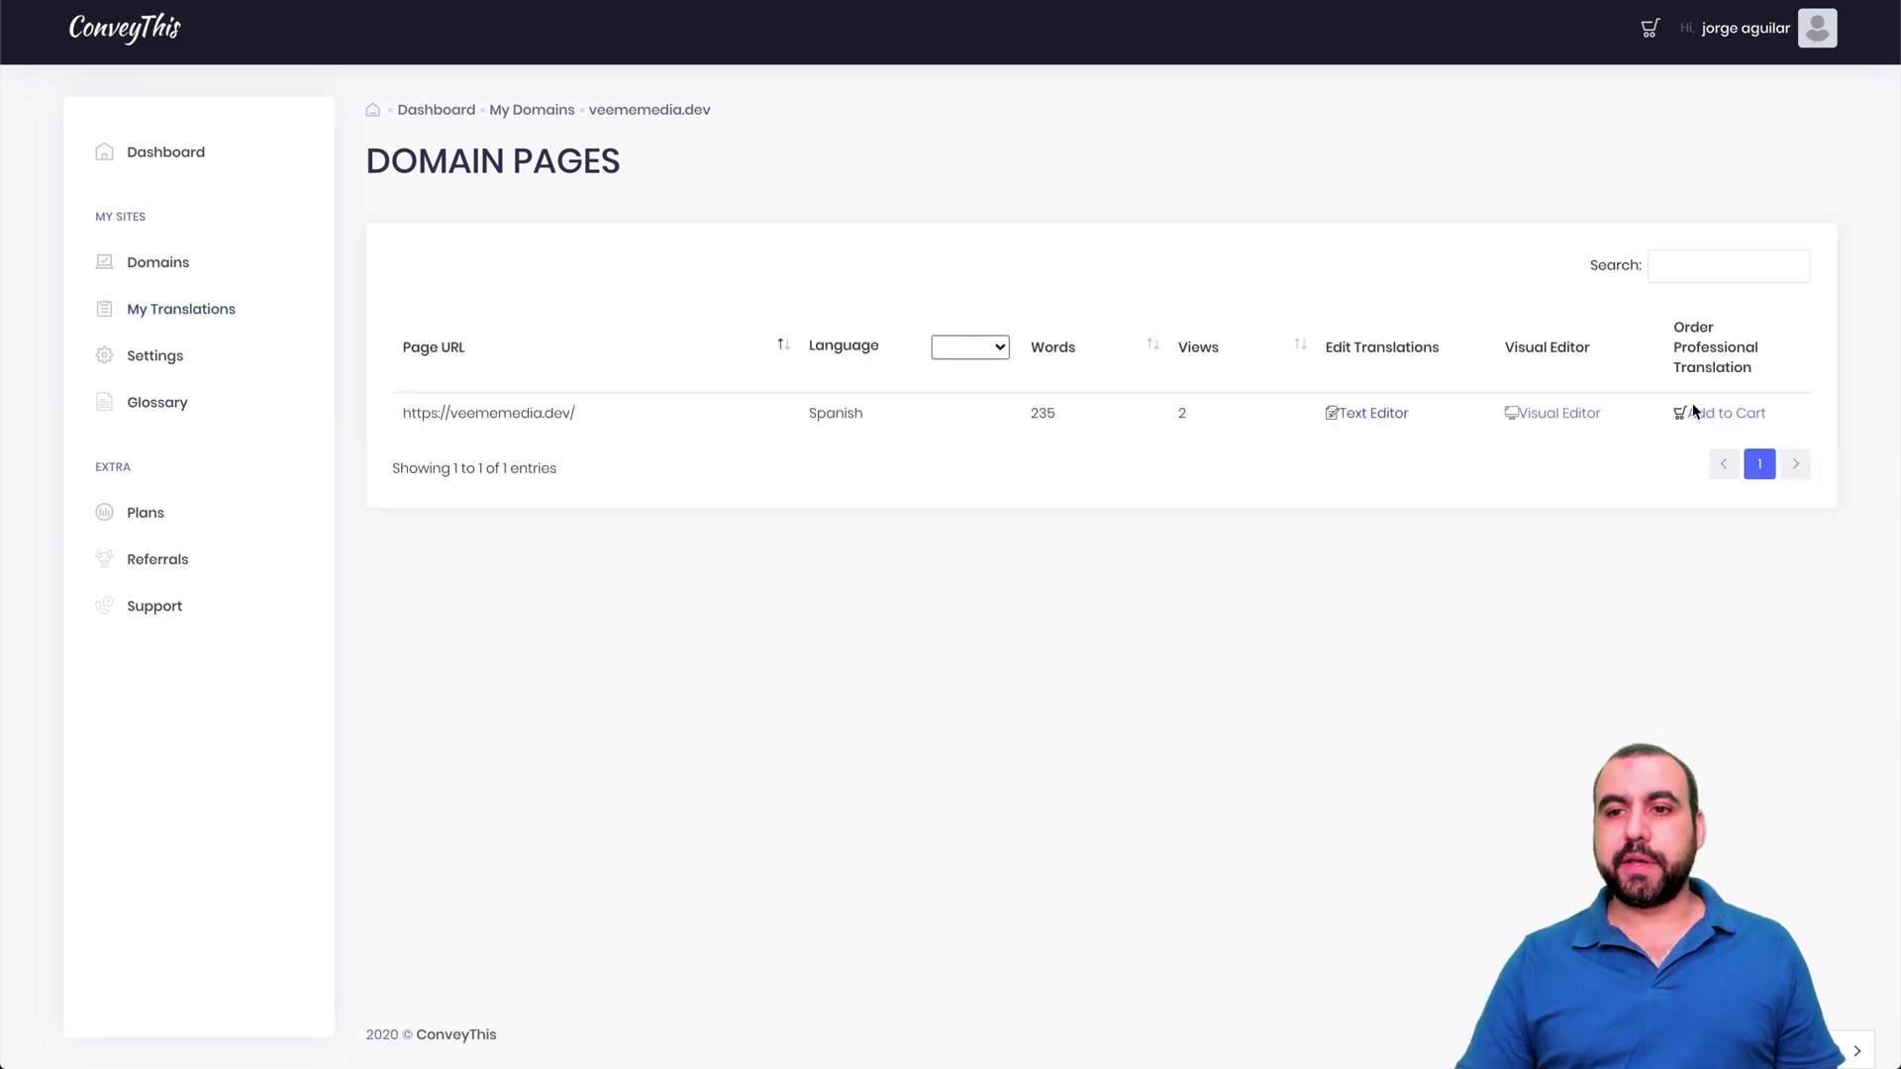
pyautogui.moveTo(1678, 332); pyautogui.dragTo(1769, 382)
pyautogui.click(1768, 381)
pyautogui.click(1745, 412)
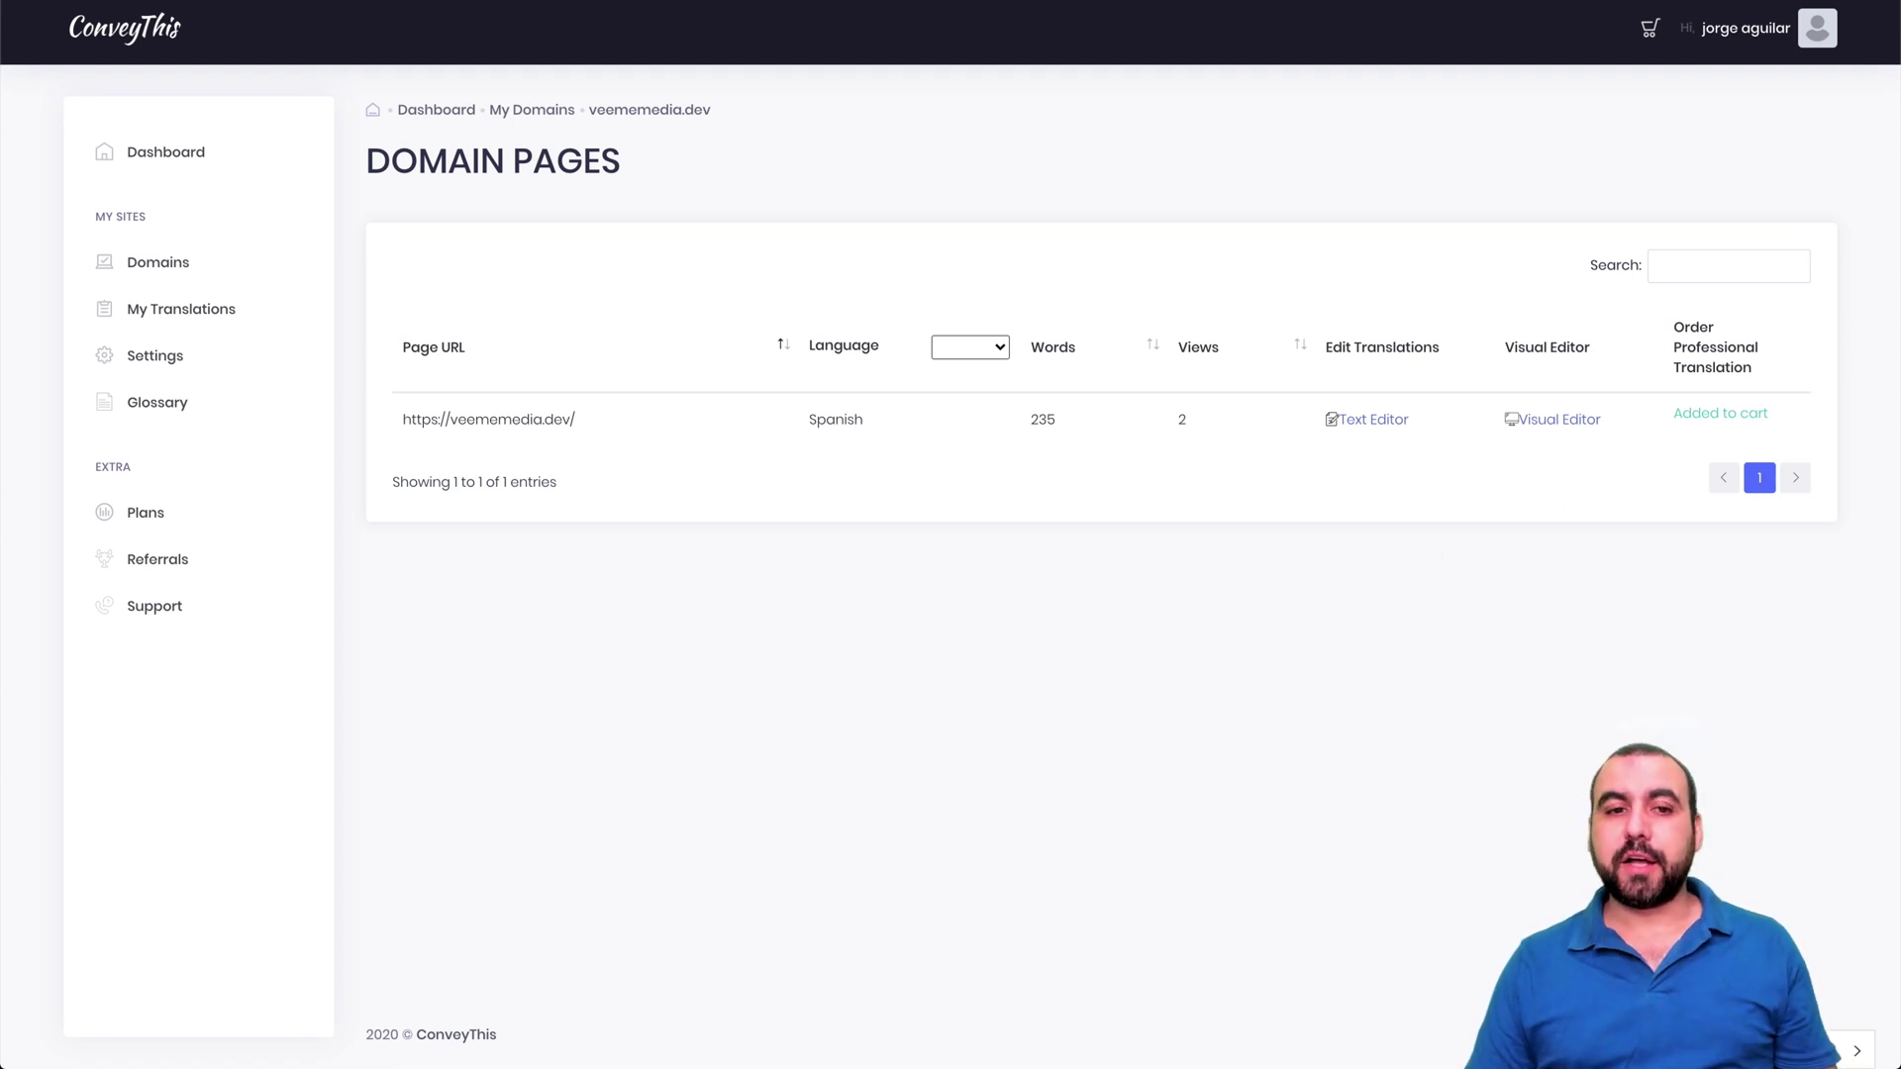
# Open My Cart and highlight the English-to-Spanish order's 359 words and $32.30 cost.
pyautogui.click(1660, 32)
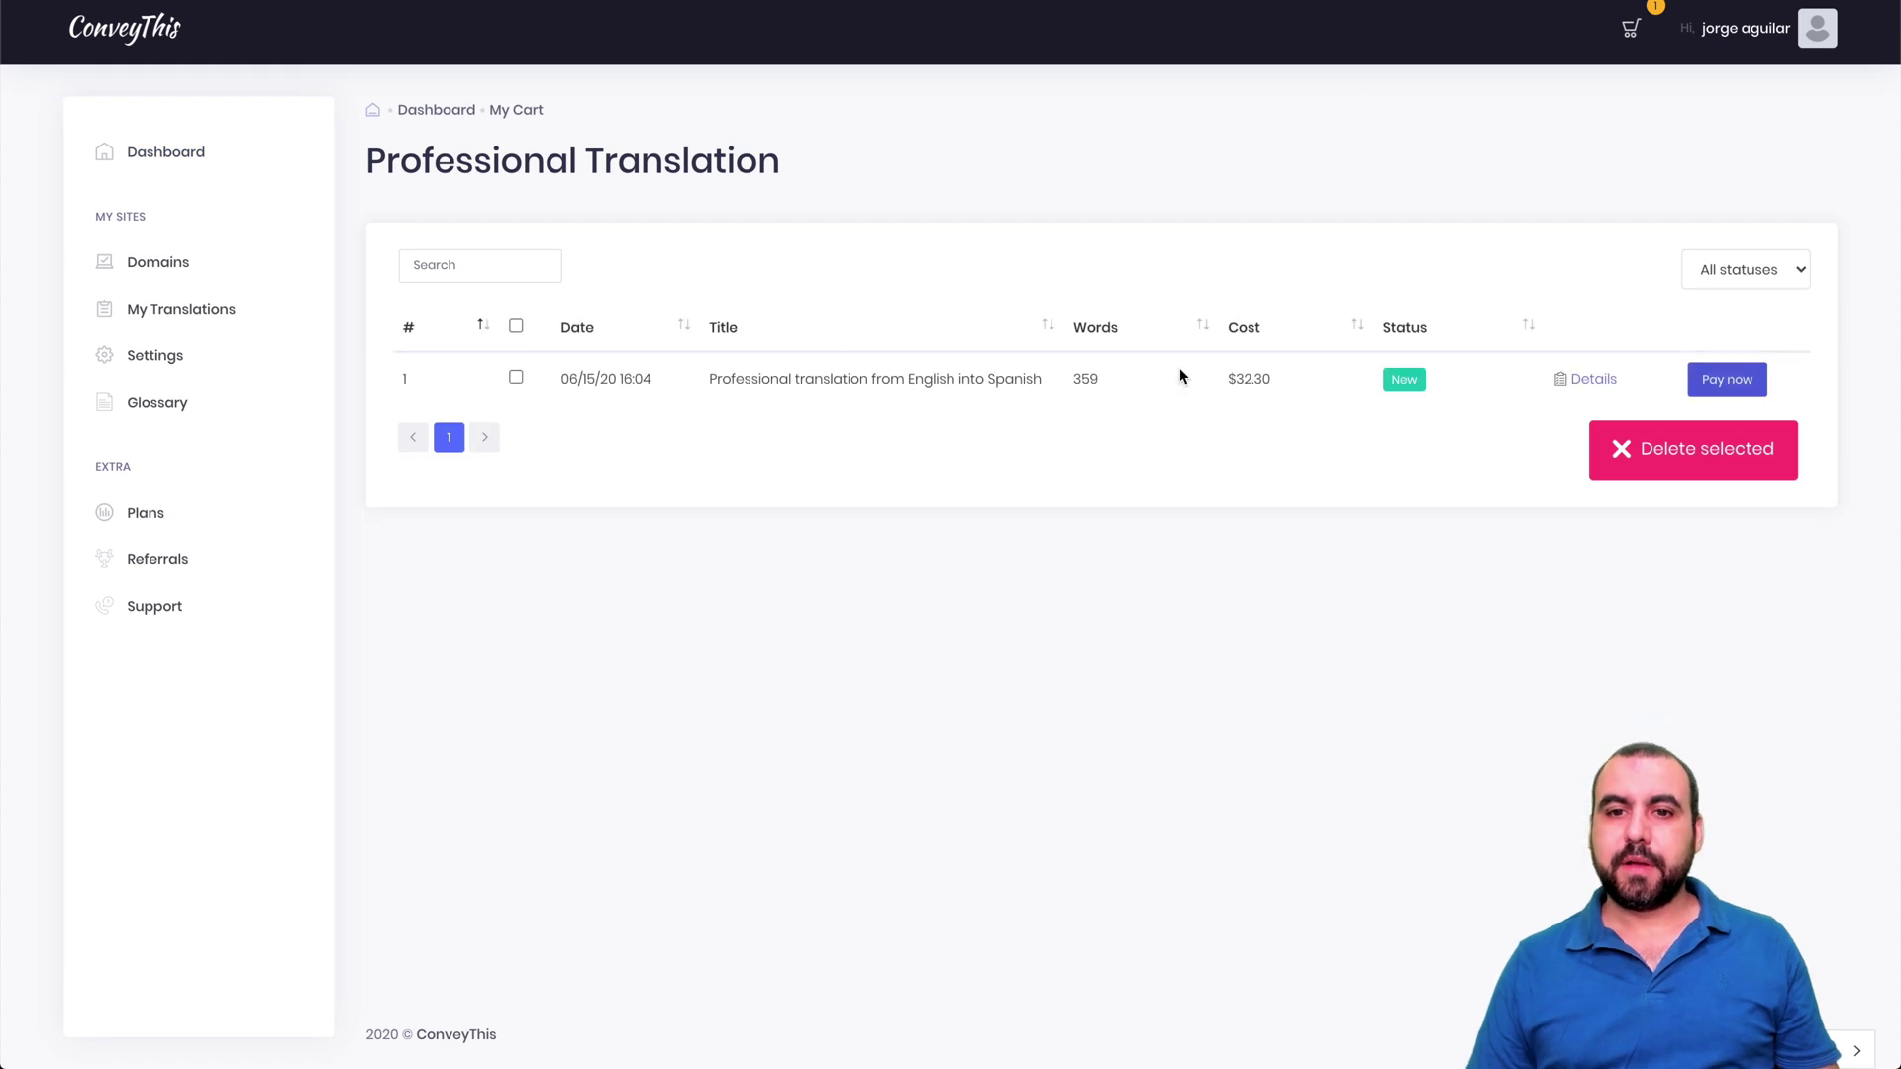
pyautogui.click(1072, 379)
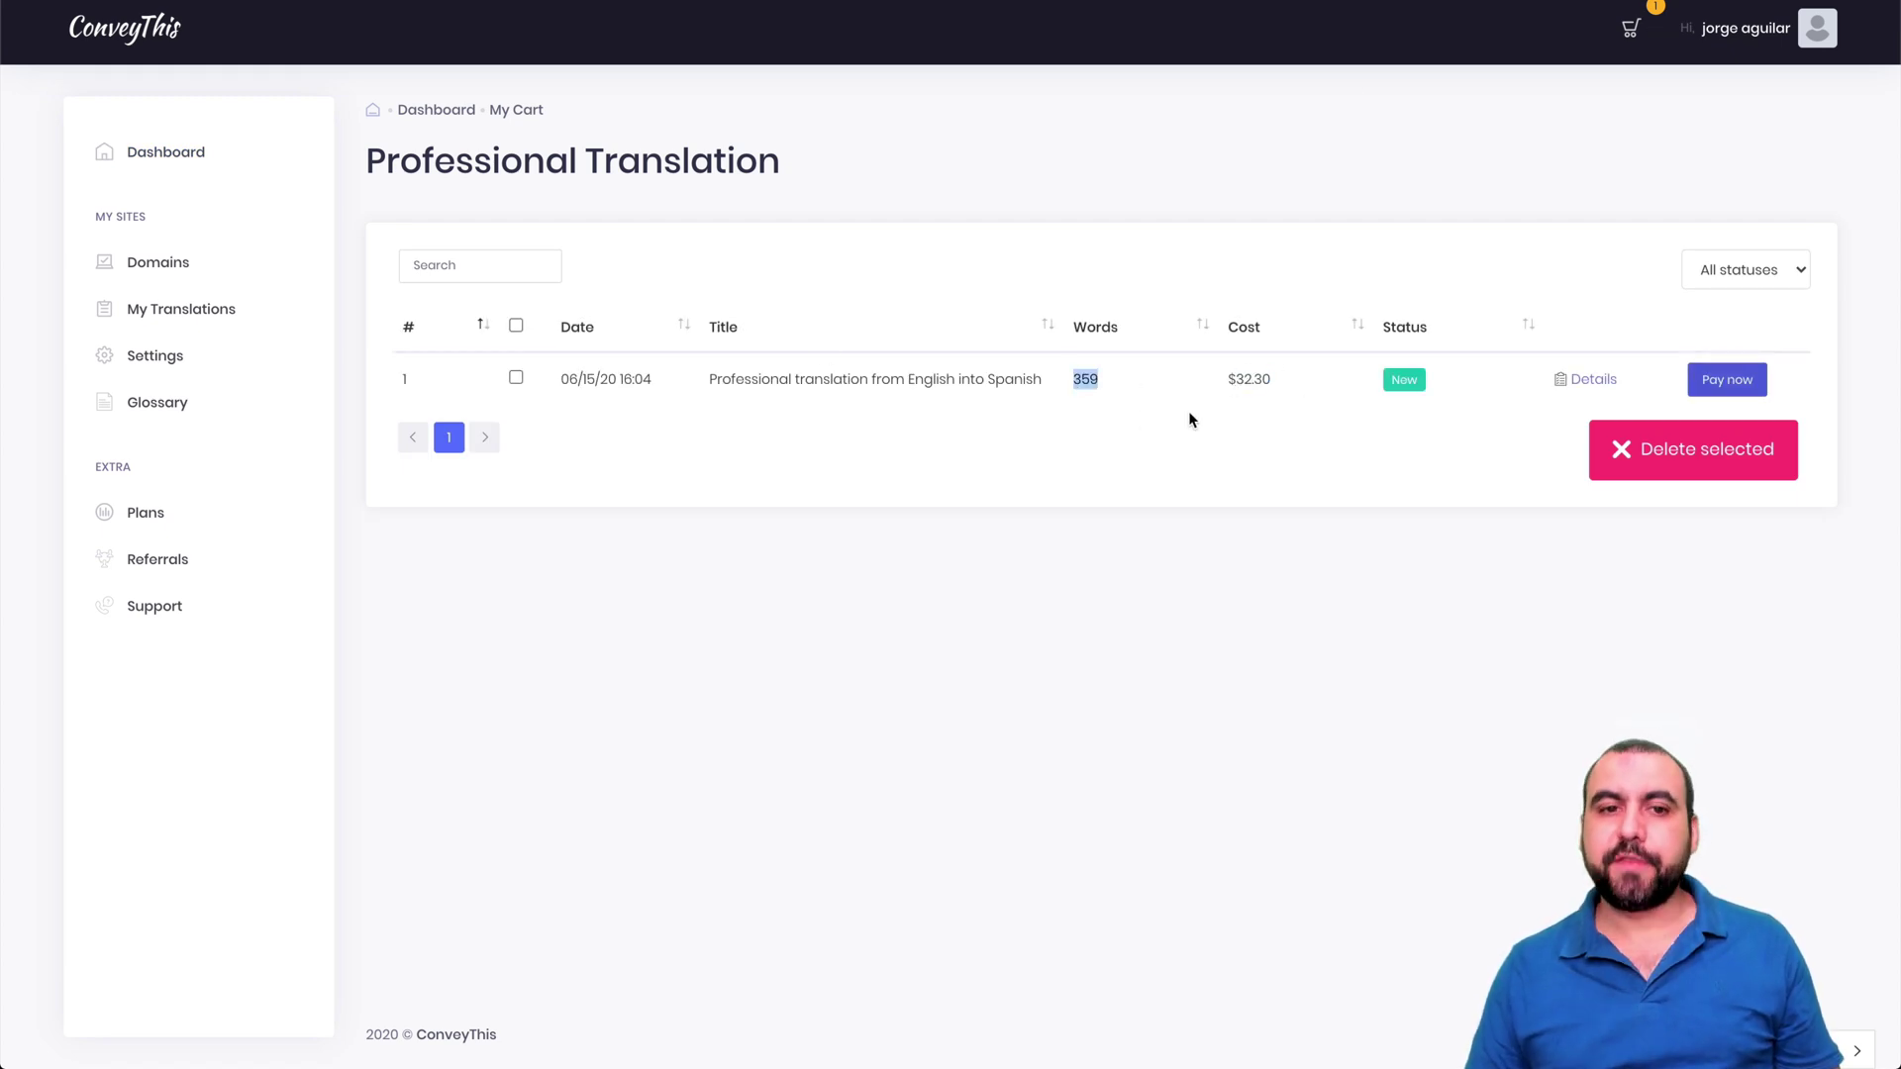
pyautogui.moveTo(1236, 380); pyautogui.dragTo(1274, 380)
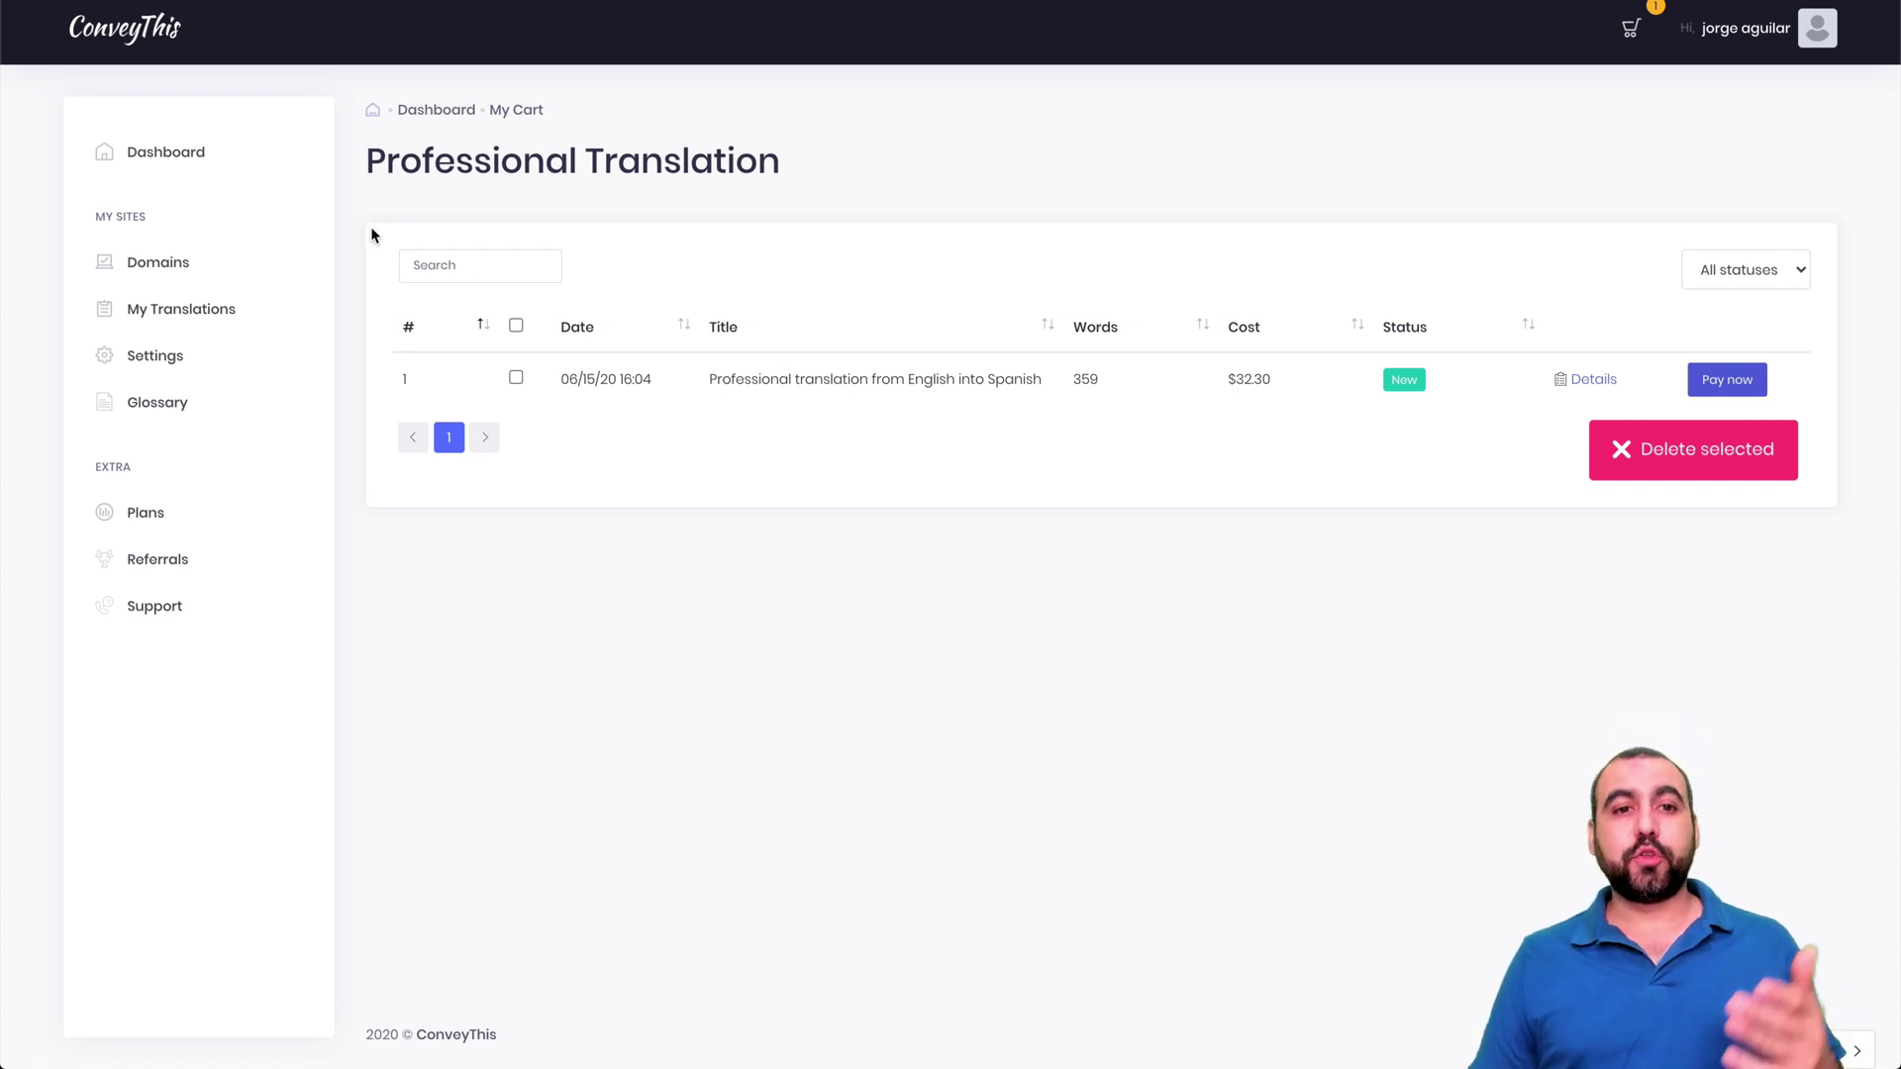
# Open Plans and review Free, Business $9, Pro $29, Pro+ $99 and Enterprise features.
pyautogui.click(151, 518)
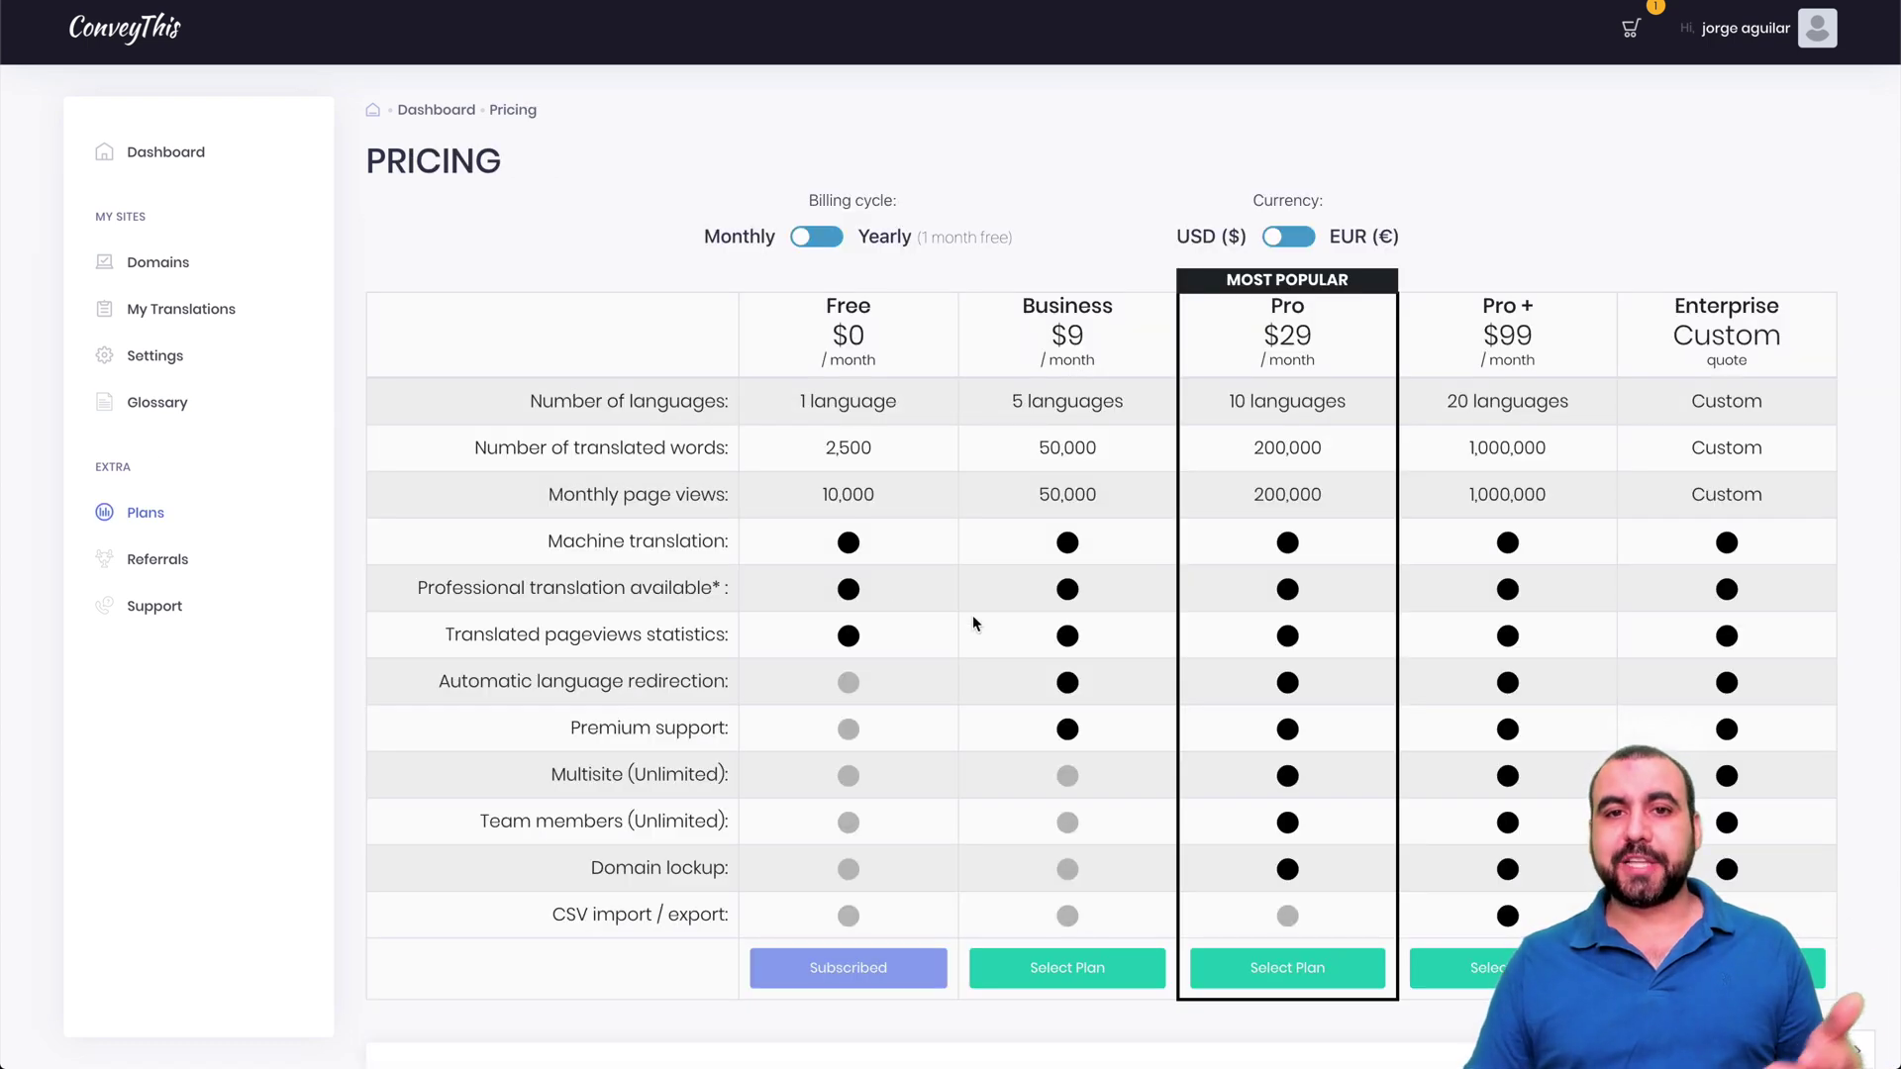
pyautogui.moveTo(436, 682); pyautogui.dragTo(718, 683)
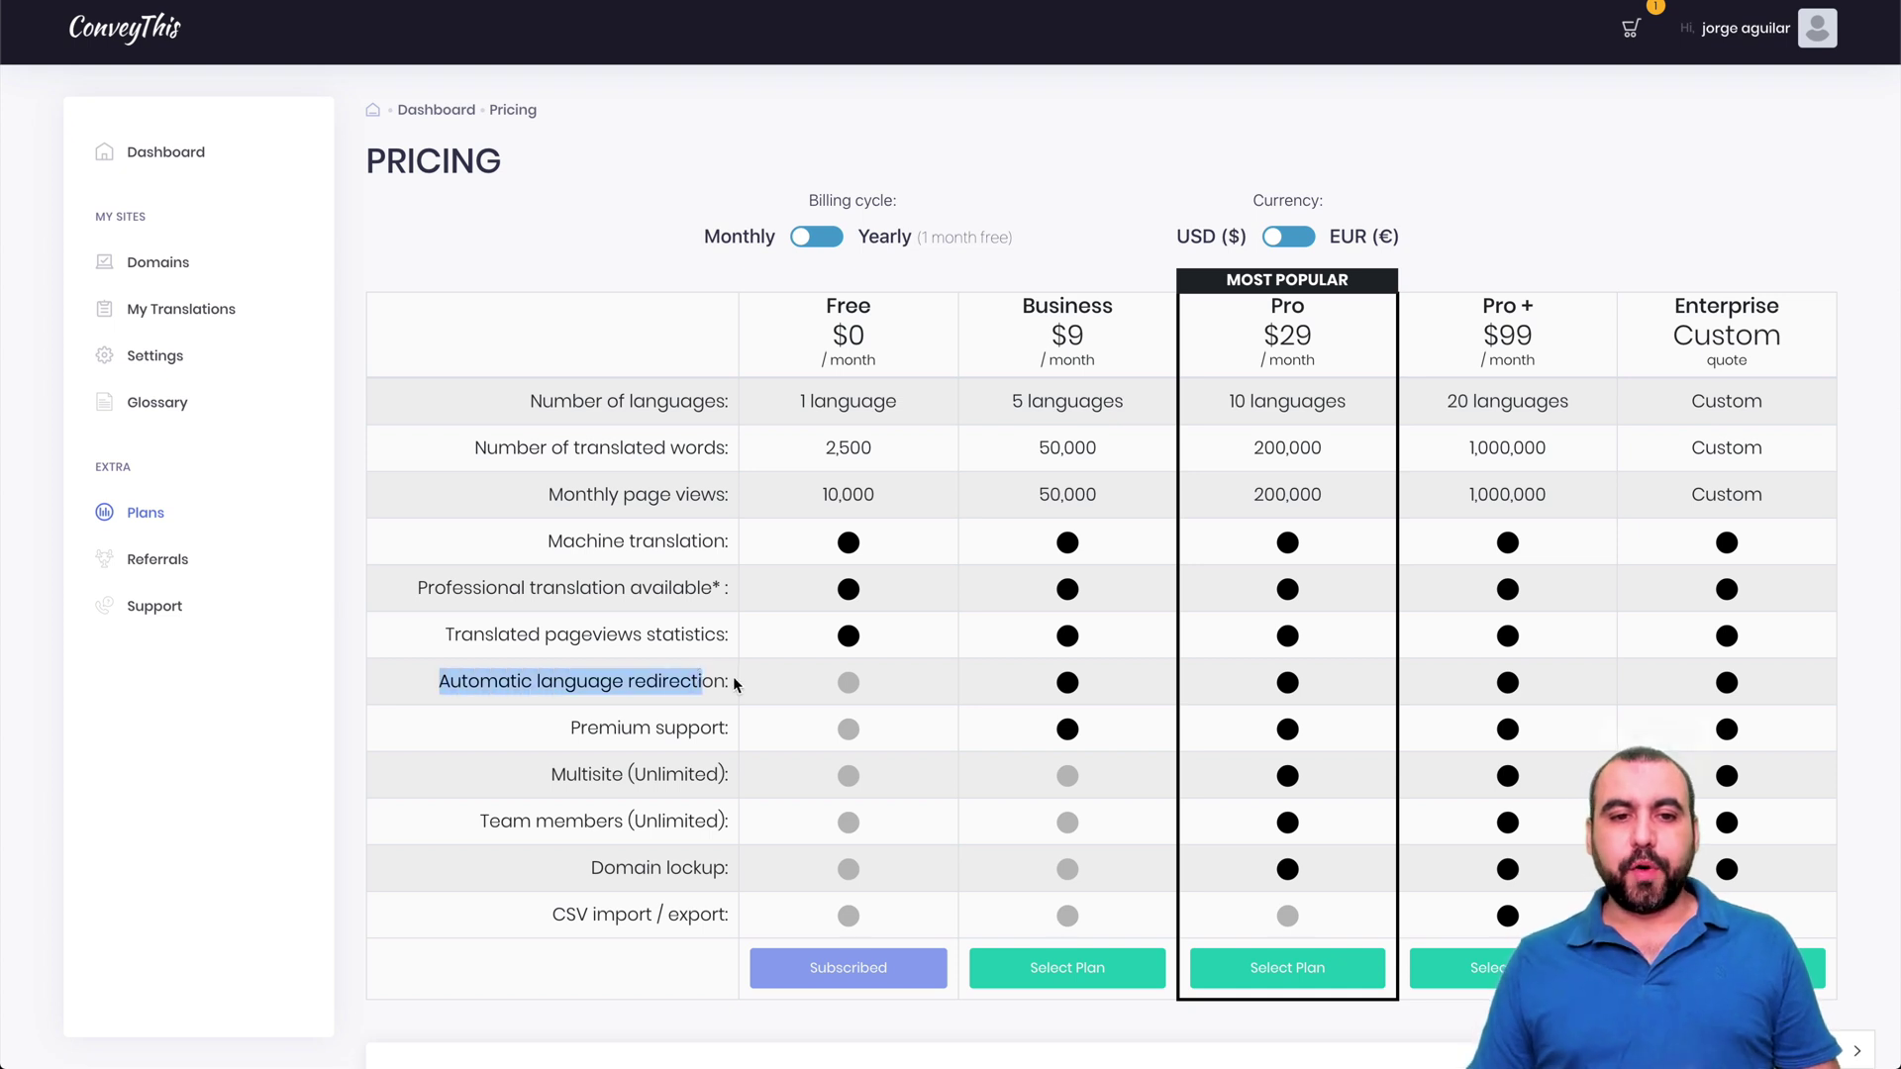
pyautogui.click(1052, 685)
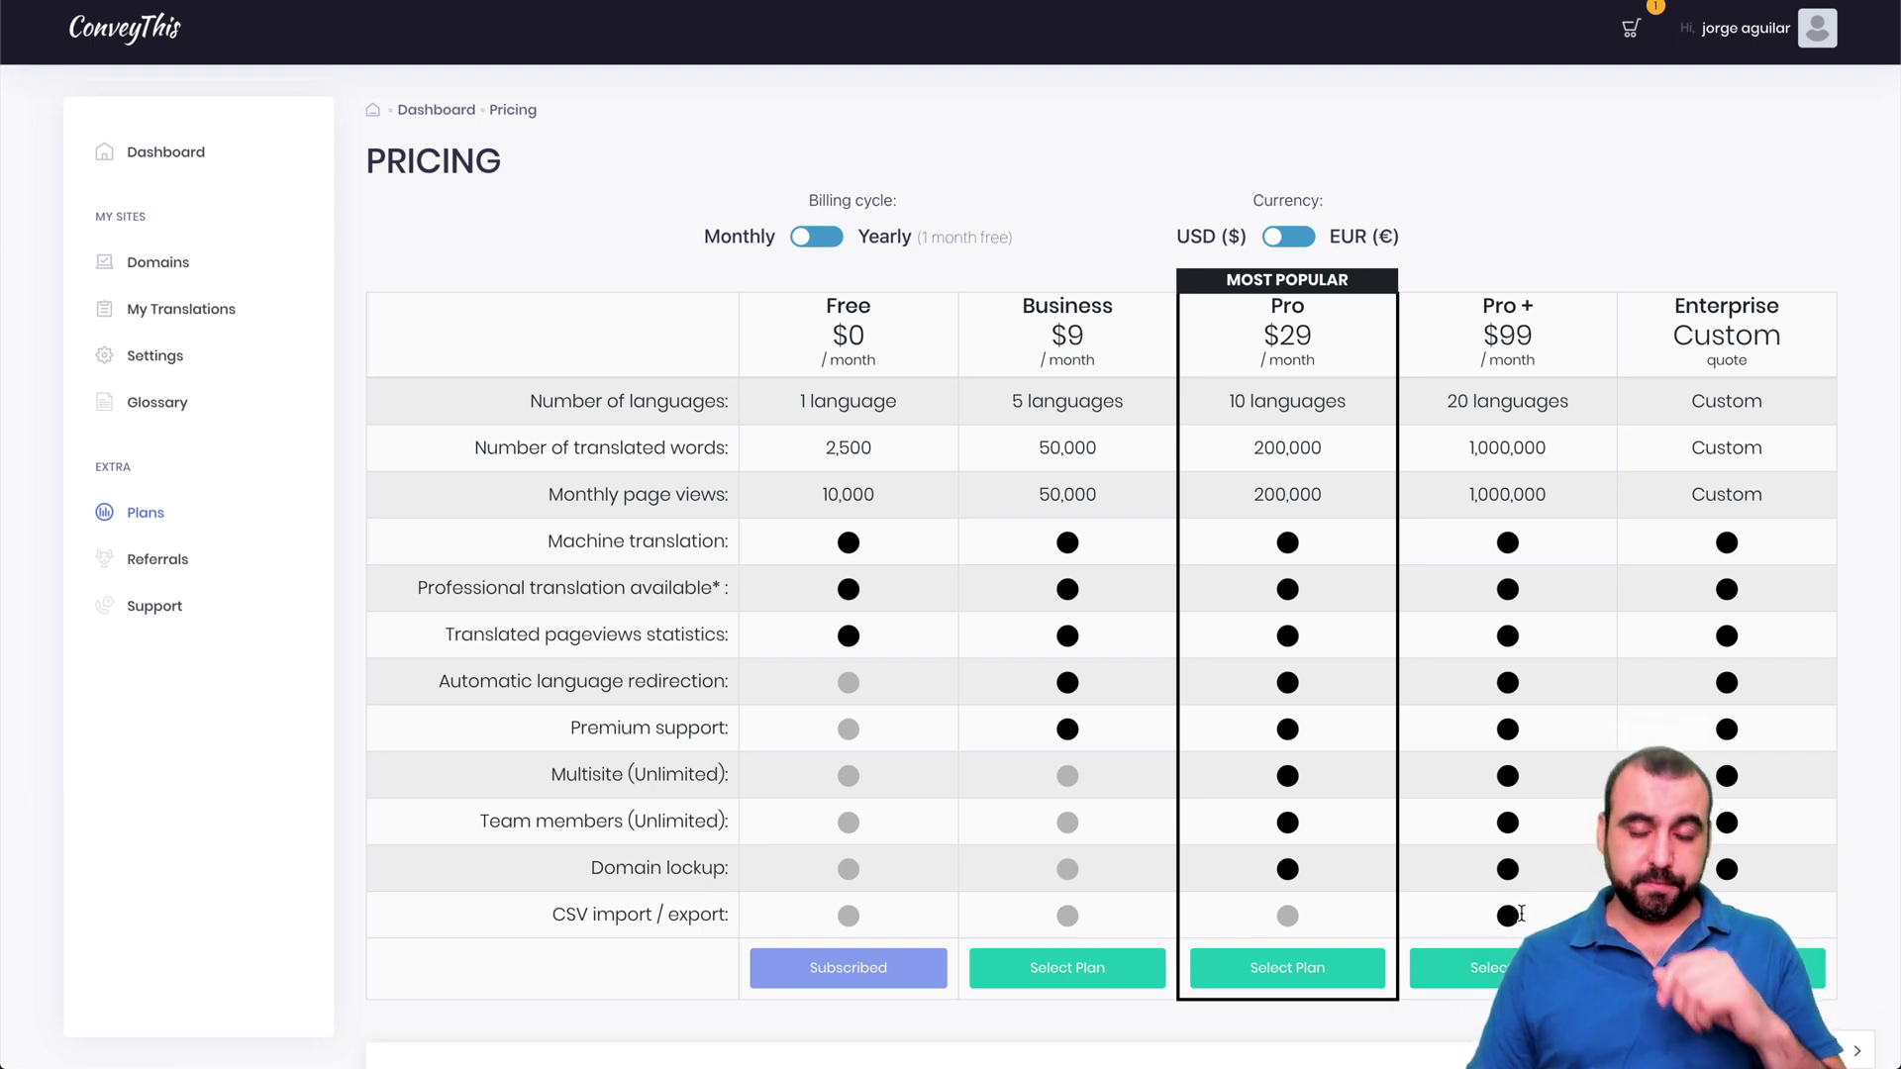
pyautogui.scroll(-1, 1534, 895)
pyautogui.scroll(1, 1534, 895)
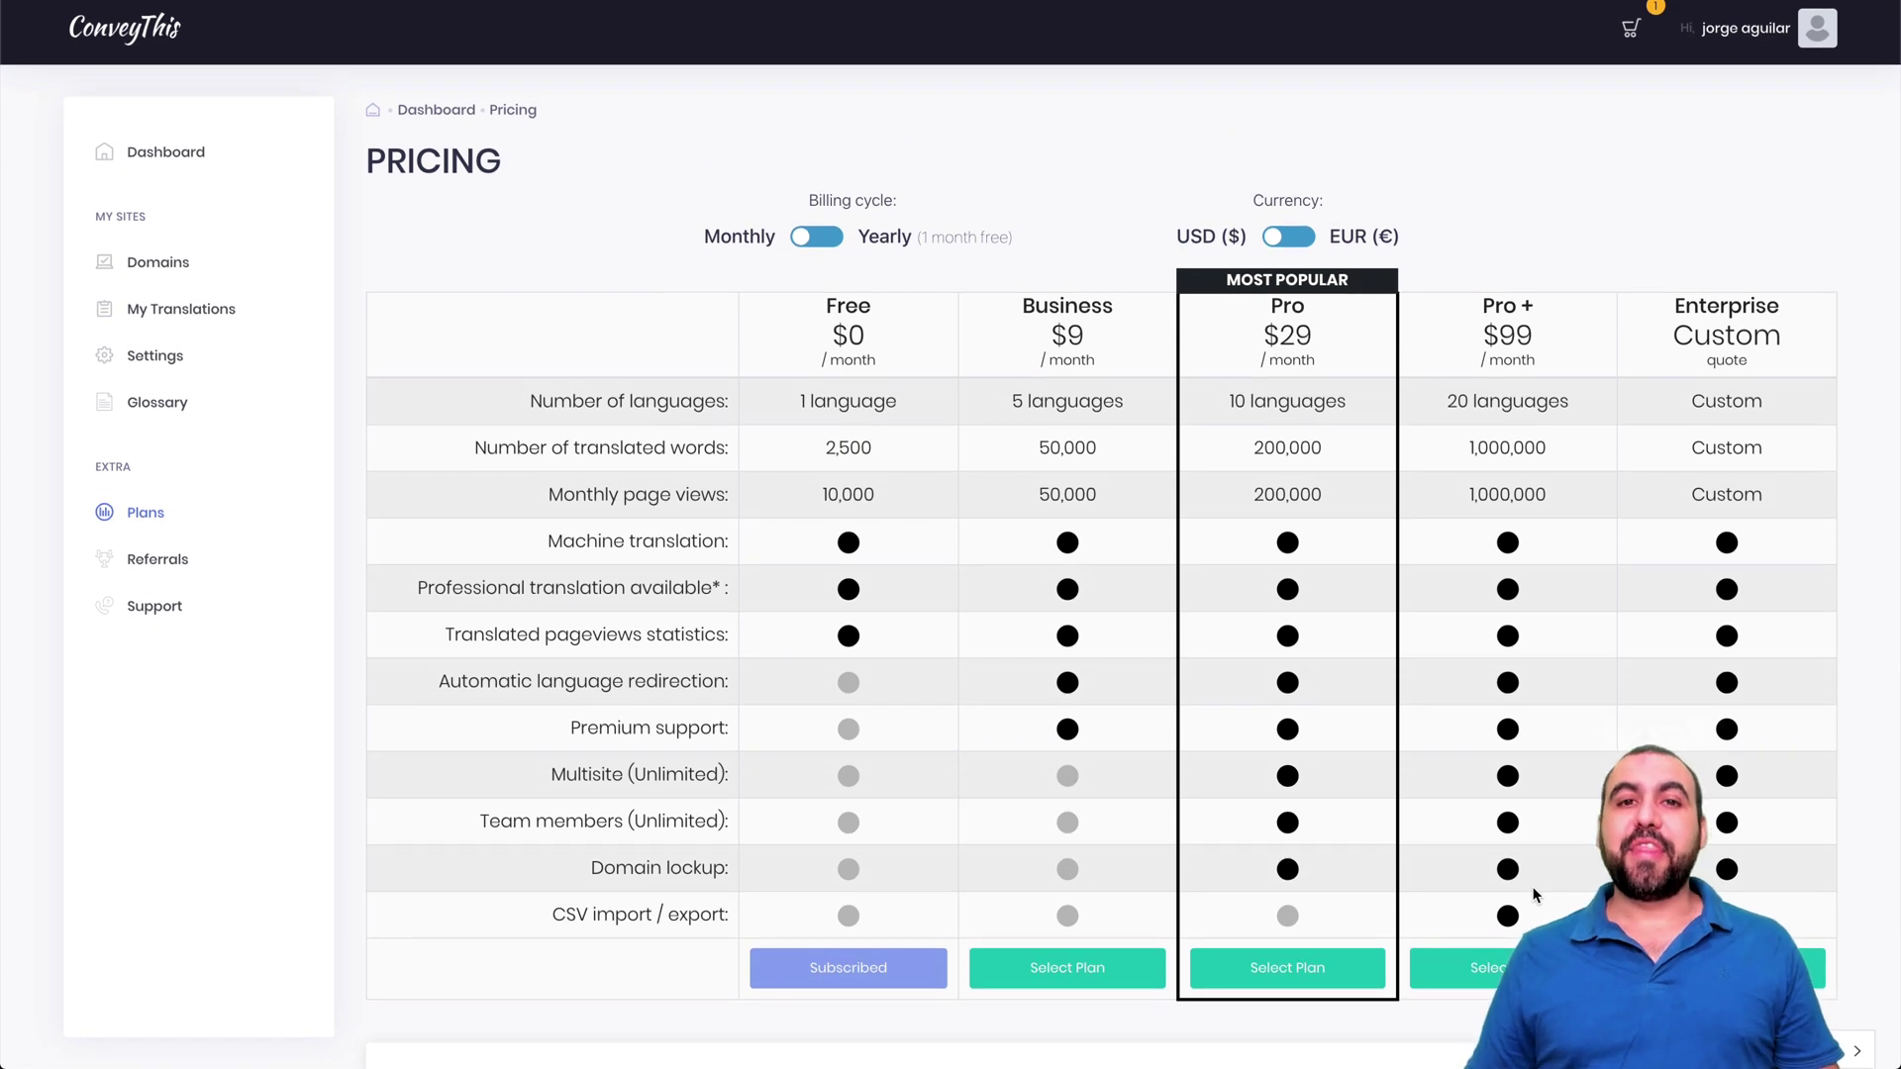